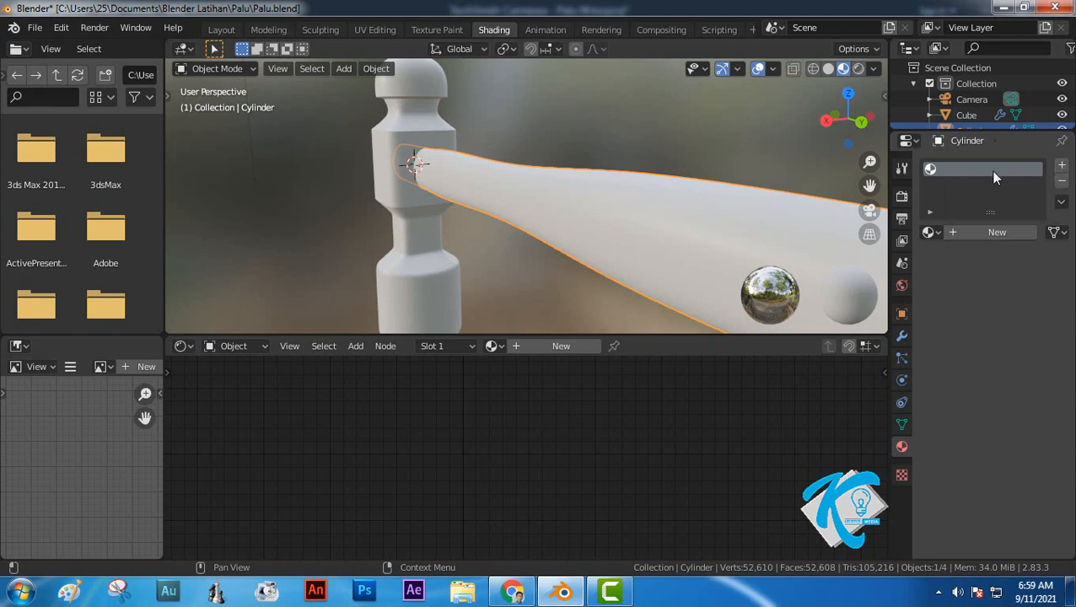
Create a new material for the hammer handle and name it Gagang
{"action": "left_click", "coordinate": [974, 233]}
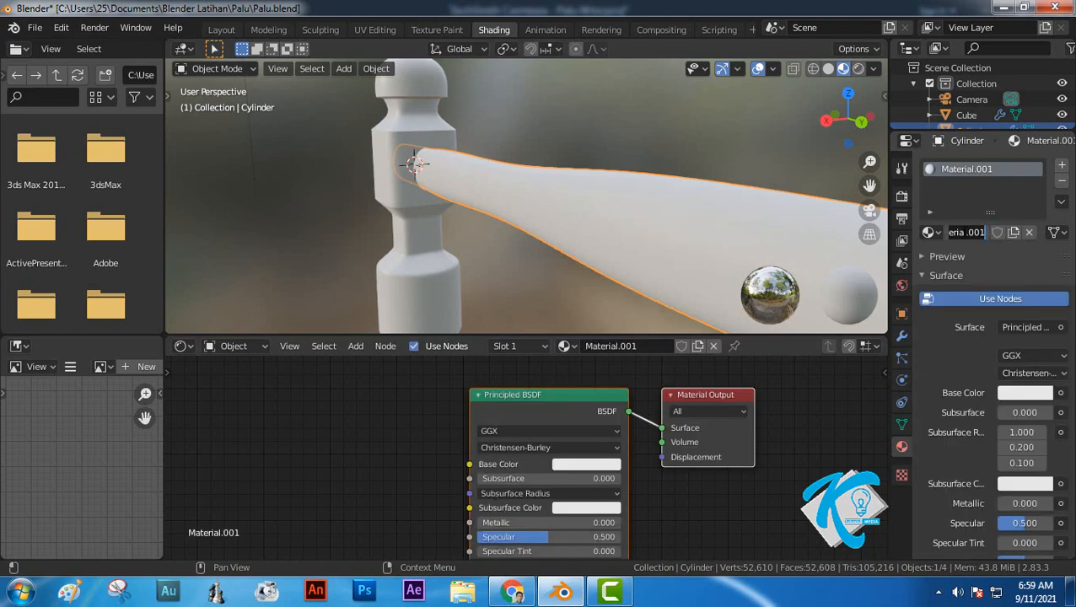
{"action": "type", "text": "Gagang"}
{"action": "key", "text": "Return"}
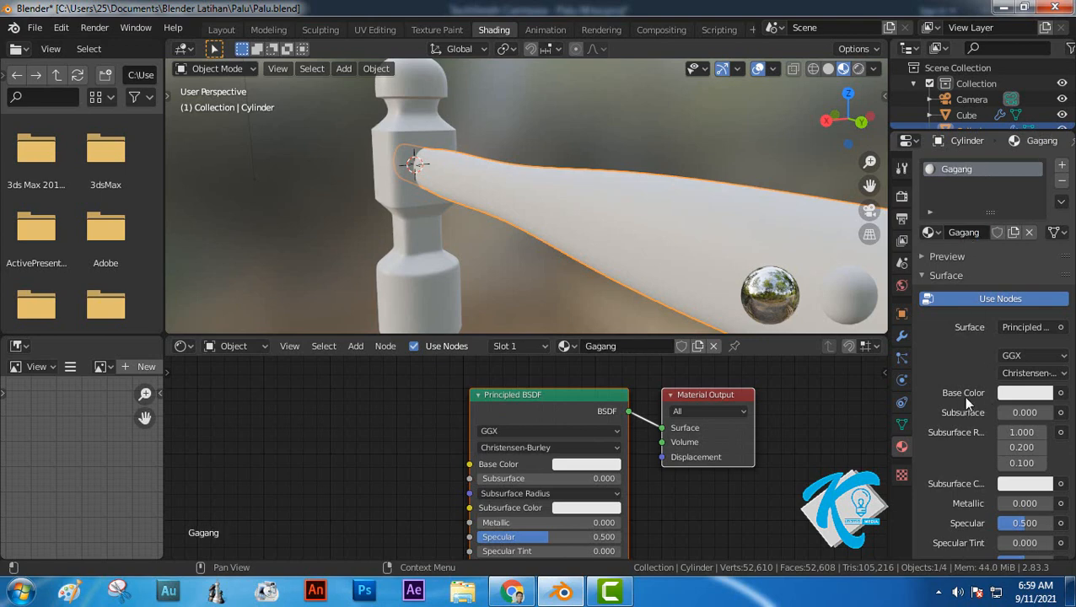
{"action": "left_click", "coordinate": [1061, 394]}
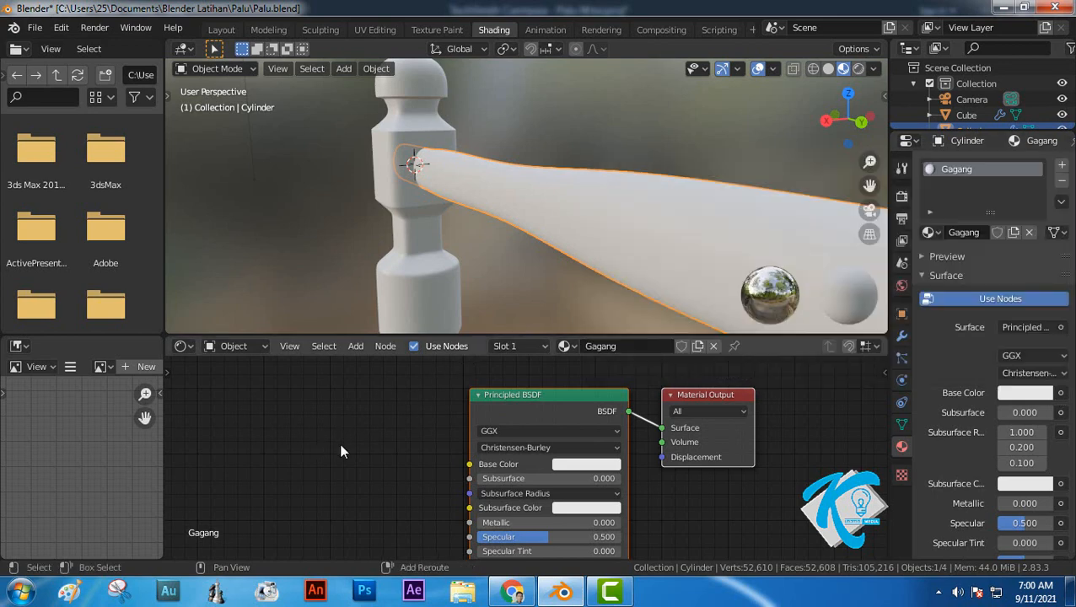
Add an Image Texture node to the Gagang material and connect its Color output to the Principled BSDF's Base Color
{"action": "key", "text": "shift+a"}
{"action": "mouse_move", "coordinate": [341, 452]}
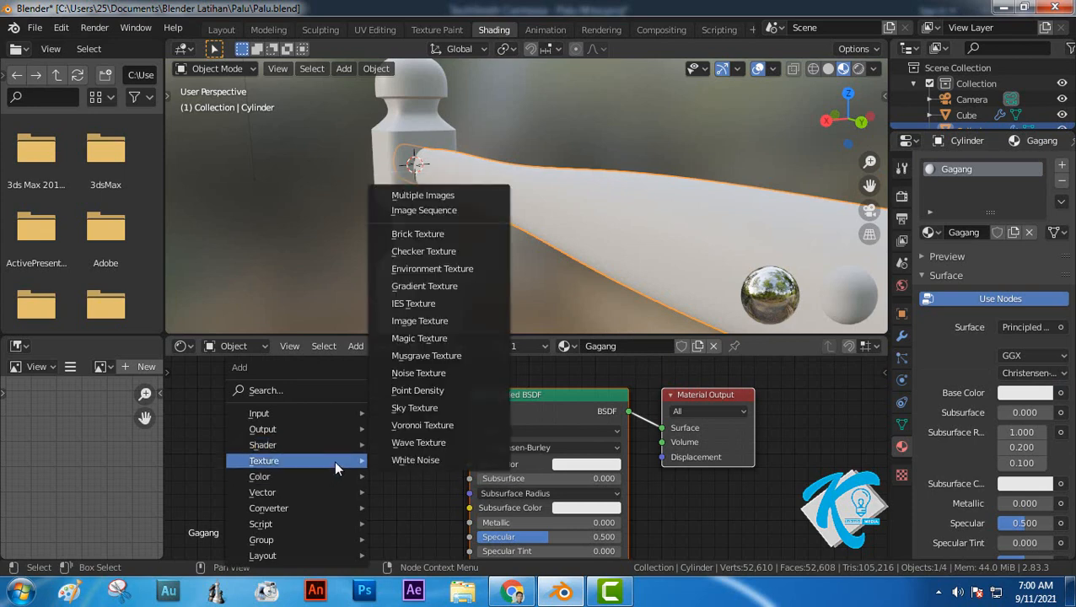
{"action": "left_click", "coordinate": [442, 324]}
{"action": "left_click", "coordinate": [240, 388]}
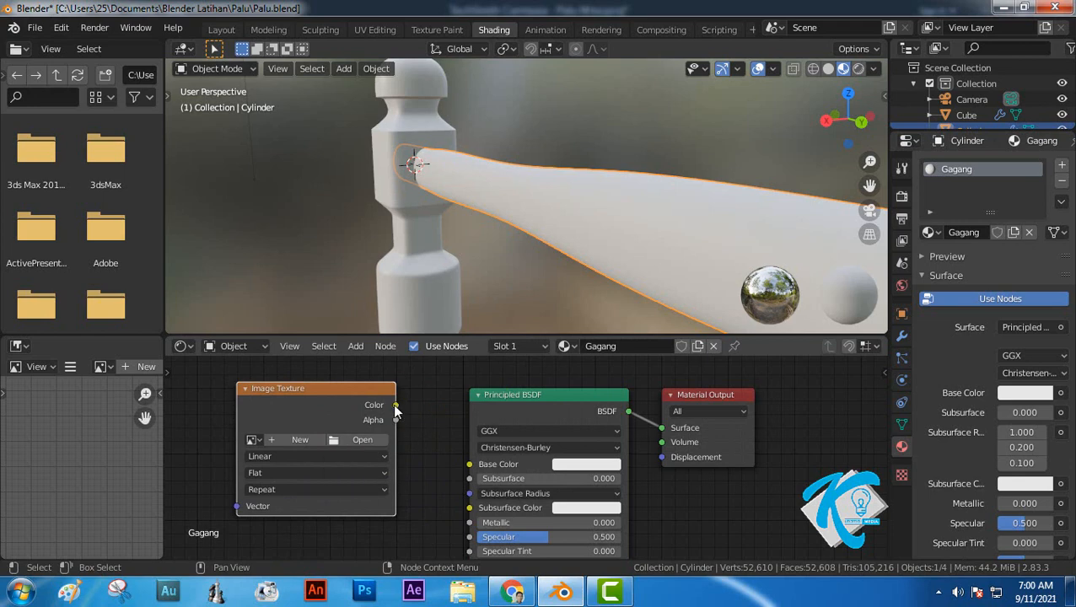
{"action": "left_click_drag", "start_coordinate": [395, 406], "coordinate": [472, 472]}
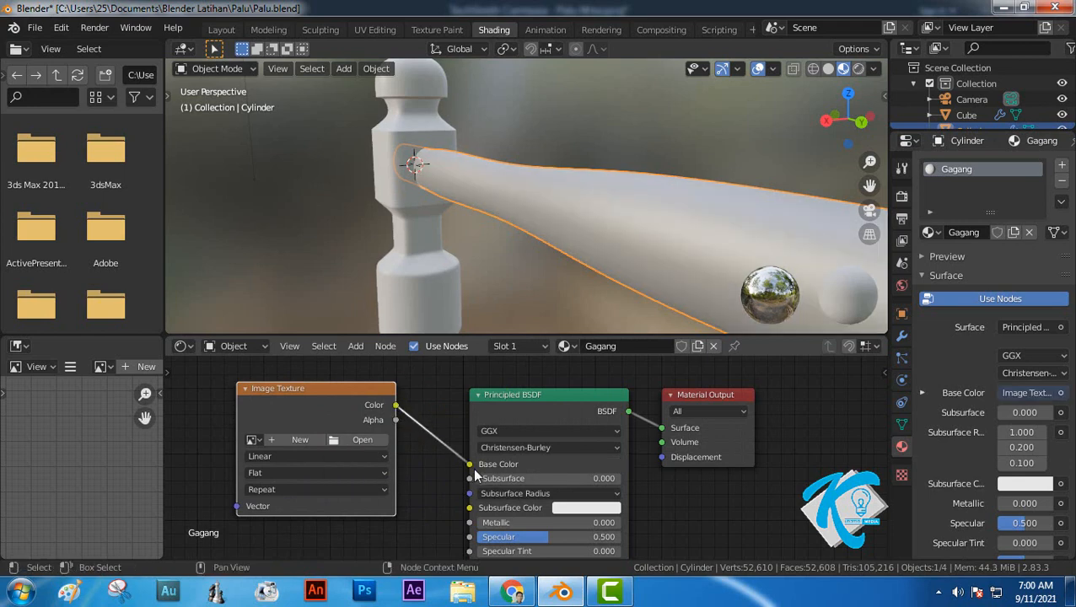
Load Hammer Wood.jpg into the handle material's Image Texture node
{"action": "left_click", "coordinate": [360, 439]}
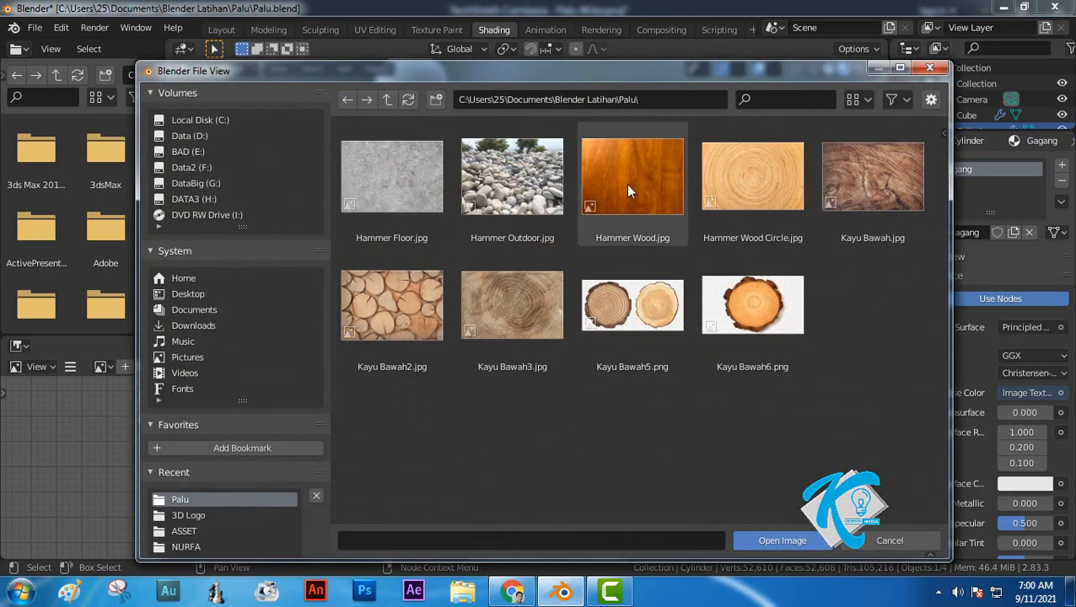
{"action": "left_click", "coordinate": [628, 191]}
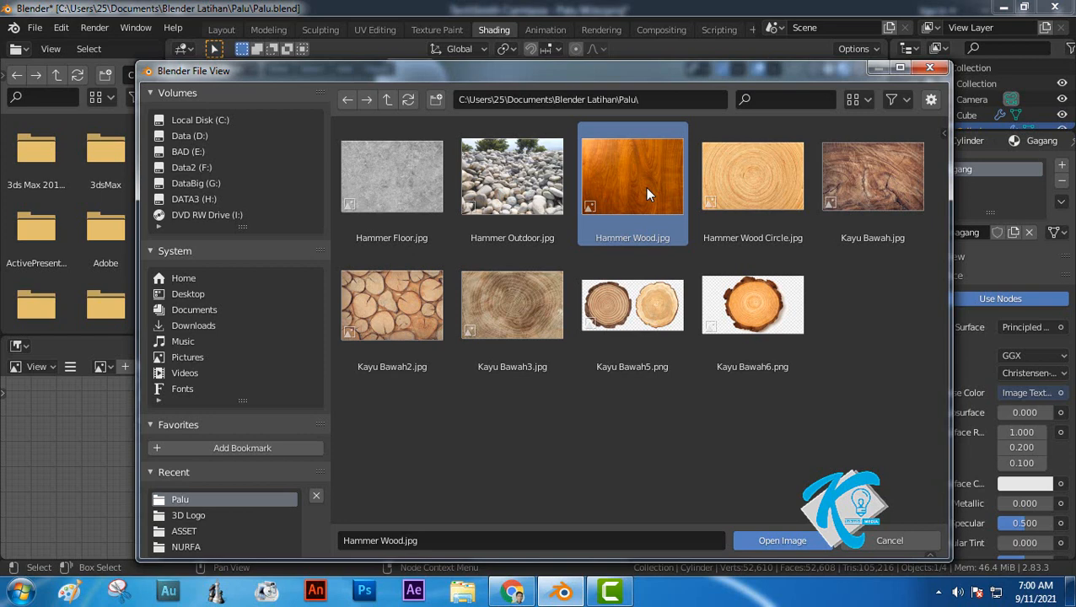
{"action": "left_click", "coordinate": [767, 539]}
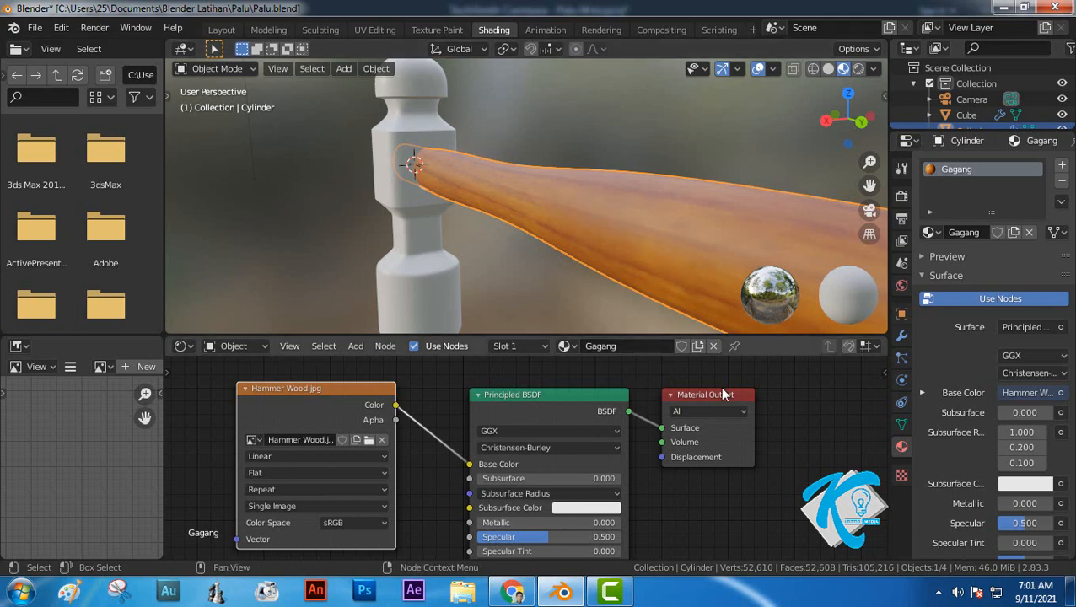
Spread out the Material Output and Principled BSDF nodes and place a Displacement vector node between them
{"action": "left_click_drag", "start_coordinate": [704, 399], "coordinate": [821, 386]}
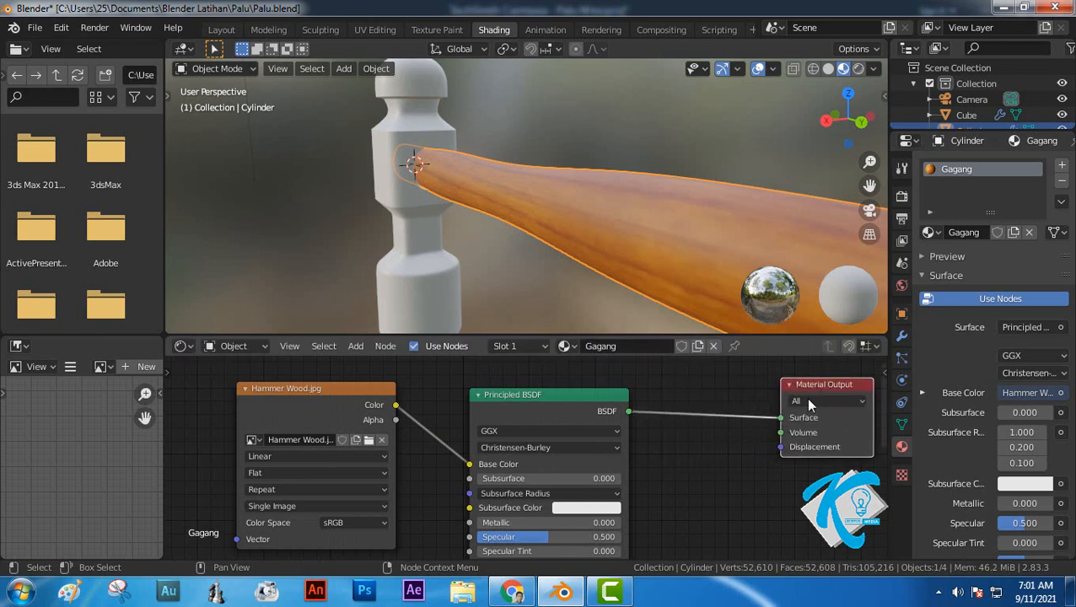
{"action": "left_click_drag", "start_coordinate": [570, 393], "coordinate": [536, 380]}
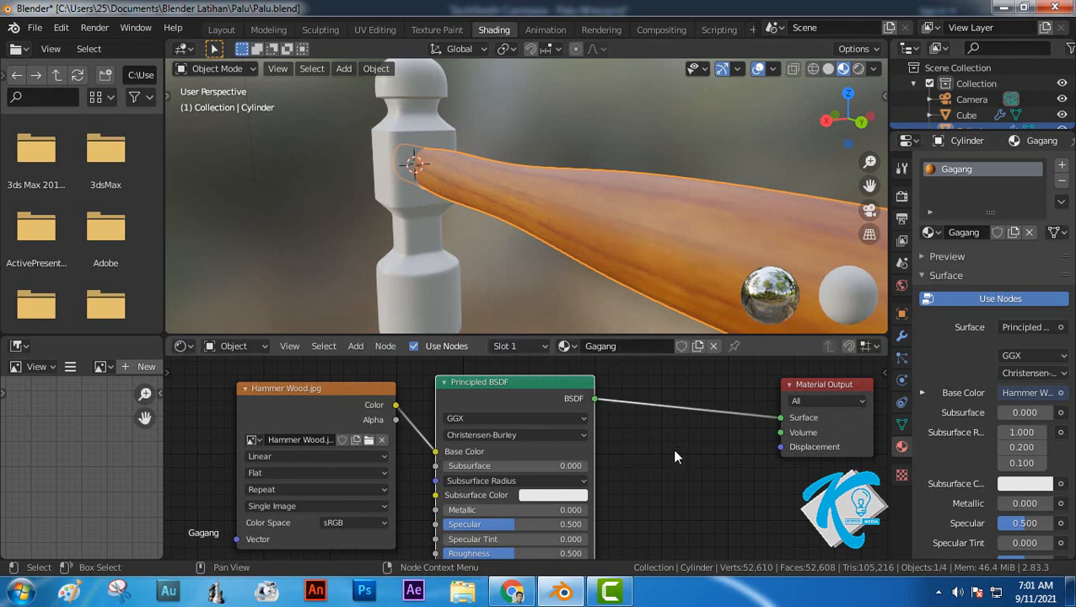
{"action": "key", "text": "shift+a"}
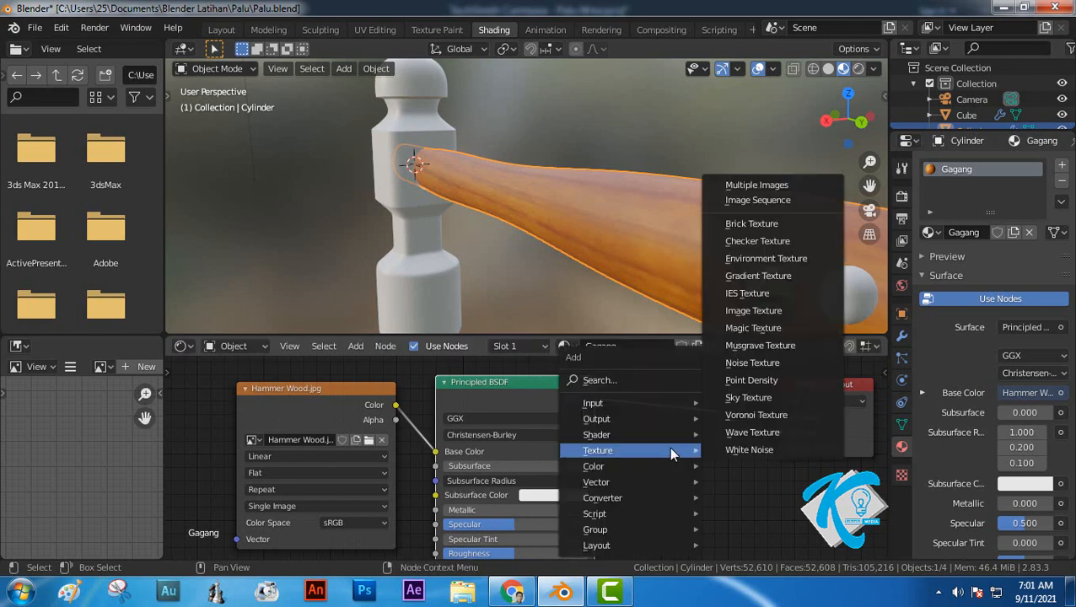
{"action": "mouse_move", "coordinate": [658, 483]}
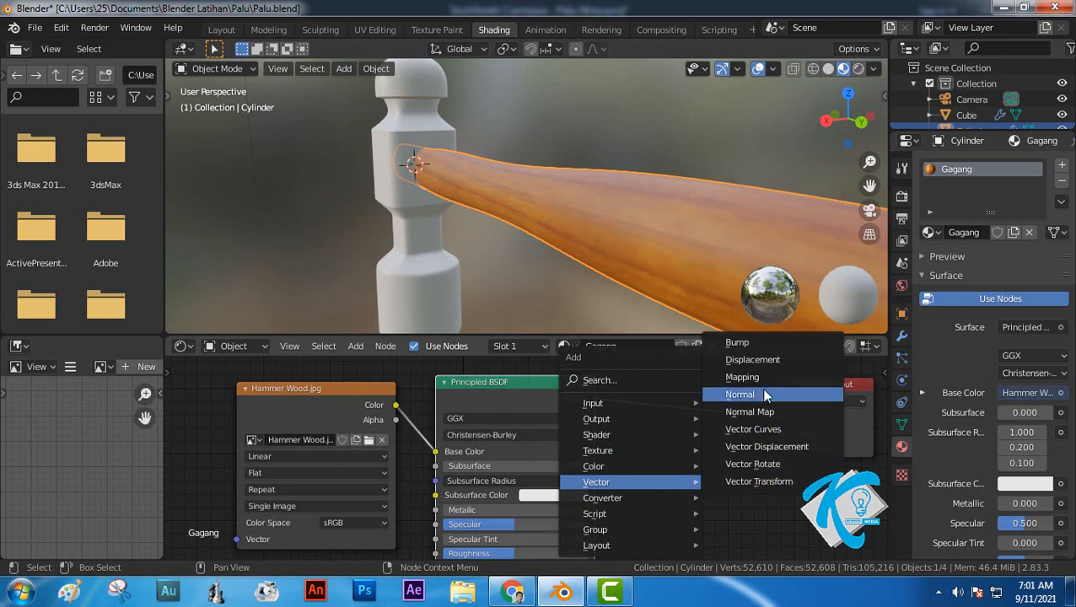
{"action": "left_click", "coordinate": [758, 359]}
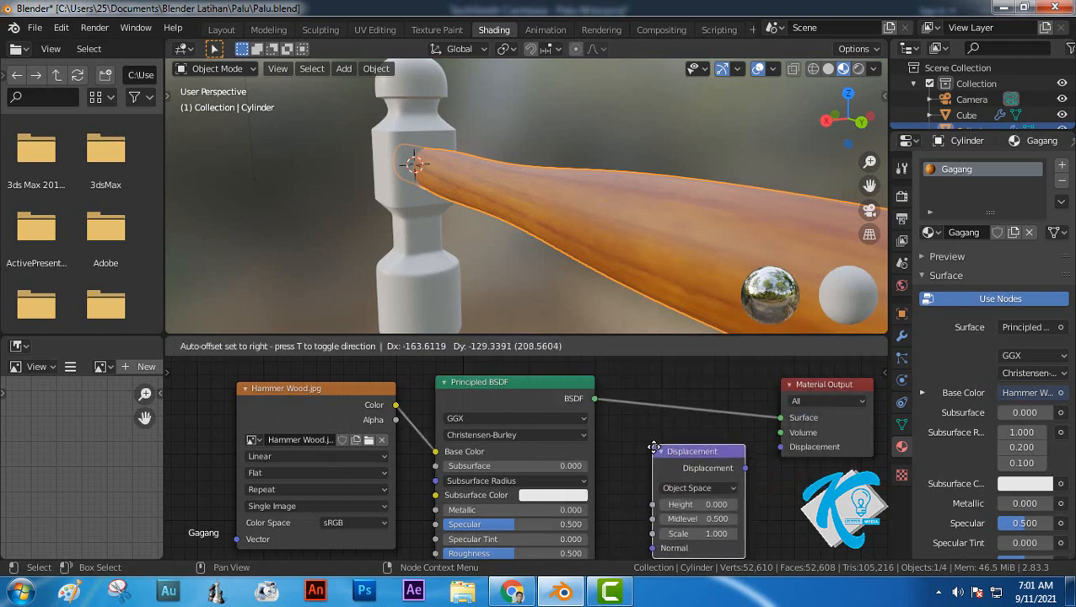
{"action": "left_click", "coordinate": [653, 447]}
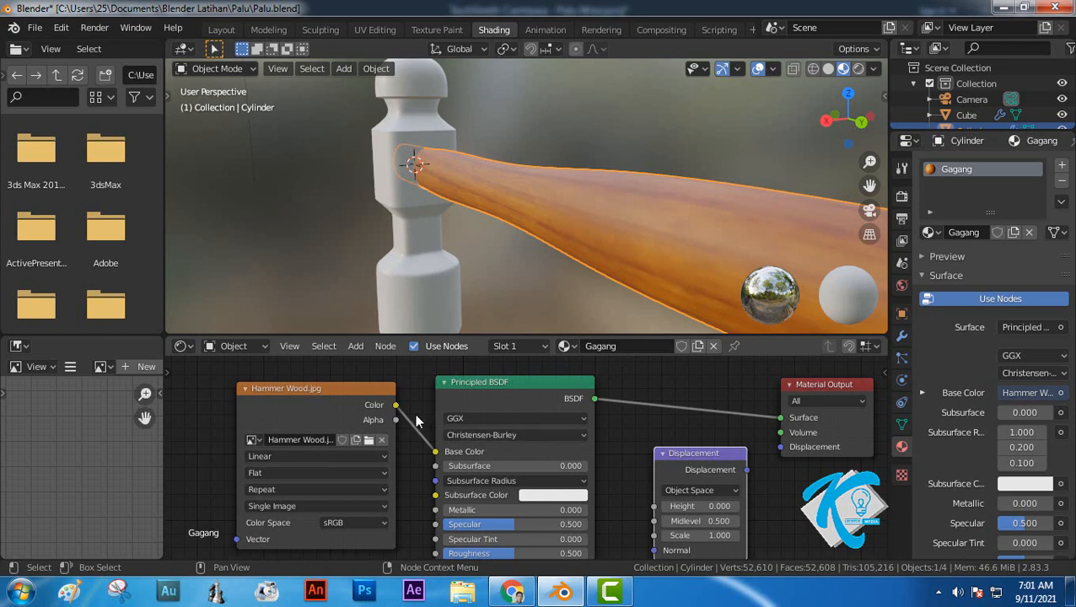
Connect the wood image's Color to the Displacement node's Height and its output to Material Output's Displacement, then tidy the node's position
{"action": "left_click_drag", "start_coordinate": [395, 405], "coordinate": [656, 506]}
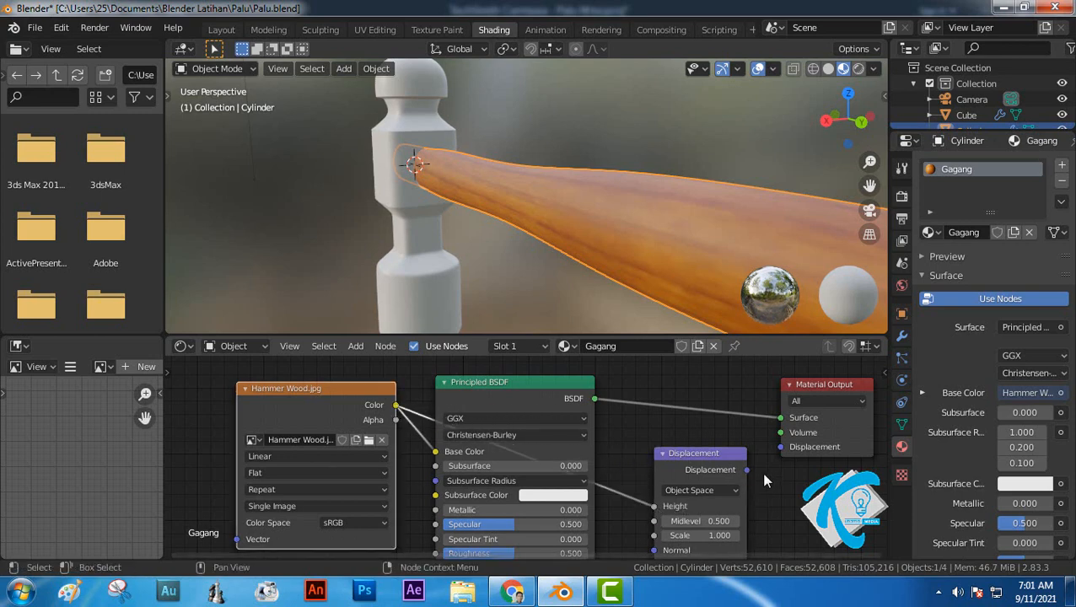
{"action": "left_click_drag", "start_coordinate": [746, 471], "coordinate": [777, 448]}
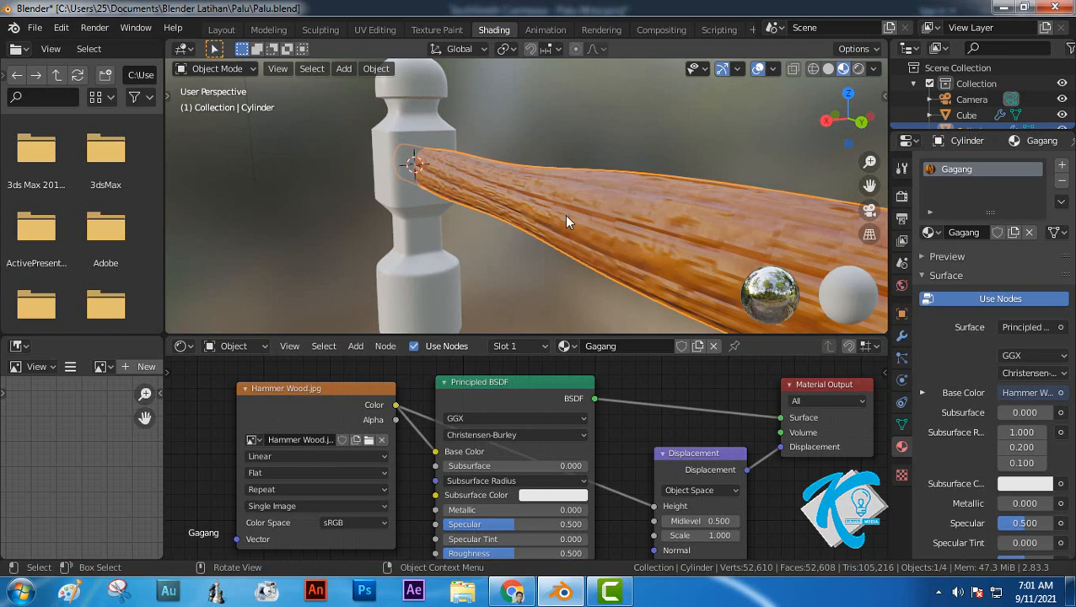
{"action": "left_click_drag", "start_coordinate": [710, 455], "coordinate": [688, 437]}
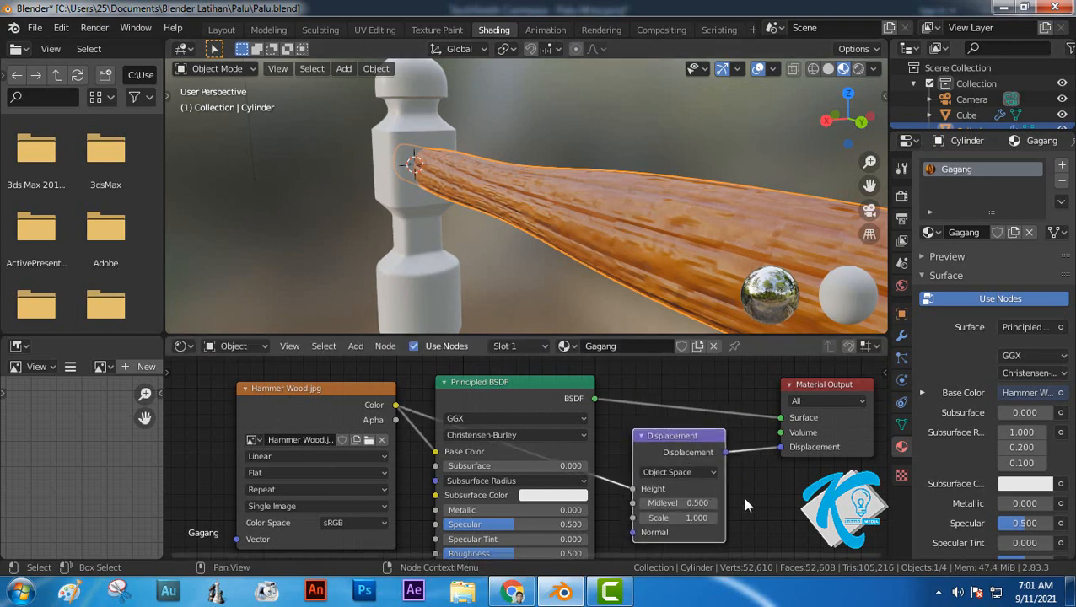
Set the Displacement node's Scale to 0.2 in the handle material
{"action": "left_click", "coordinate": [679, 517]}
{"action": "type", "text": "0"}
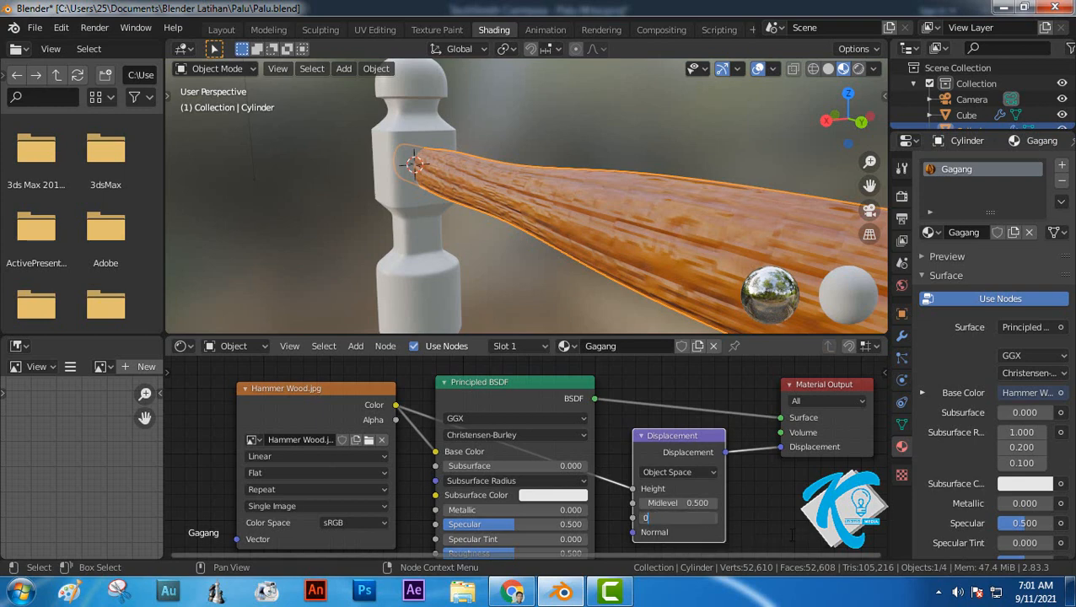
{"action": "type", "text": ".2"}
{"action": "key", "text": "Return"}
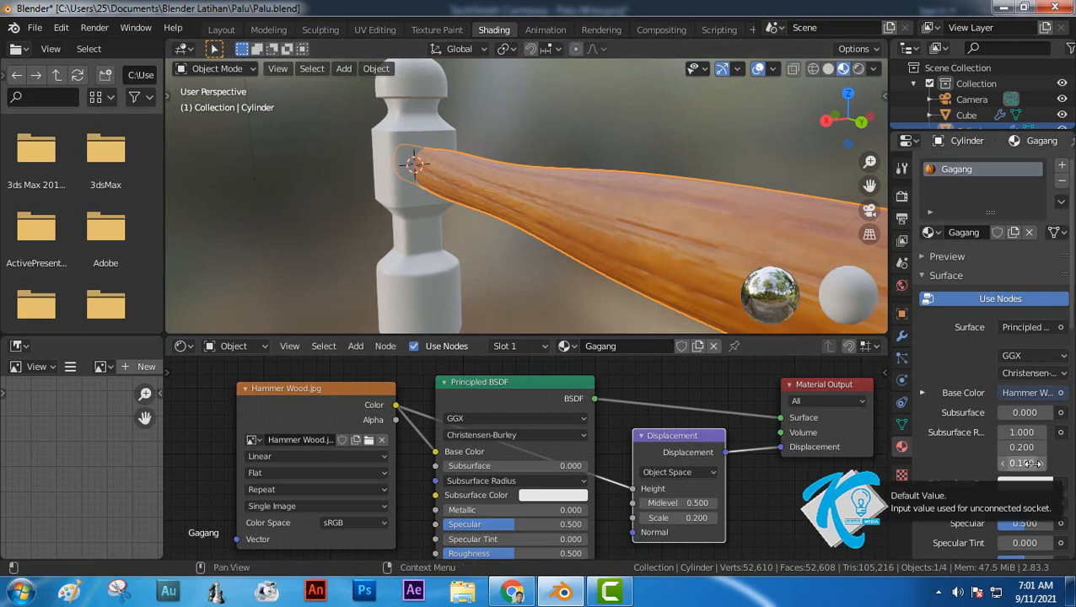
Set the Roughness of the Gagang material to 0.2
{"action": "scroll", "coordinate": [1067, 470], "scroll_direction": "down", "scroll_amount": 3}
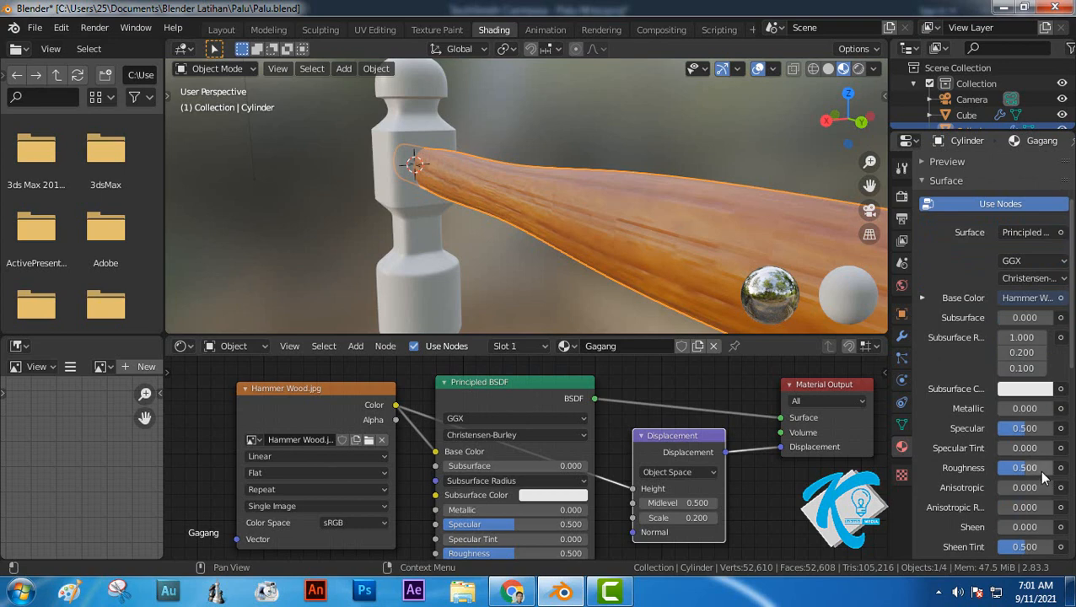
{"action": "double_click", "coordinate": [1024, 467]}
{"action": "type", "text": "0.2"}
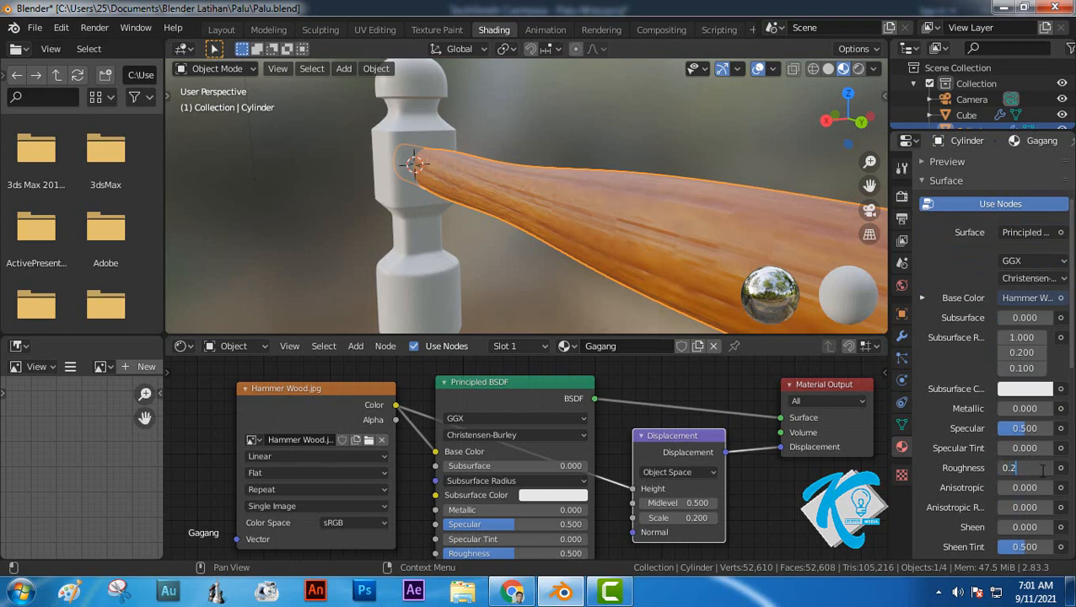
{"action": "key", "text": "Return"}
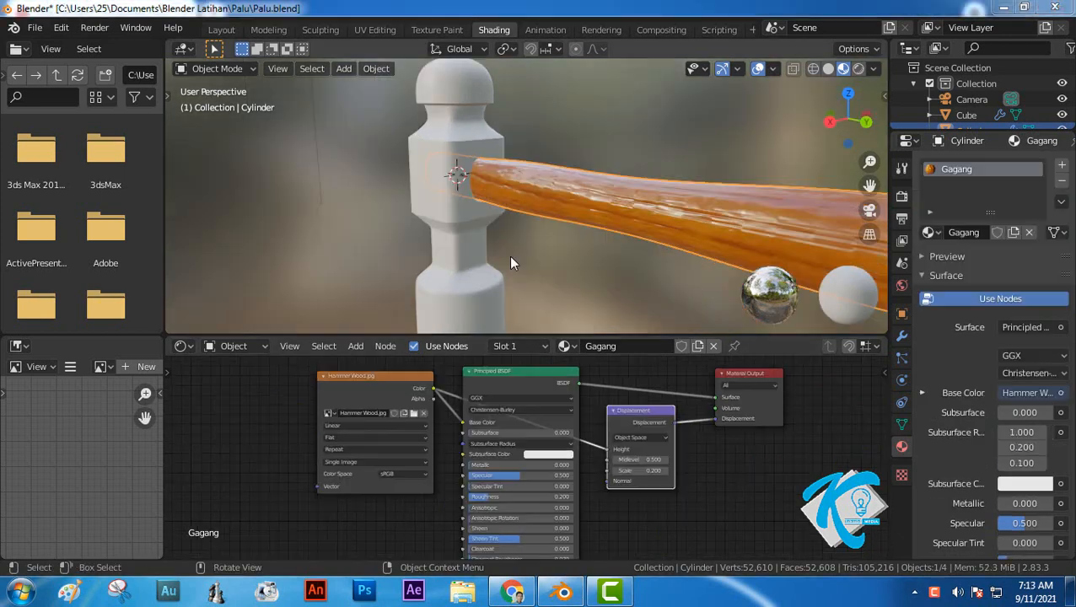
Put the hammer head mesh into Edit Mode and select all of its faces
{"action": "left_click", "coordinate": [453, 239]}
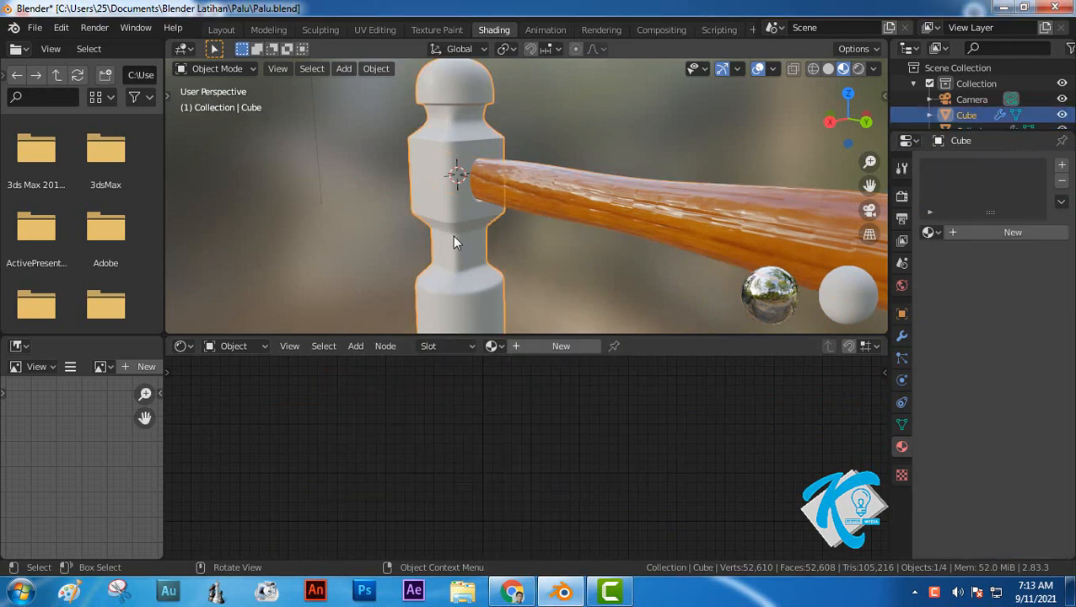
{"action": "left_click", "coordinate": [251, 68]}
{"action": "left_click", "coordinate": [221, 106]}
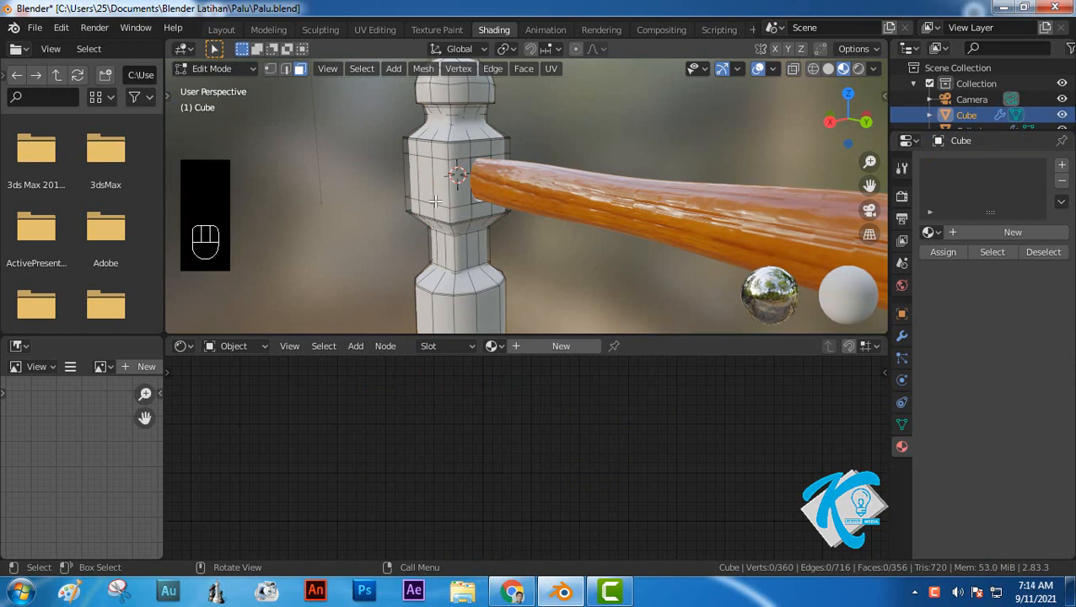
{"action": "key", "text": "a"}
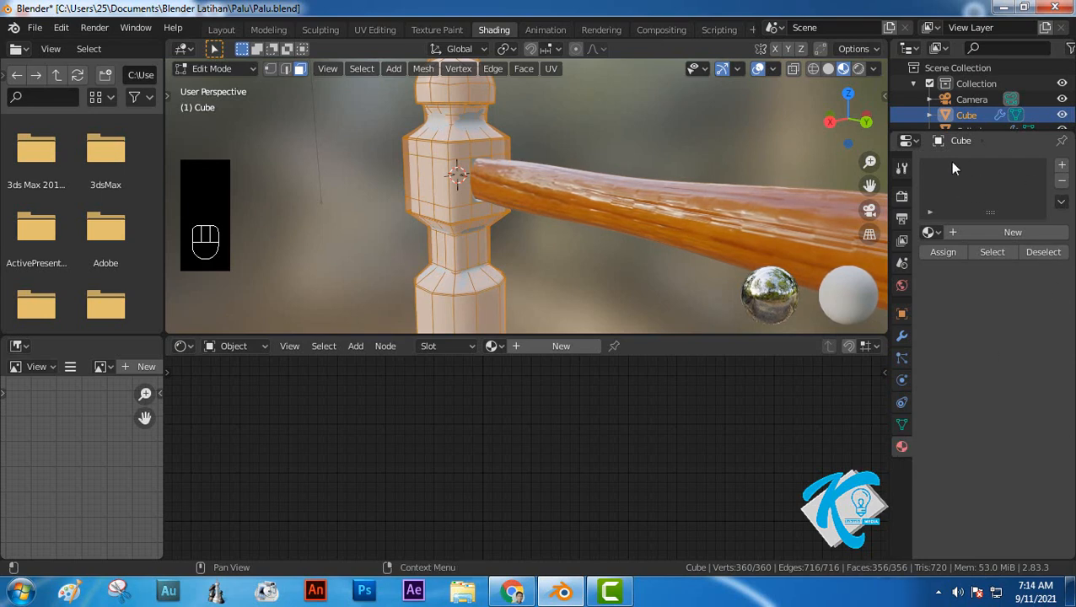
Add a material slot to the hammer head, create a material named Halus, and assign it to all selected faces
{"action": "left_click", "coordinate": [1063, 165]}
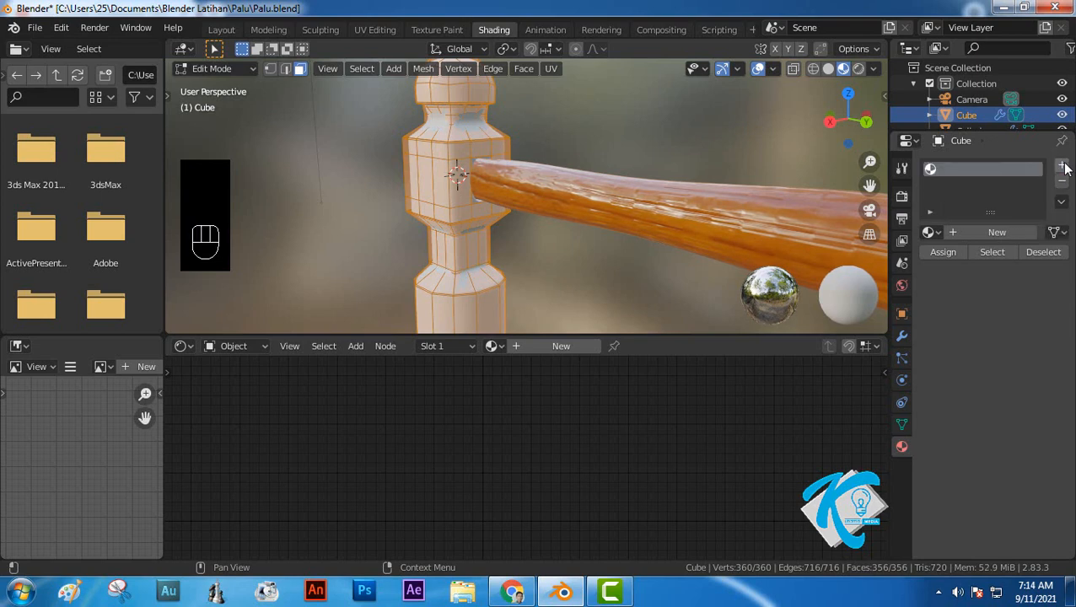
{"action": "left_click", "coordinate": [976, 234]}
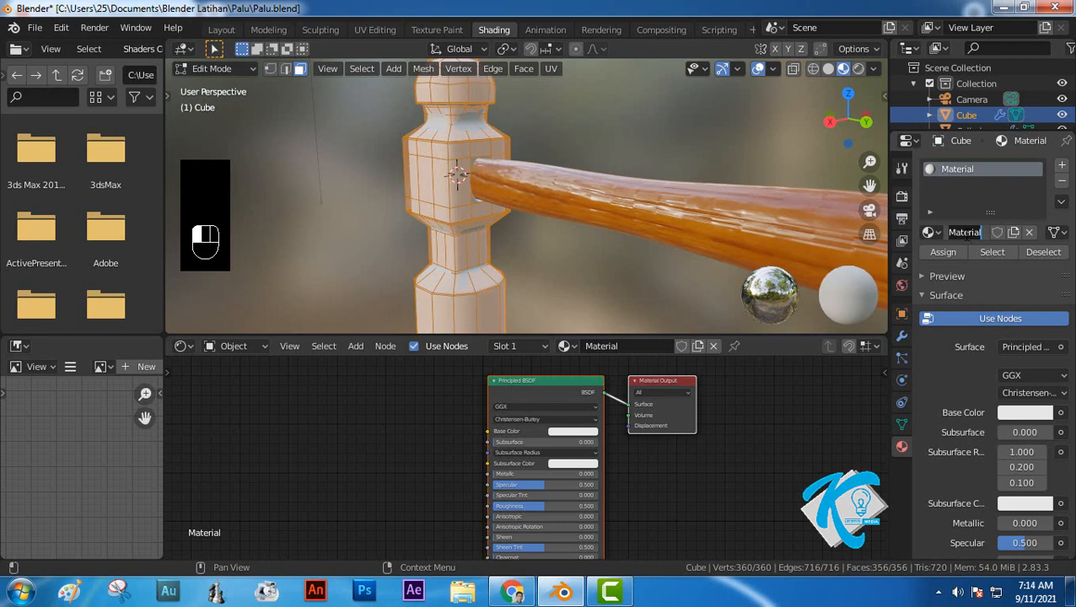
{"action": "type", "text": "Halus"}
{"action": "key", "text": "Return"}
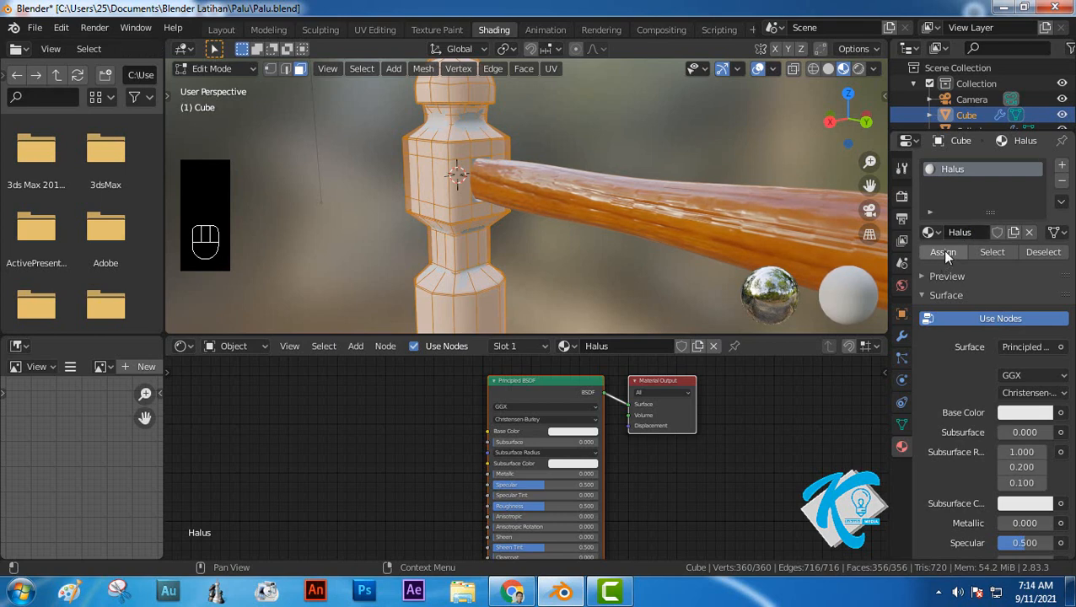
{"action": "left_click", "coordinate": [941, 250]}
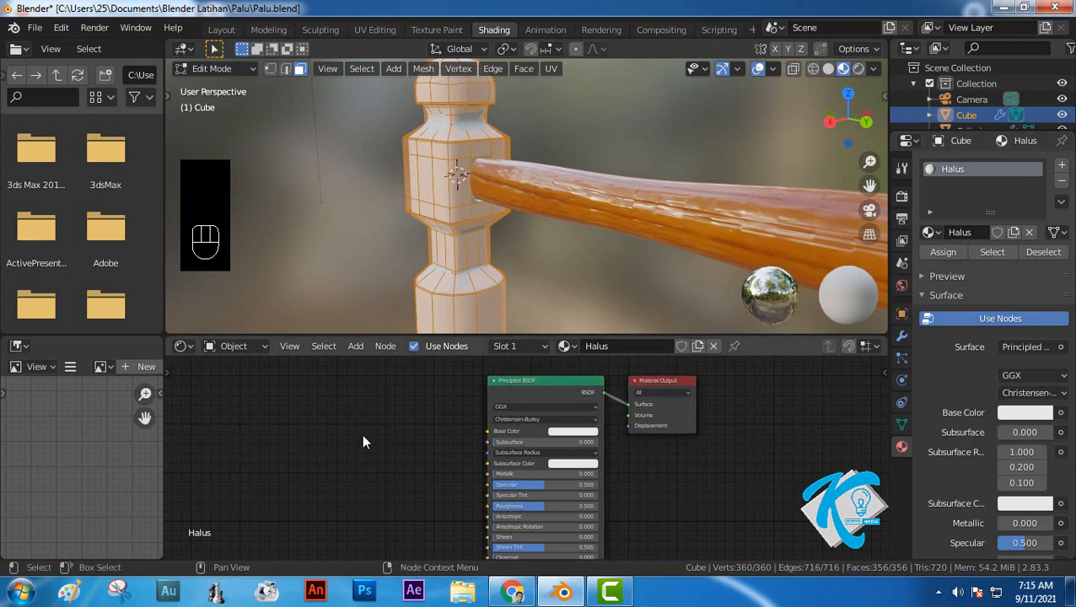
Add an Image Texture node to the Halus material and connect its Color output to the Principled BSDF's Base Color
{"action": "key", "text": "shift+a"}
{"action": "mouse_move", "coordinate": [363, 437]}
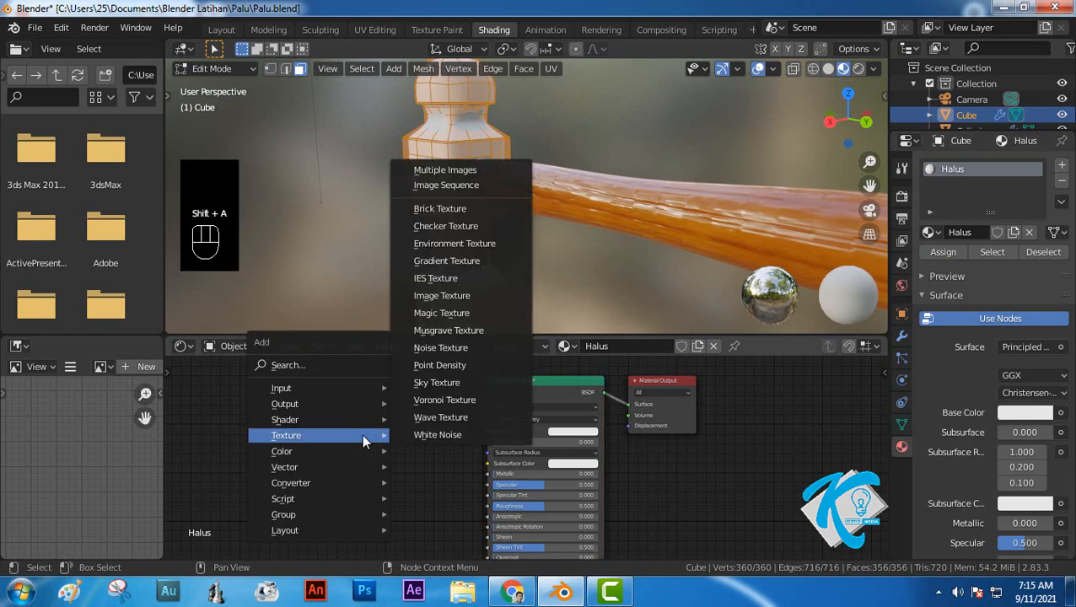
{"action": "left_click", "coordinate": [459, 294]}
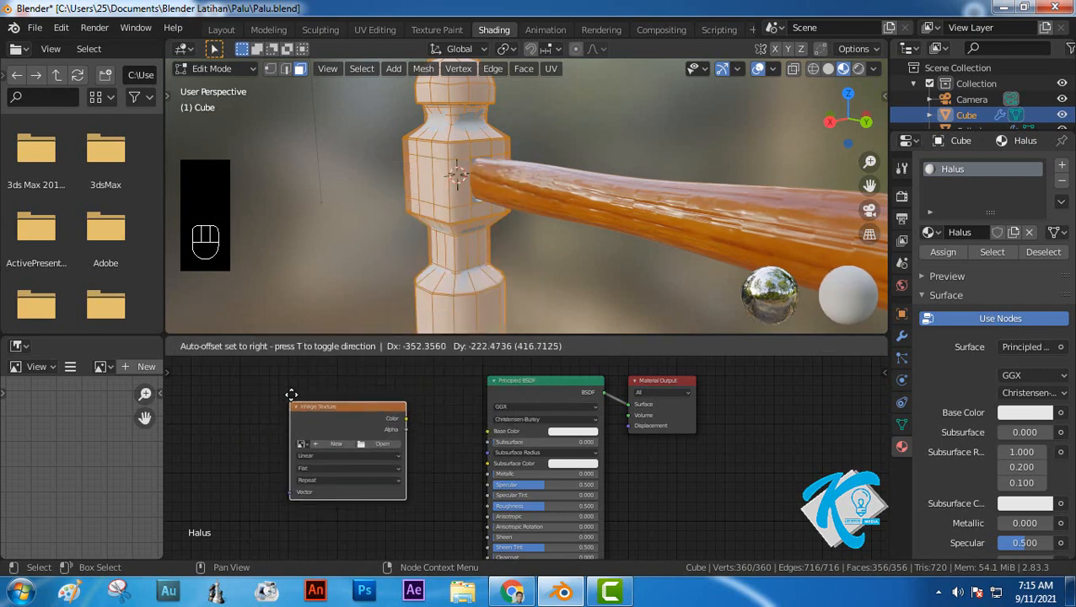
{"action": "left_click", "coordinate": [290, 393]}
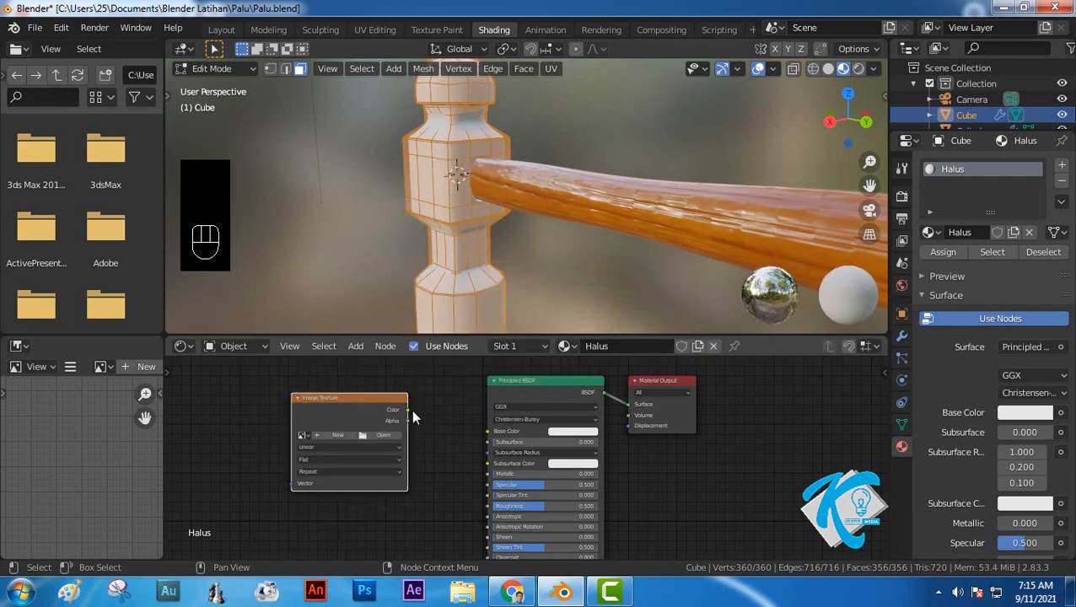
{"action": "left_click_drag", "start_coordinate": [407, 409], "coordinate": [488, 432]}
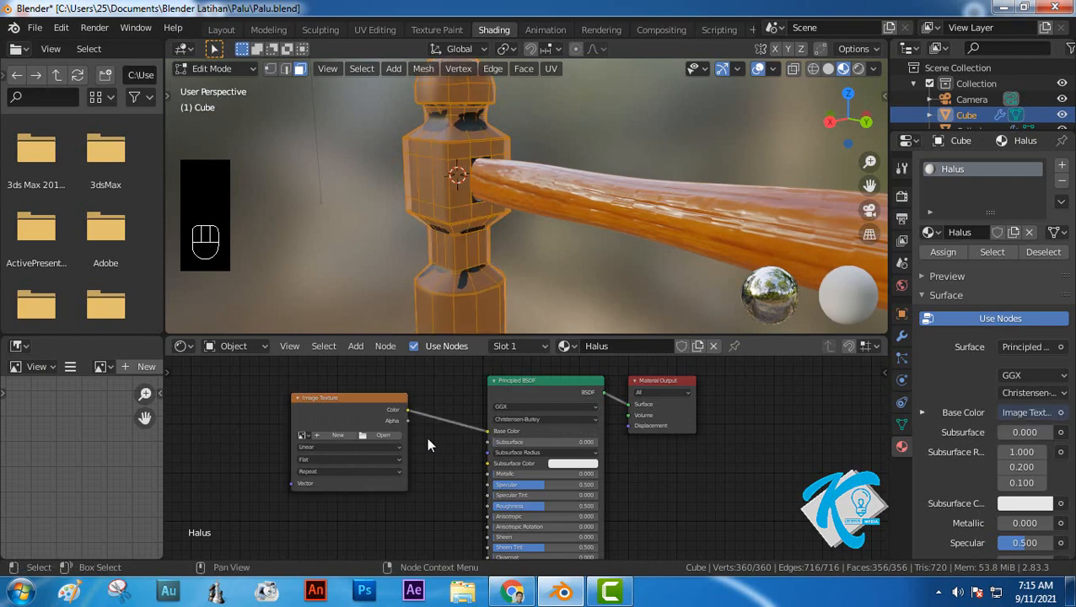
Load Hammer Floor.jpg into the Halus material's Image Texture node
{"action": "left_click", "coordinate": [374, 438]}
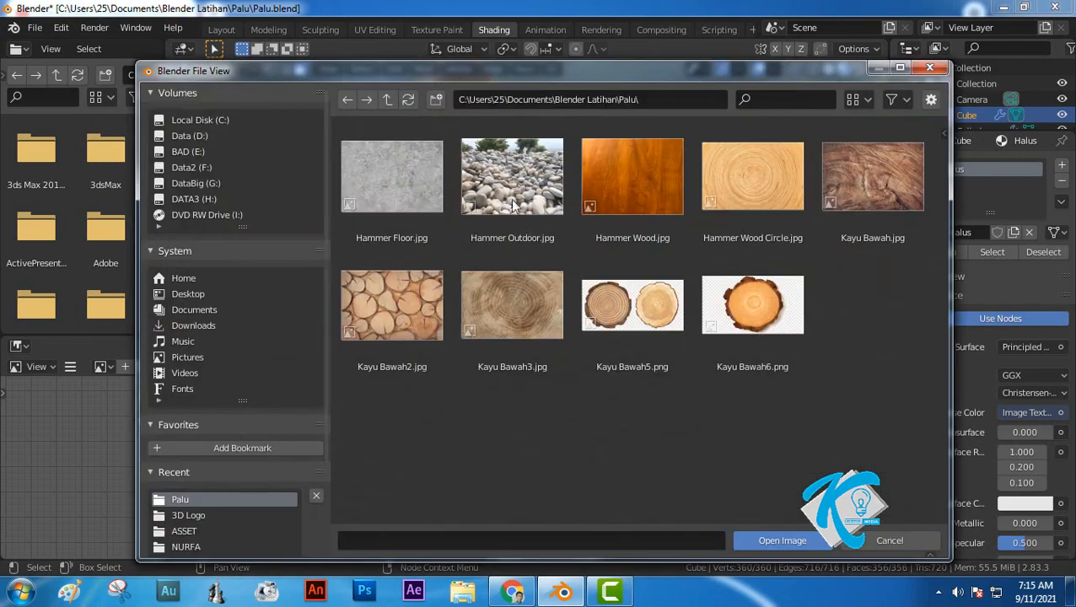
{"action": "left_click", "coordinate": [395, 185]}
{"action": "left_click", "coordinate": [780, 539]}
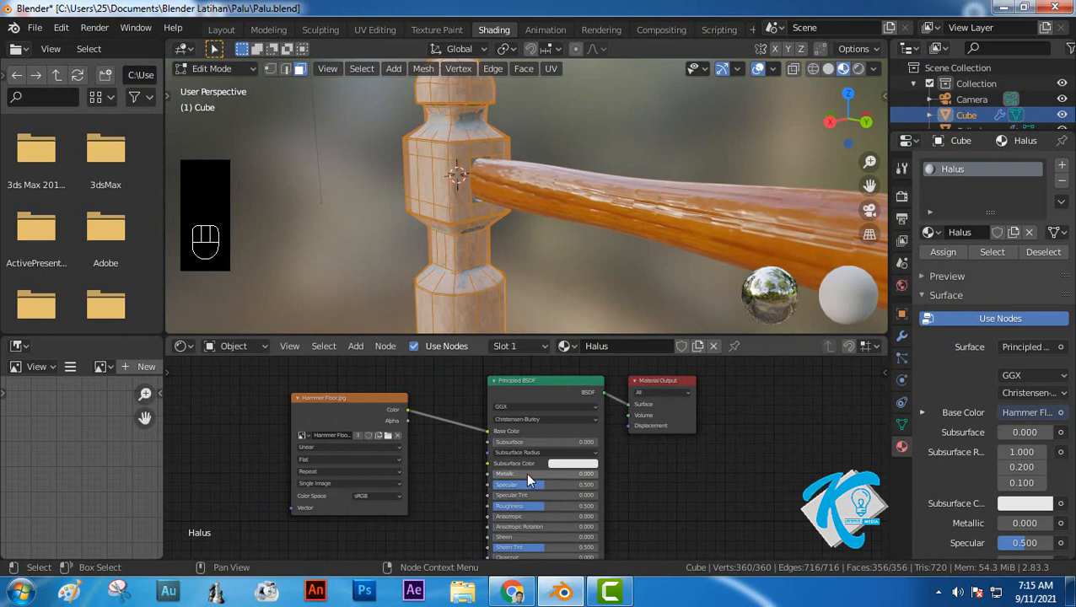
Set the Halus material's Metallic to 1 and its Roughness to 0.2
{"action": "scroll", "coordinate": [535, 476], "scroll_direction": "up", "scroll_amount": 3}
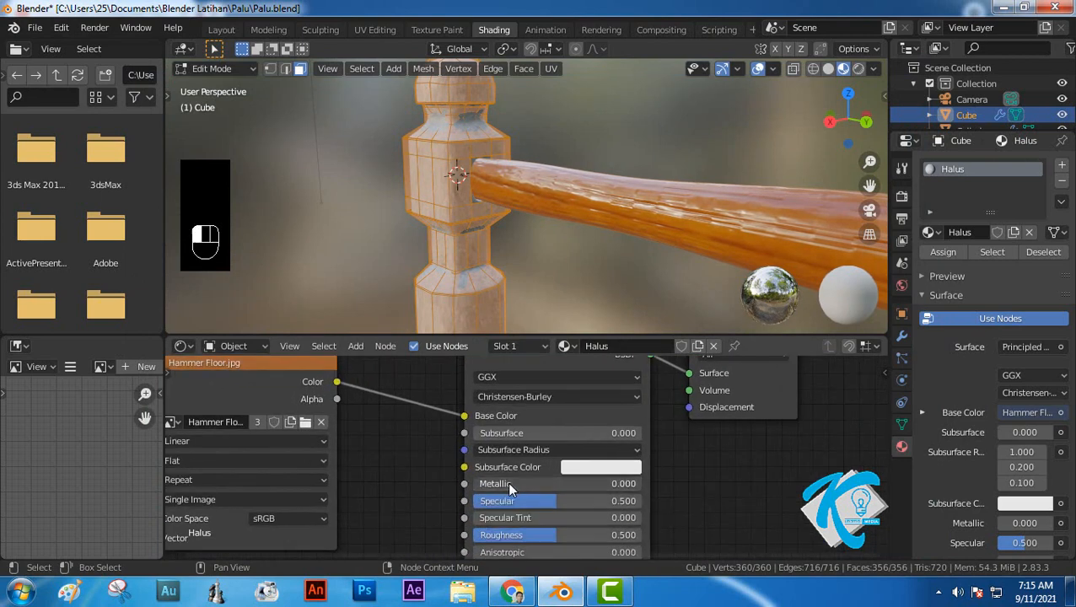
{"action": "left_click", "coordinate": [507, 483]}
{"action": "type", "text": "1"}
{"action": "key", "text": "Return"}
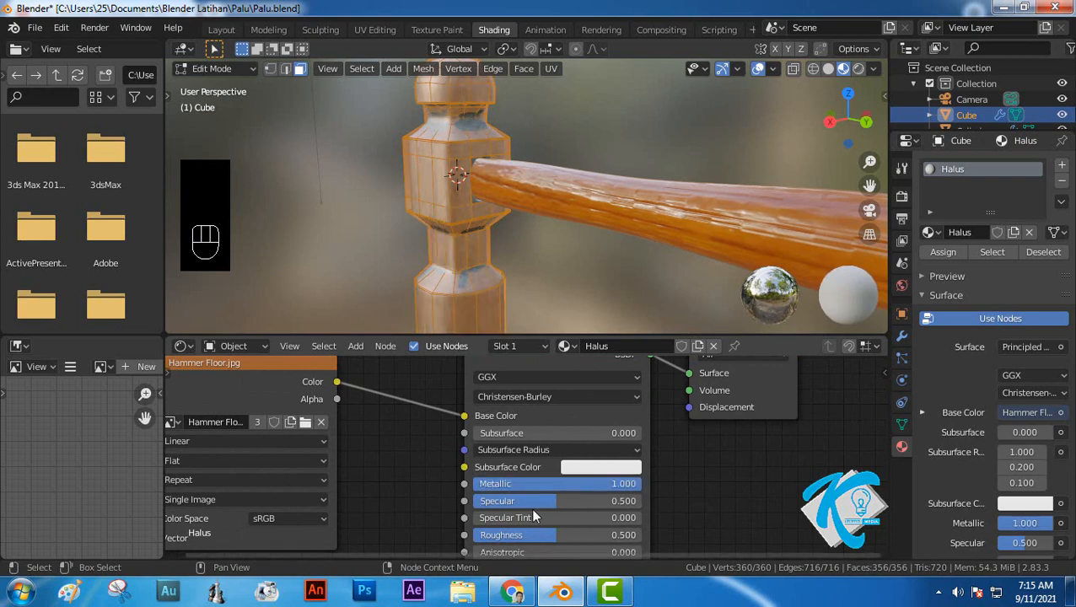
{"action": "left_click", "coordinate": [522, 534]}
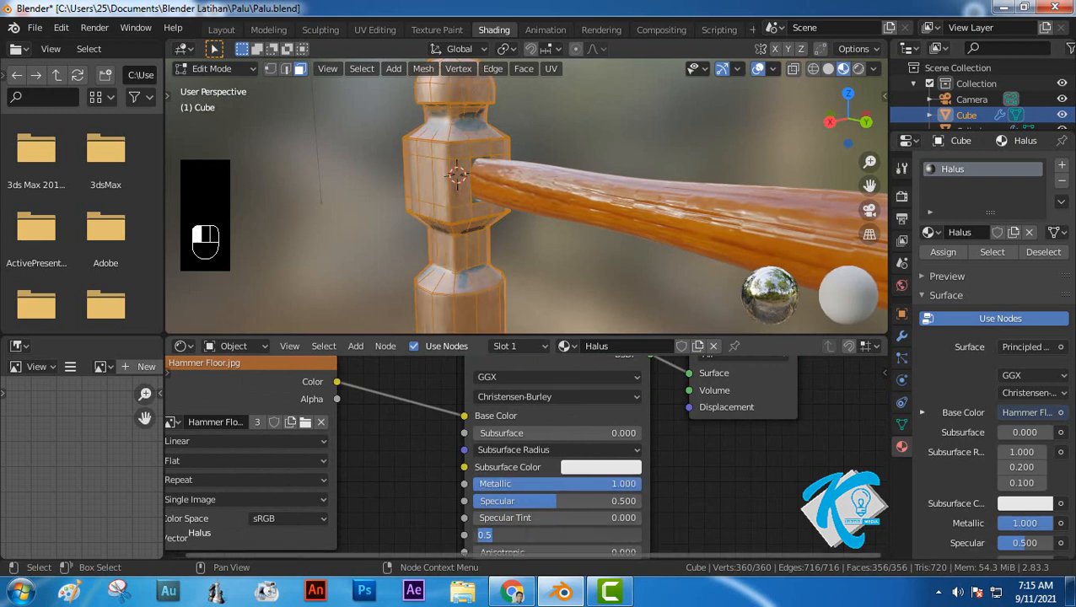
{"action": "type", "text": "0.2"}
{"action": "key", "text": "Return"}
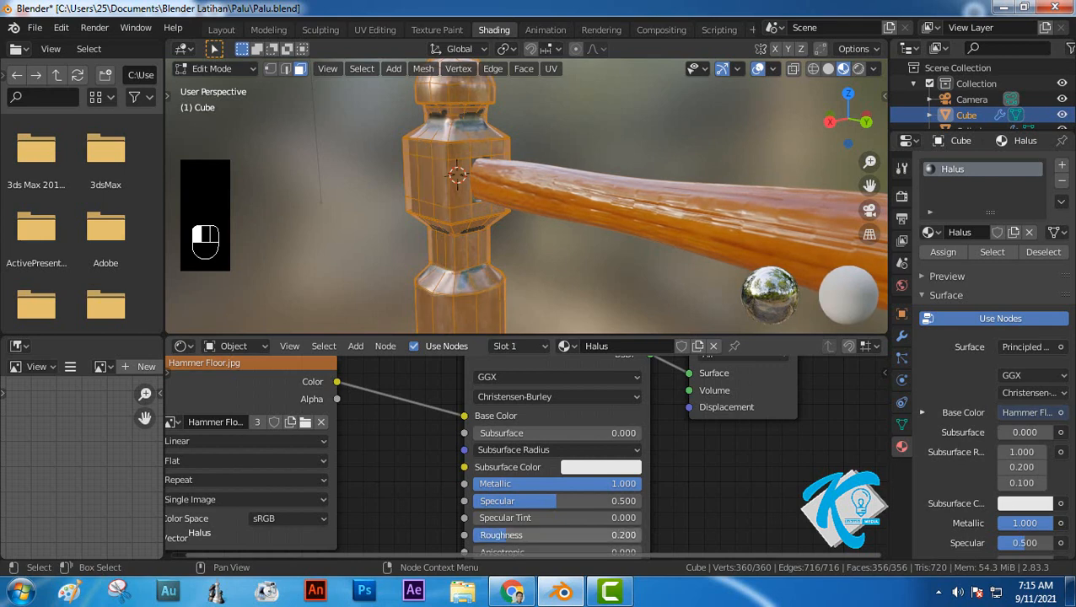
{"action": "scroll", "coordinate": [459, 406], "scroll_direction": "down", "scroll_amount": 1}
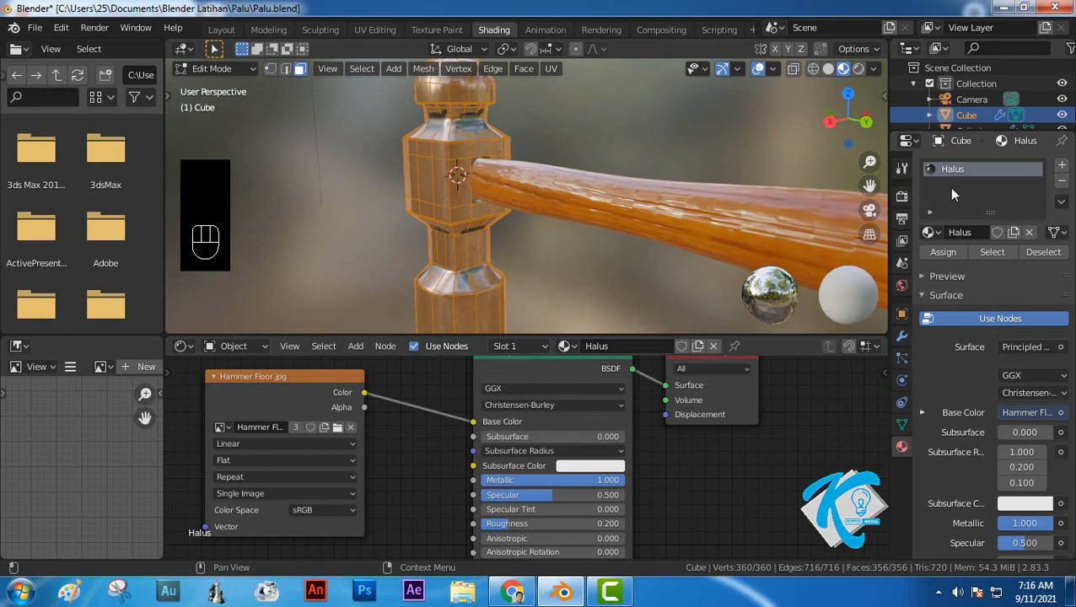
Add a second material slot to the hammer head with a new material and set its Base Color to black
{"action": "left_click", "coordinate": [1061, 165]}
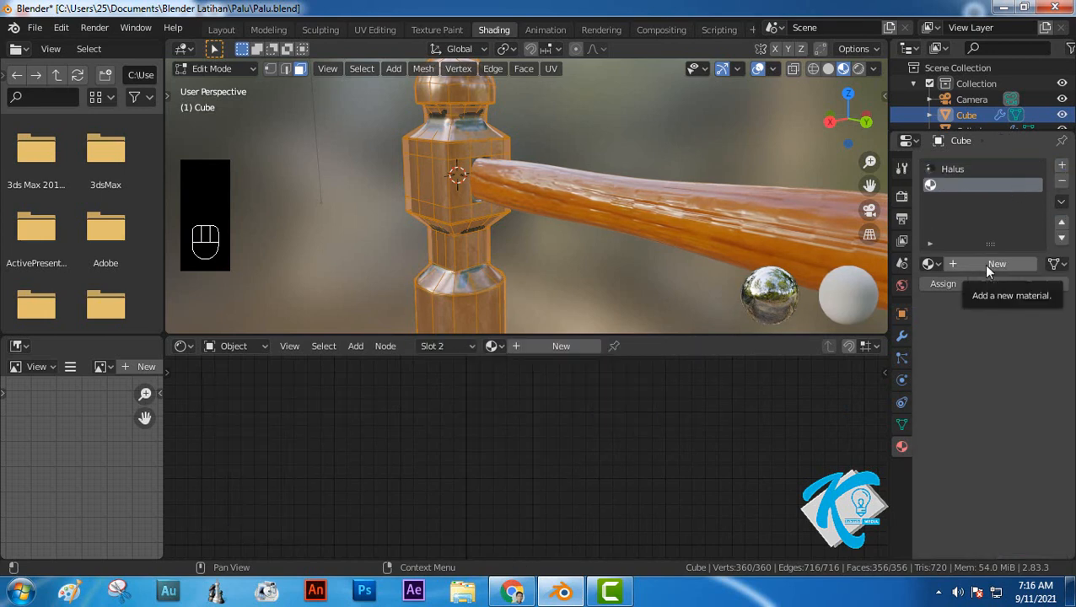
{"action": "left_click", "coordinate": [986, 266]}
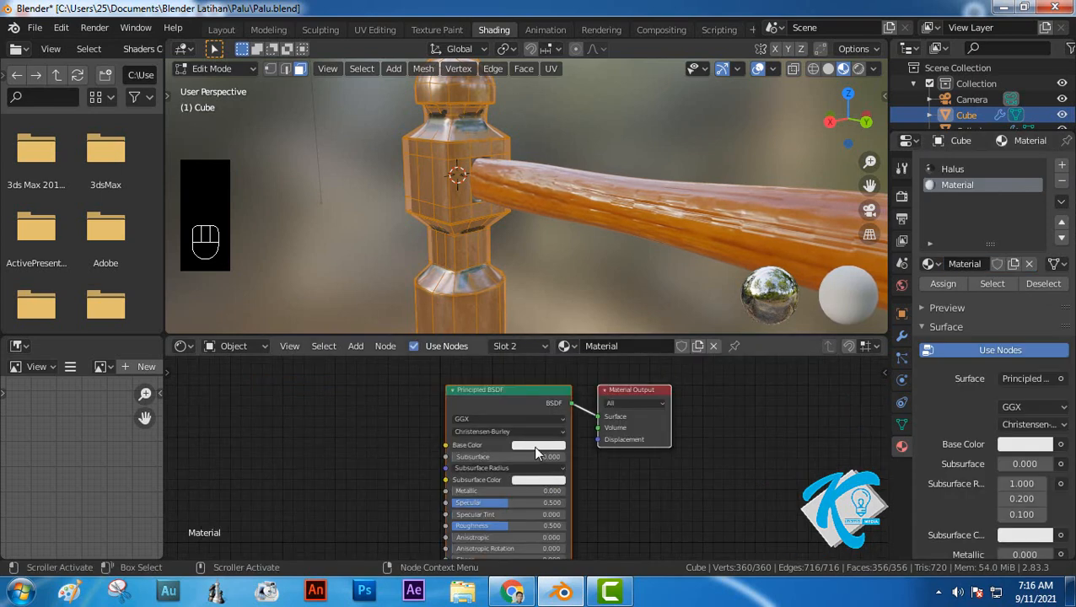
{"action": "left_click", "coordinate": [535, 453]}
{"action": "left_click_drag", "start_coordinate": [601, 299], "coordinate": [669, 381]}
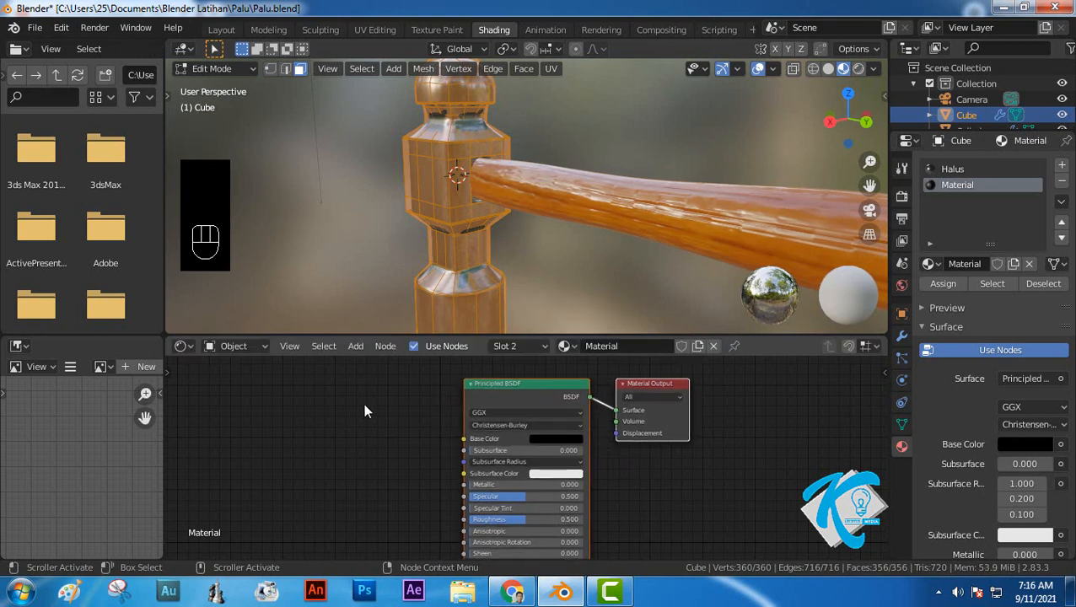
Add an Image Texture node to the new black material and load Hammer Floor.jpg into it
{"action": "key", "text": "shift+a"}
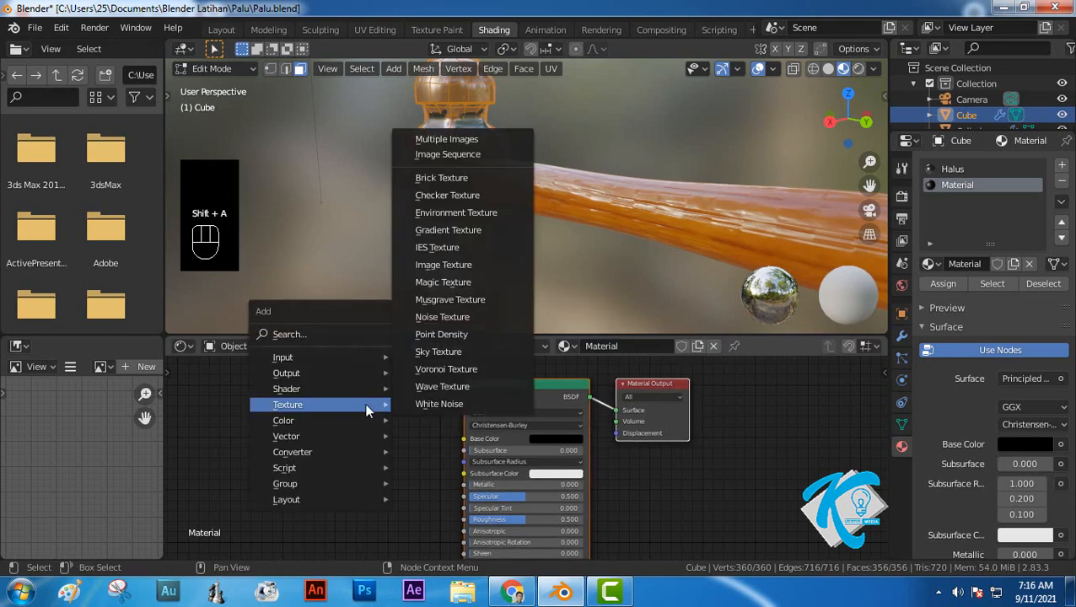
{"action": "left_click", "coordinate": [470, 264]}
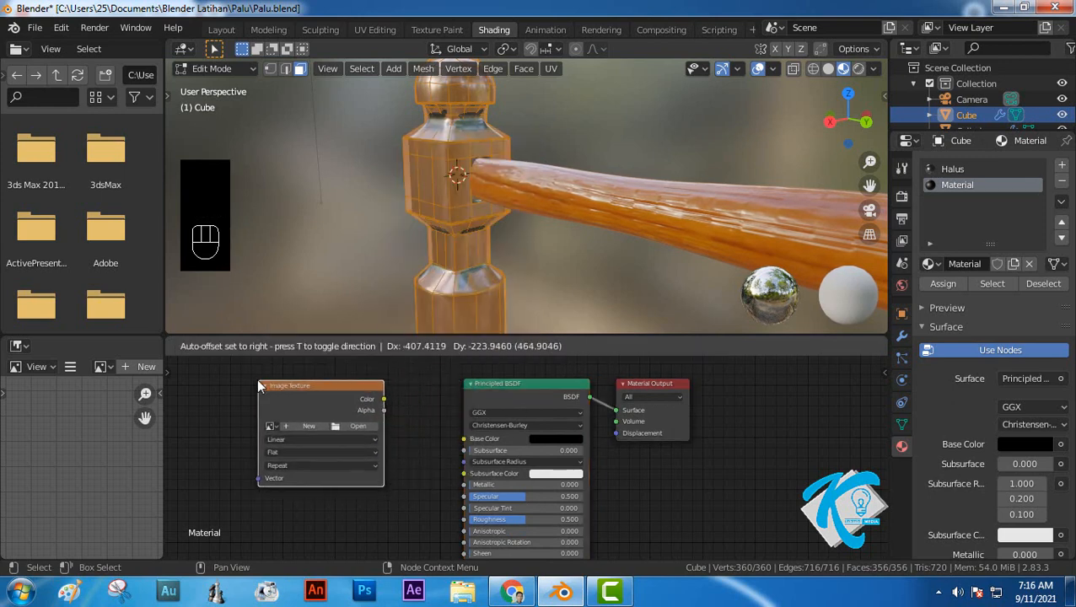
{"action": "left_click", "coordinate": [254, 380]}
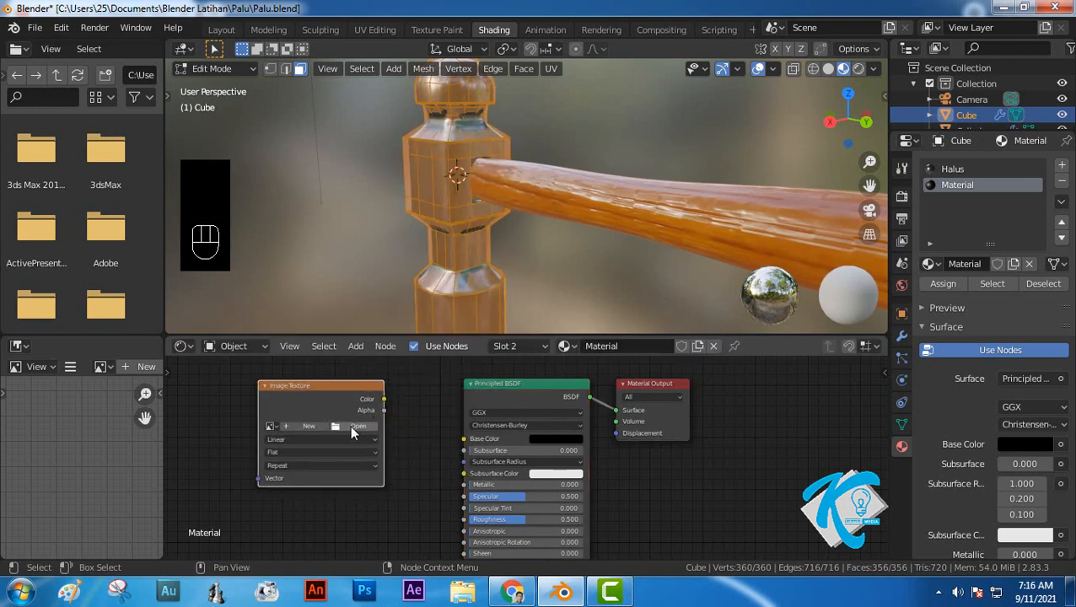
{"action": "left_click", "coordinate": [350, 425]}
{"action": "left_click", "coordinate": [402, 184]}
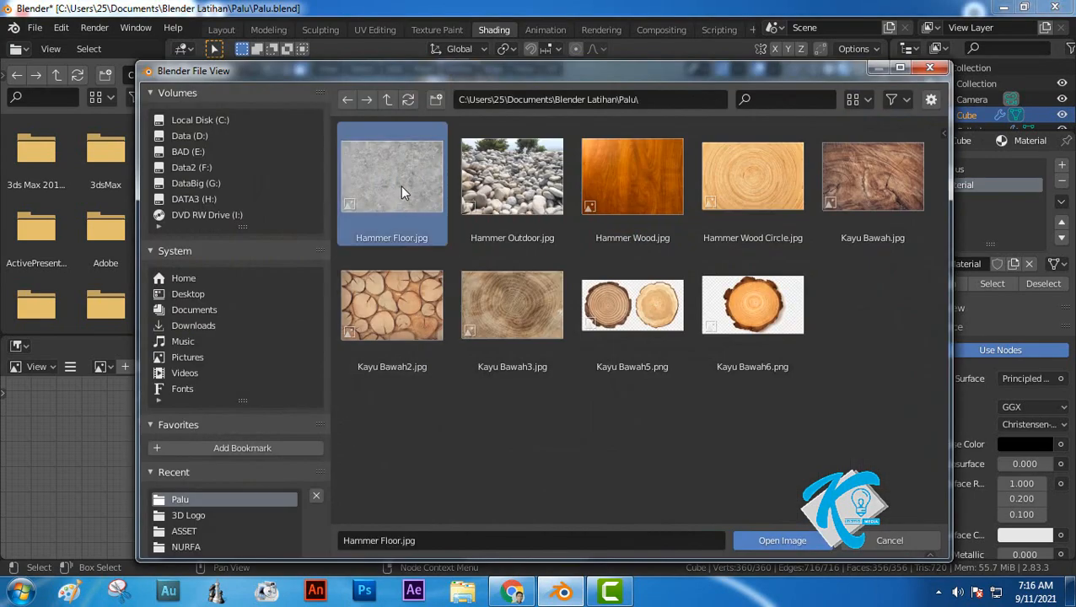
{"action": "left_click", "coordinate": [760, 540]}
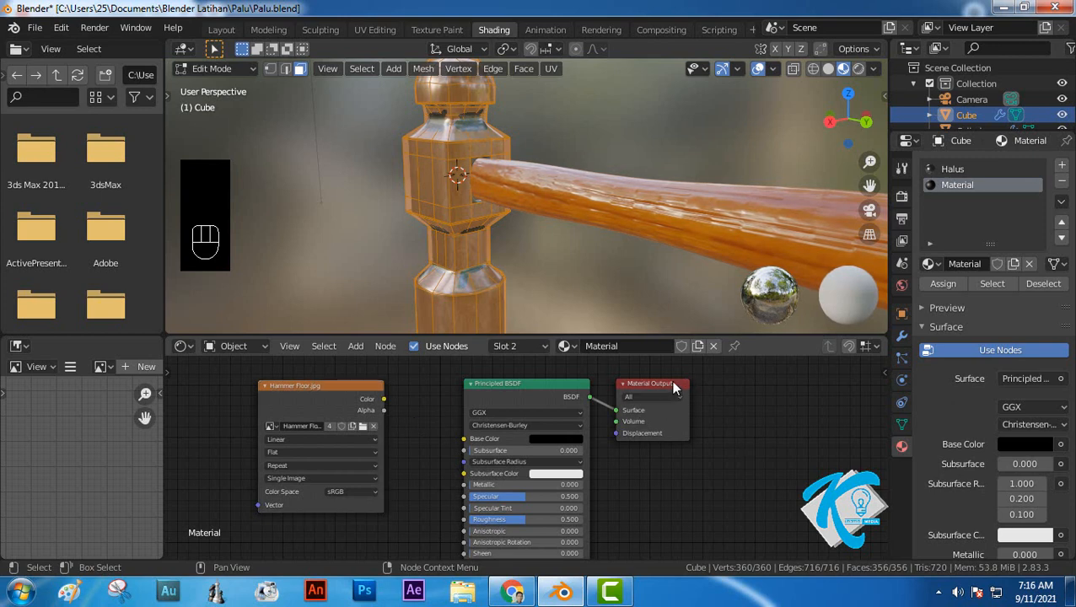
Move the Material Output node farther from the Principled BSDF and add a Displacement node between them
{"action": "left_click_drag", "start_coordinate": [670, 380], "coordinate": [830, 378]}
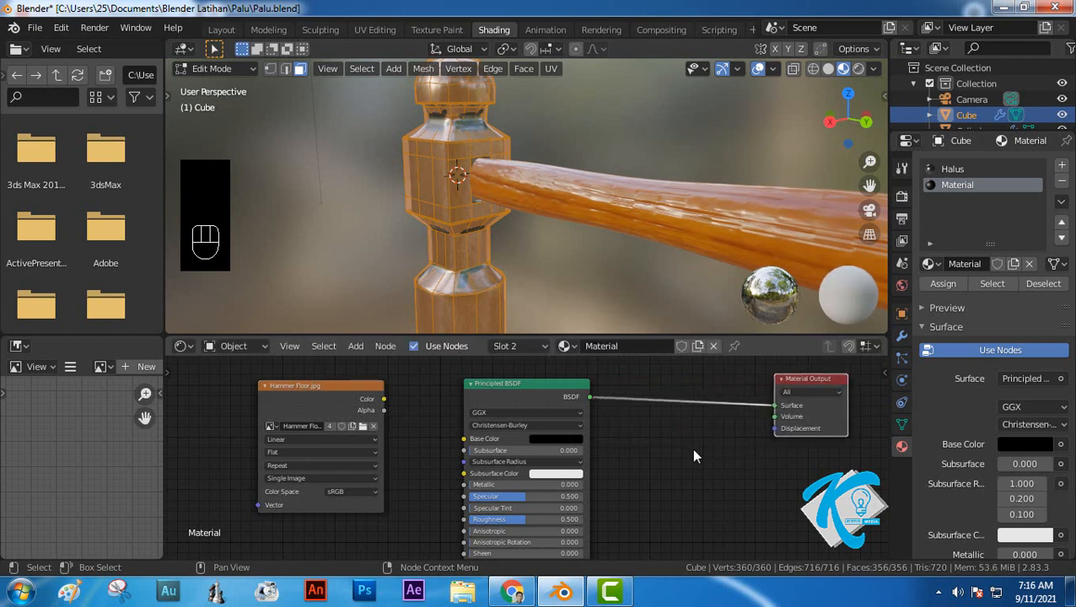
{"action": "left_click", "coordinate": [707, 462]}
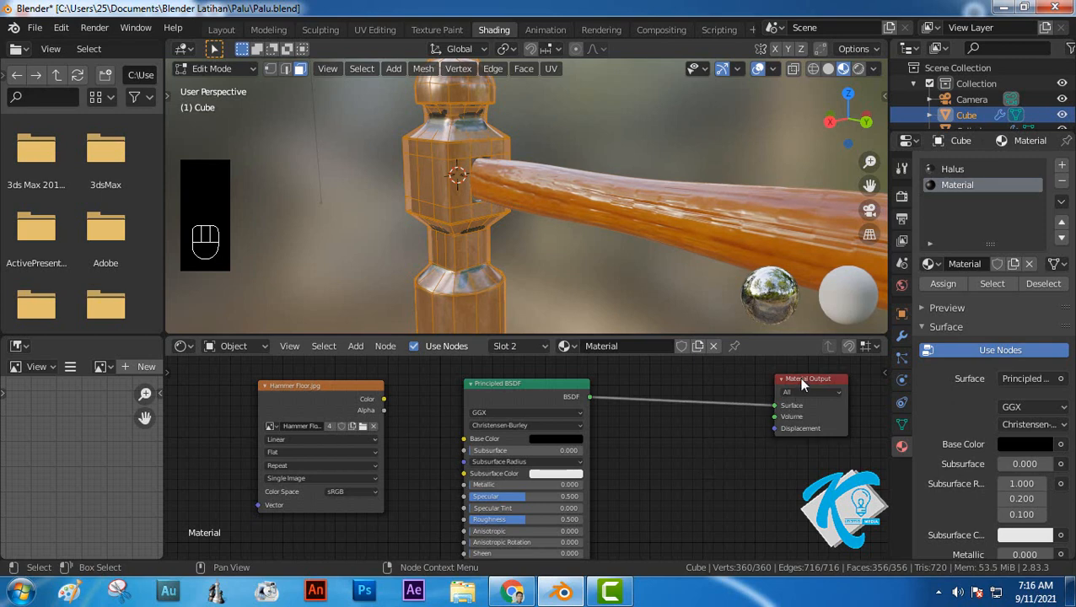
{"action": "mouse_move", "coordinate": [801, 384]}
{"action": "left_mouse_down"}
{"action": "mouse_move", "coordinate": [695, 389]}
{"action": "mouse_move", "coordinate": [808, 386]}
{"action": "left_mouse_up"}
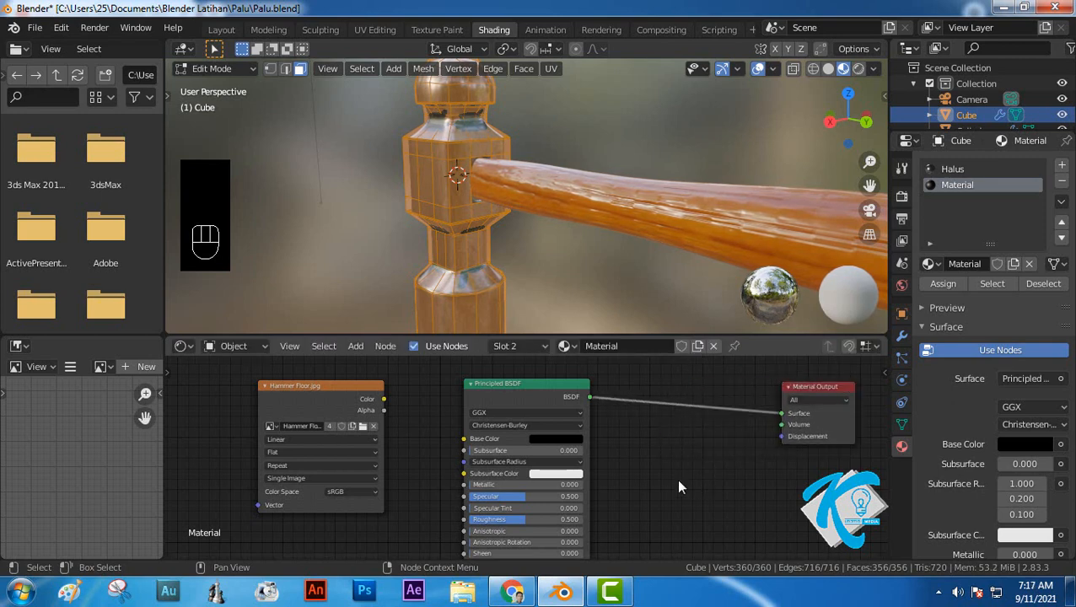
{"action": "key", "text": "shift+a"}
{"action": "mouse_move", "coordinate": [678, 482]}
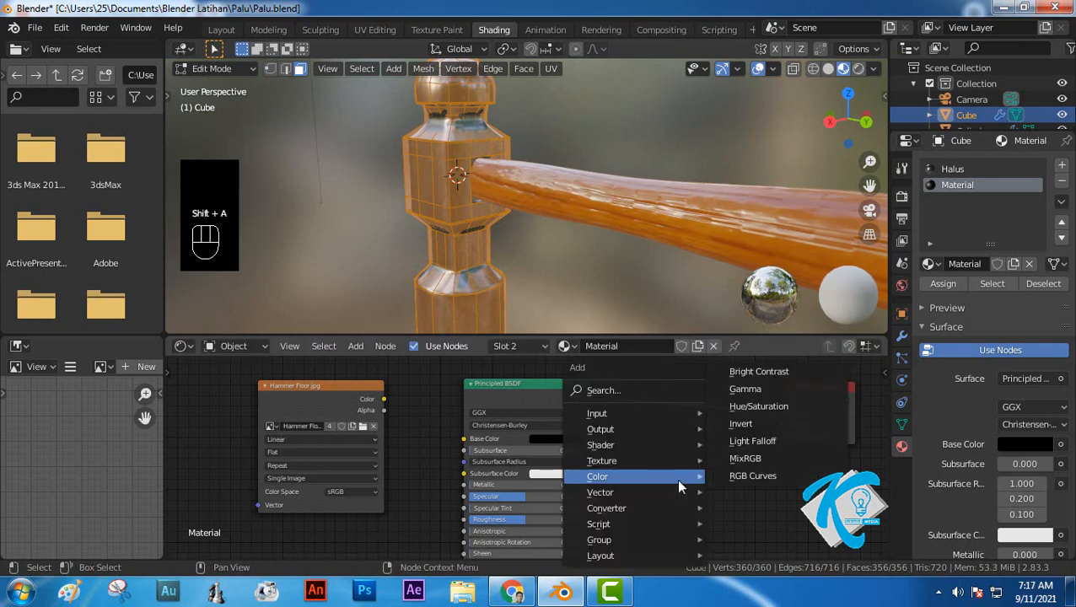
{"action": "left_click", "coordinate": [780, 370]}
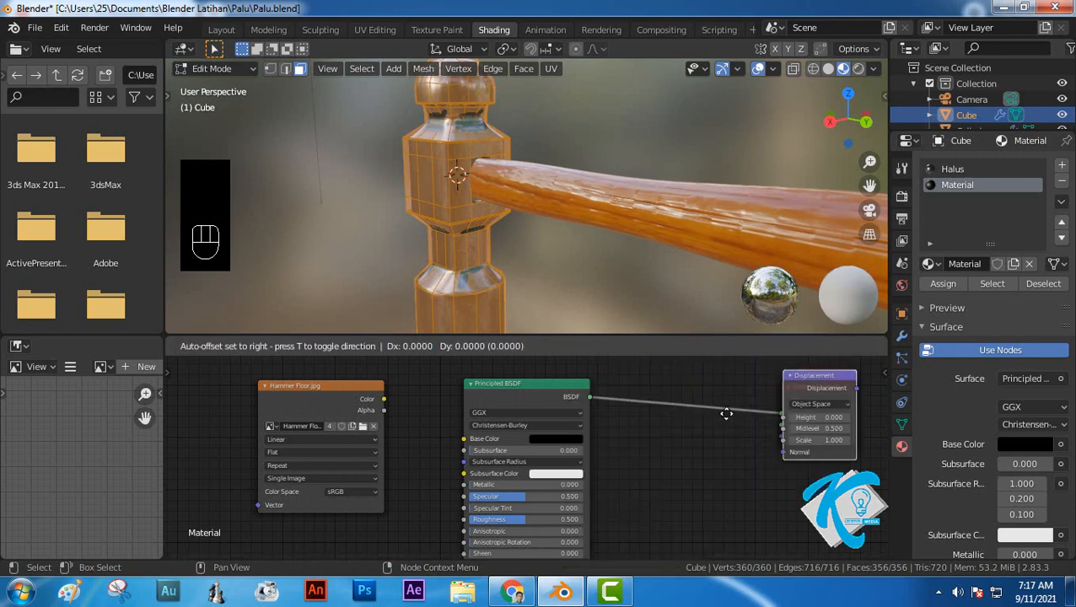
{"action": "left_click", "coordinate": [663, 447]}
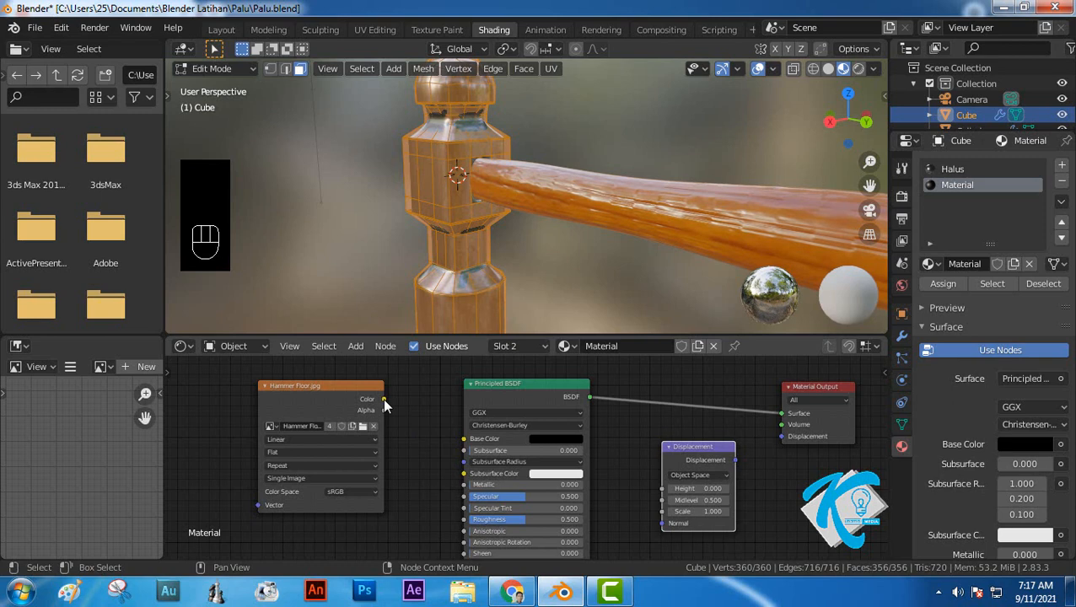
Link the image's Color to the Displacement node's Height and its output to the Material Output's Displacement, with Scale set to 0.1
{"action": "left_click_drag", "start_coordinate": [383, 398], "coordinate": [662, 489]}
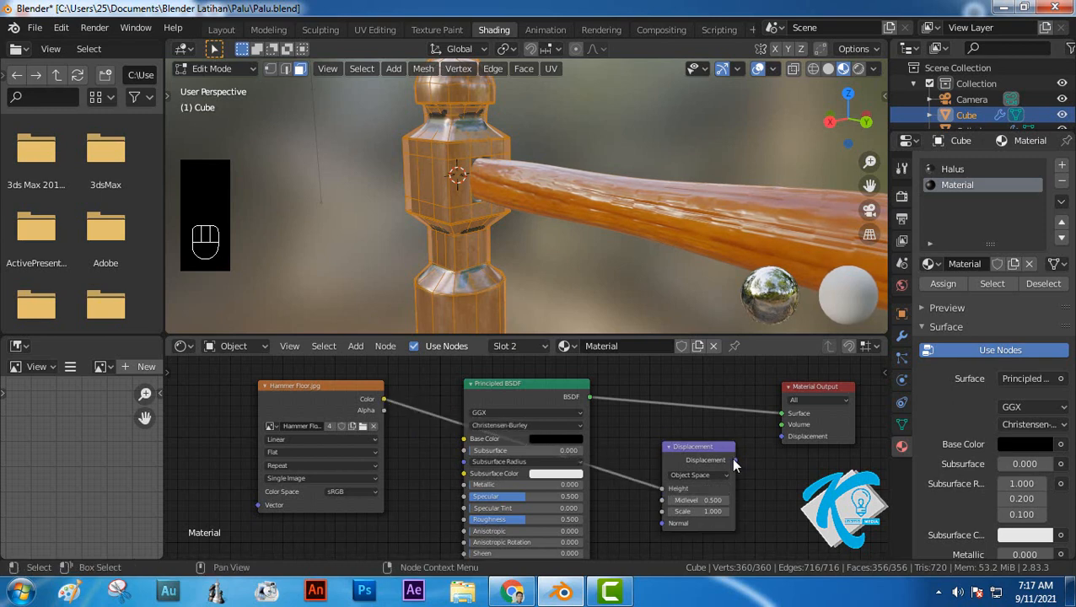
{"action": "left_click_drag", "start_coordinate": [733, 461], "coordinate": [788, 436]}
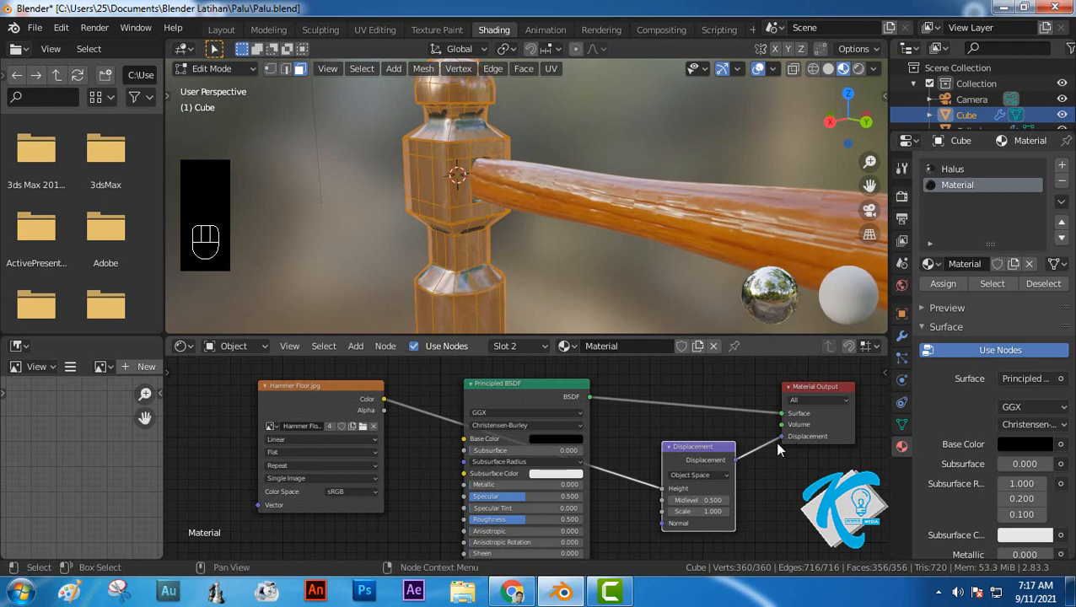
{"action": "left_click", "coordinate": [699, 512]}
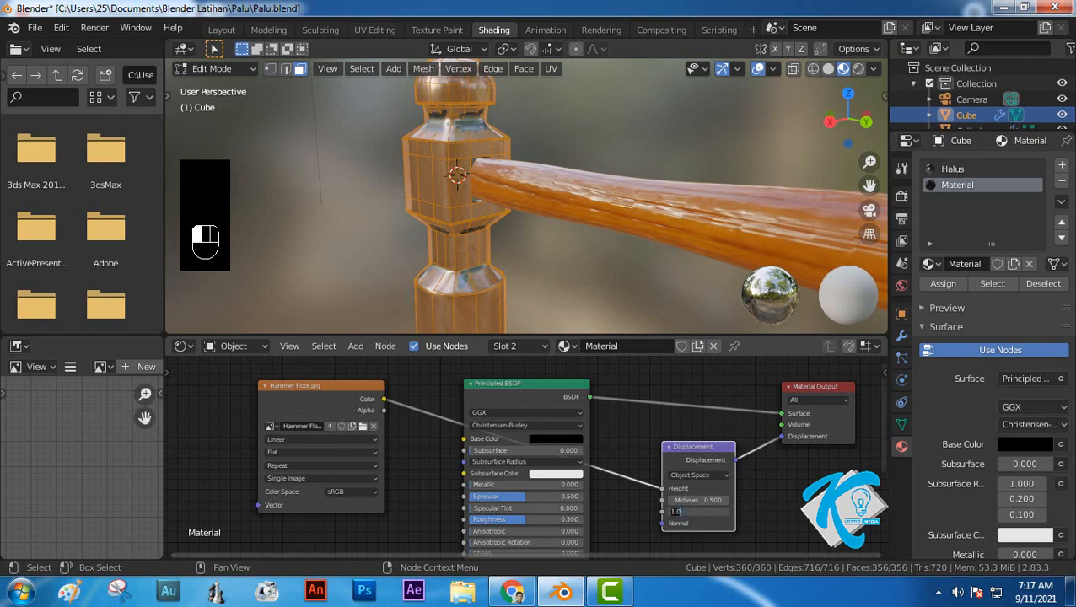
{"action": "key", "text": "Return"}
Assign the black displacement material to all selected hammer head faces and clear the selection
{"action": "left_click", "coordinate": [944, 285]}
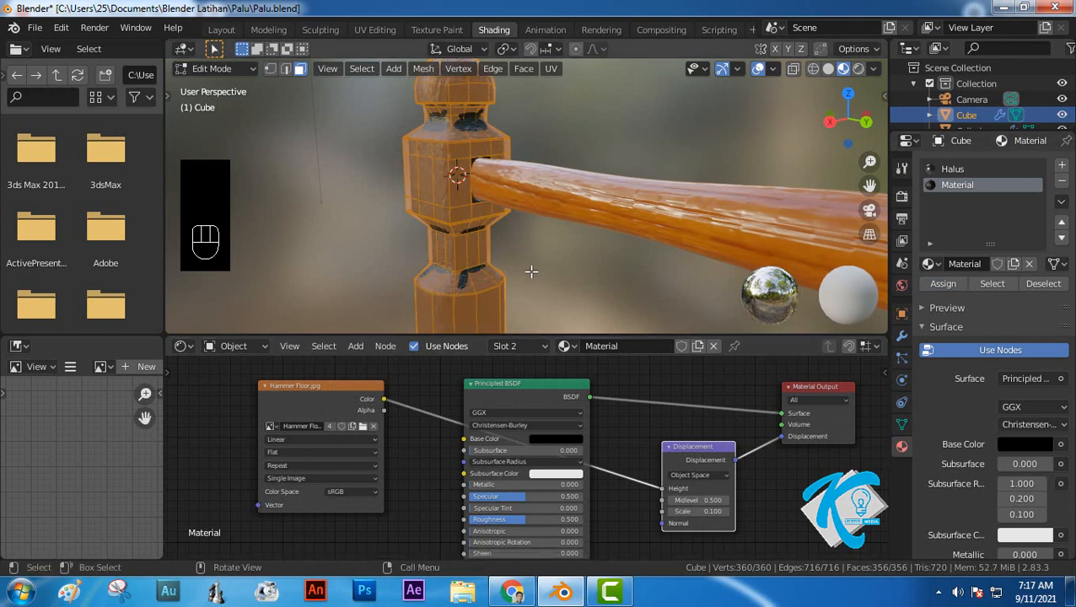
{"action": "left_click", "coordinate": [361, 247]}
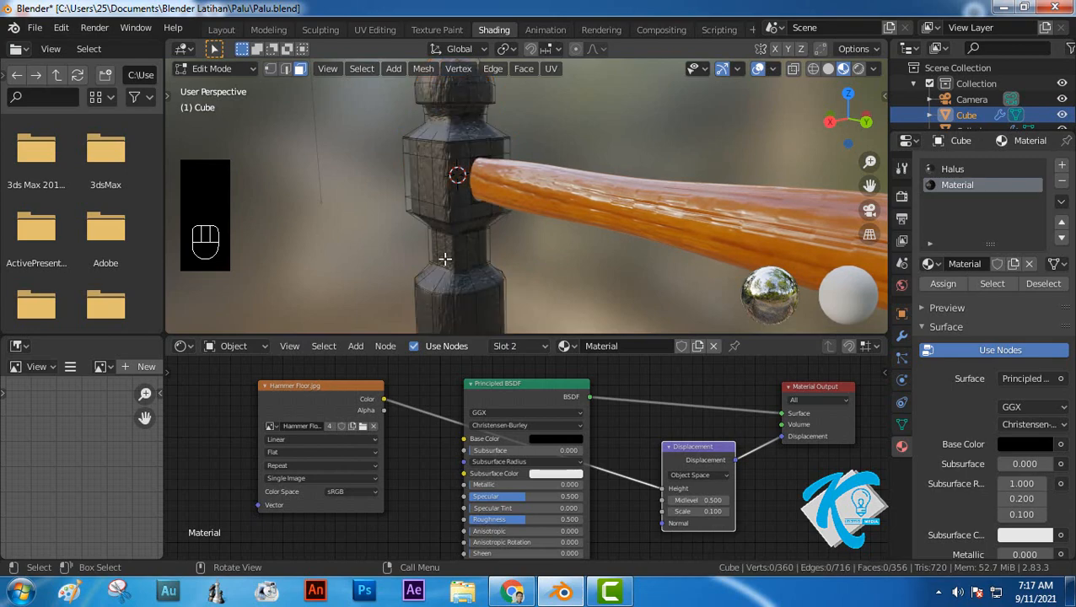
{"action": "scroll", "coordinate": [444, 259], "scroll_direction": "up", "scroll_amount": 4}
{"action": "middle_click_drag", "start_coordinate": [427, 283], "coordinate": [602, 170]}
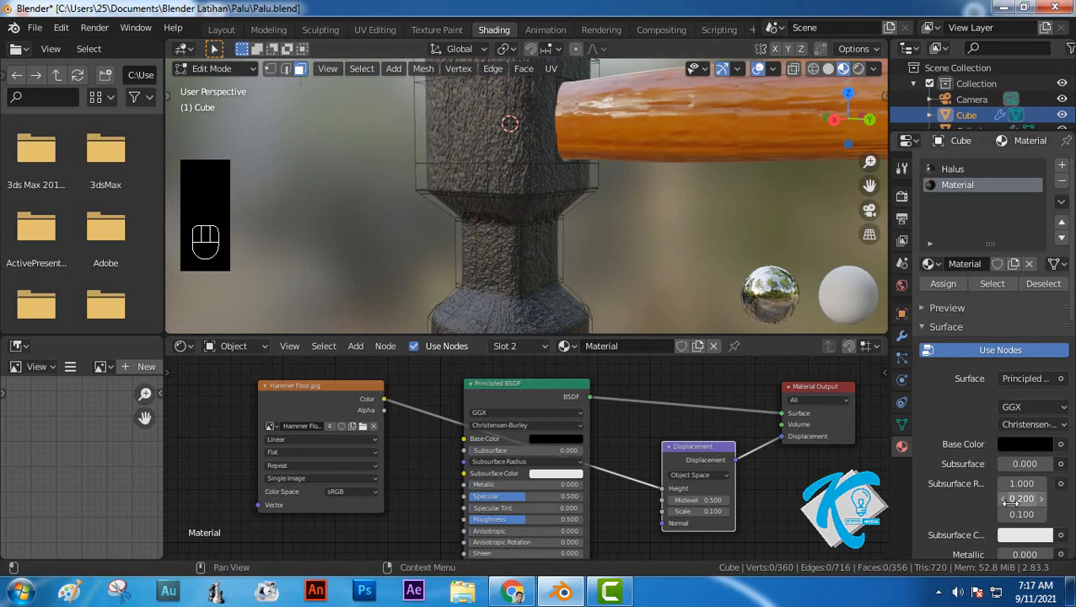
Set the Roughness of the black displacement material to 0.2 and inspect the surface of the hammer head
{"action": "left_click", "coordinate": [529, 520]}
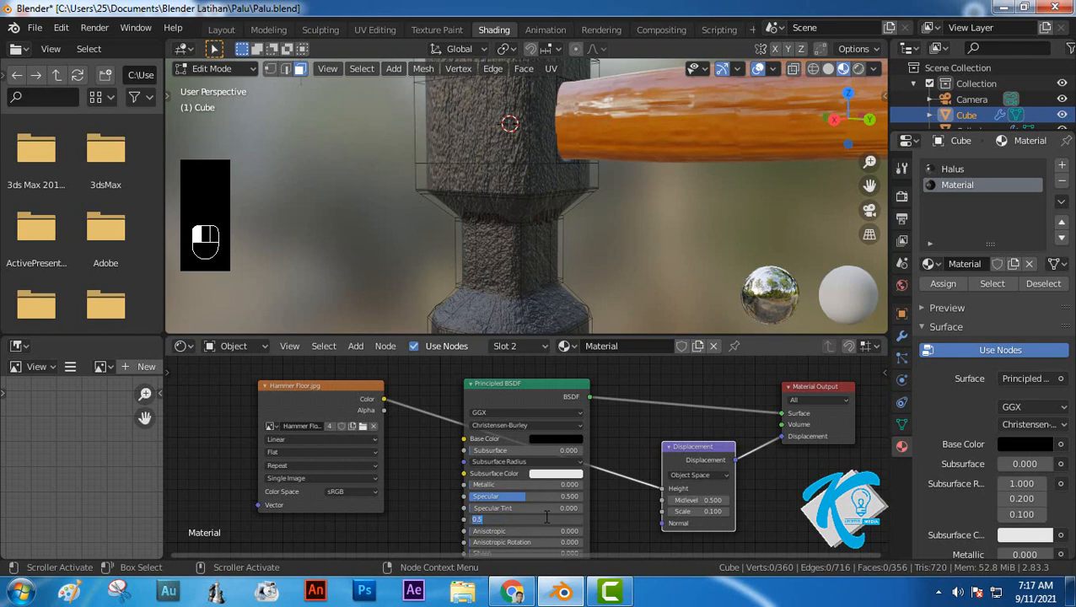
{"action": "key", "text": "Return"}
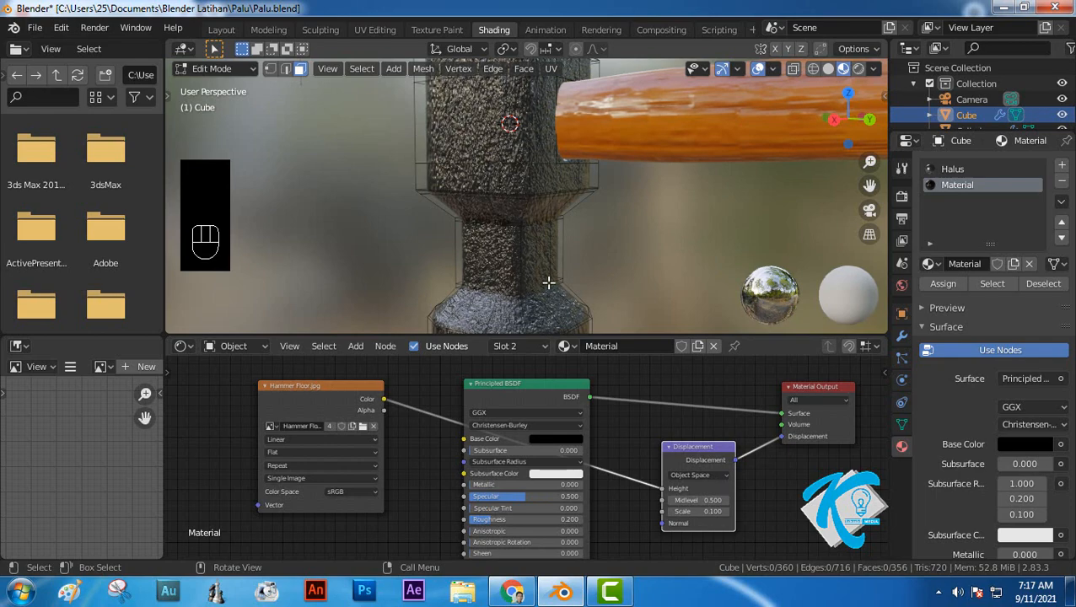
{"action": "scroll", "coordinate": [543, 278], "scroll_direction": "up", "scroll_amount": 2}
{"action": "middle_click_drag", "start_coordinate": [543, 278], "coordinate": [339, 255]}
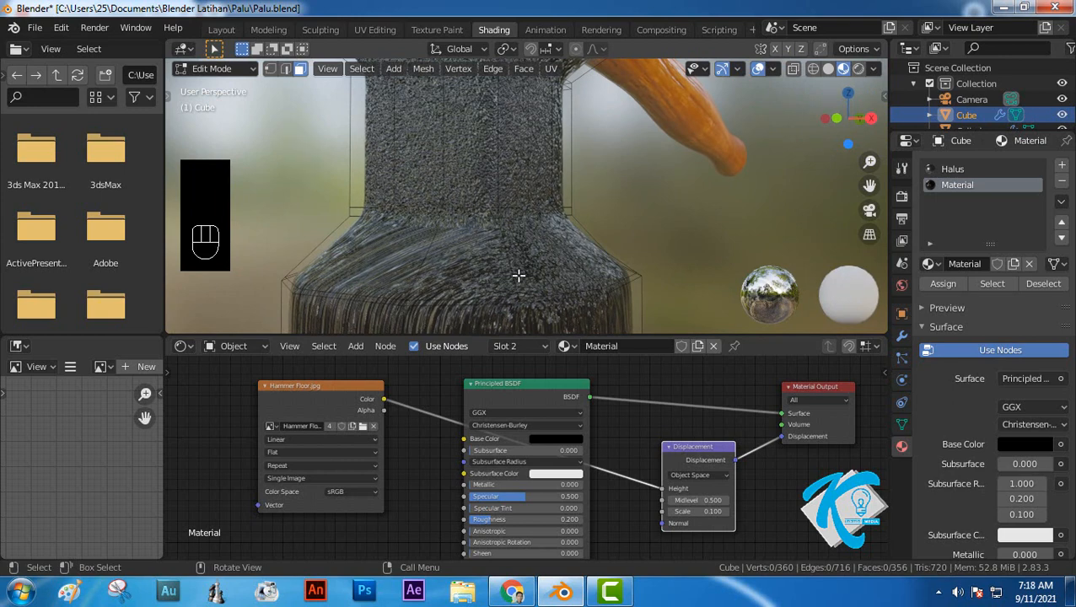
{"action": "scroll", "coordinate": [546, 284], "scroll_direction": "down", "scroll_amount": 2}
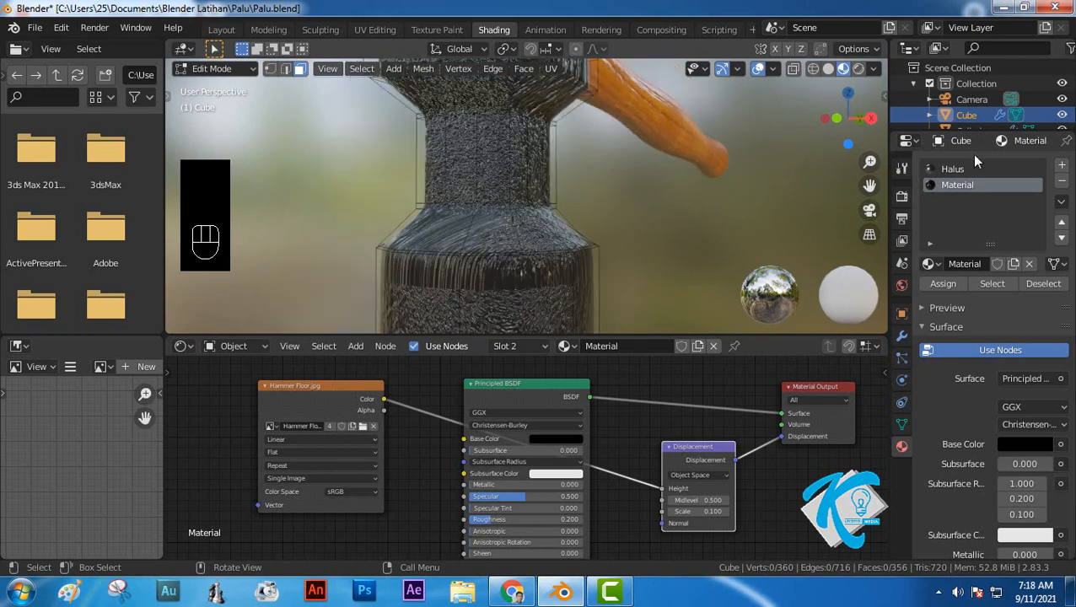
Show the hammer head in right orthographic view, using face selection in an enlarged 3D viewport with X-ray enabled
{"action": "left_click", "coordinate": [868, 118]}
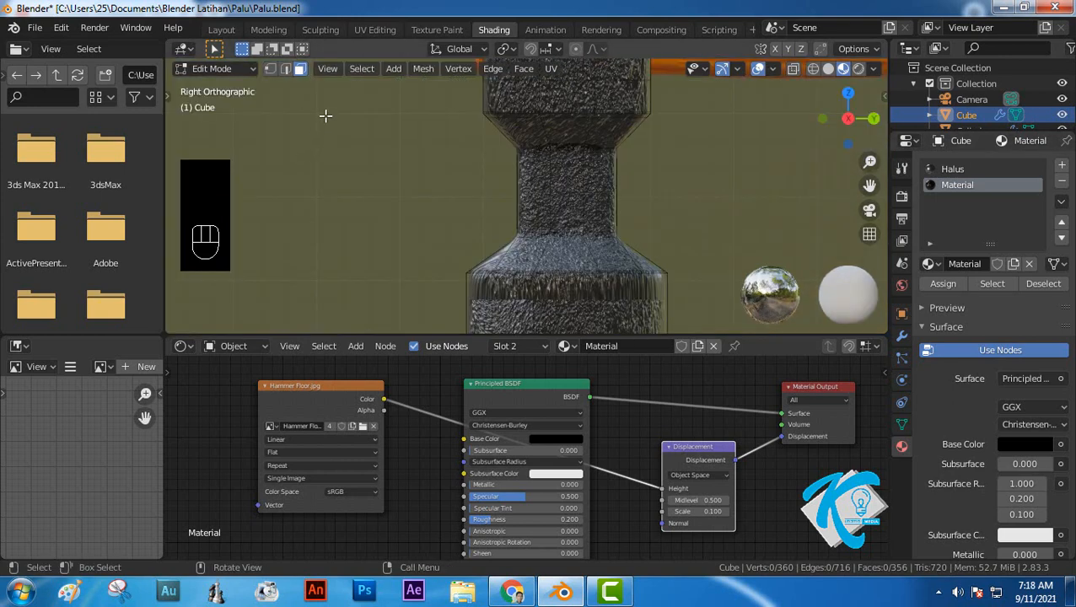
{"action": "left_click", "coordinate": [300, 70]}
{"action": "left_click_drag", "start_coordinate": [393, 335], "coordinate": [393, 481]}
{"action": "scroll", "coordinate": [624, 255], "scroll_direction": "up", "scroll_amount": 2}
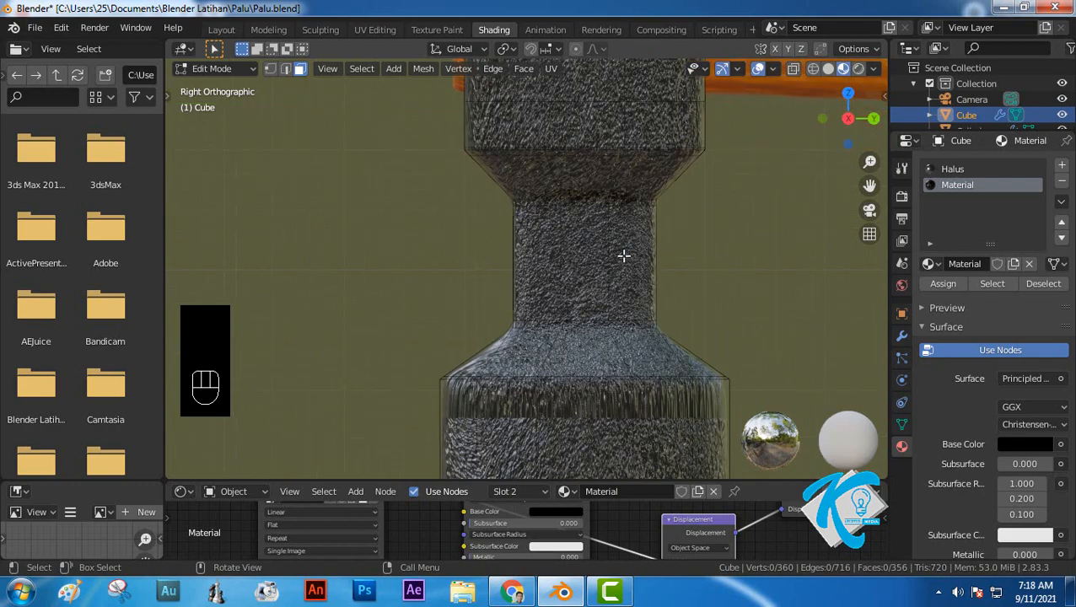
{"action": "scroll", "coordinate": [623, 254], "scroll_direction": "up", "scroll_amount": 1}
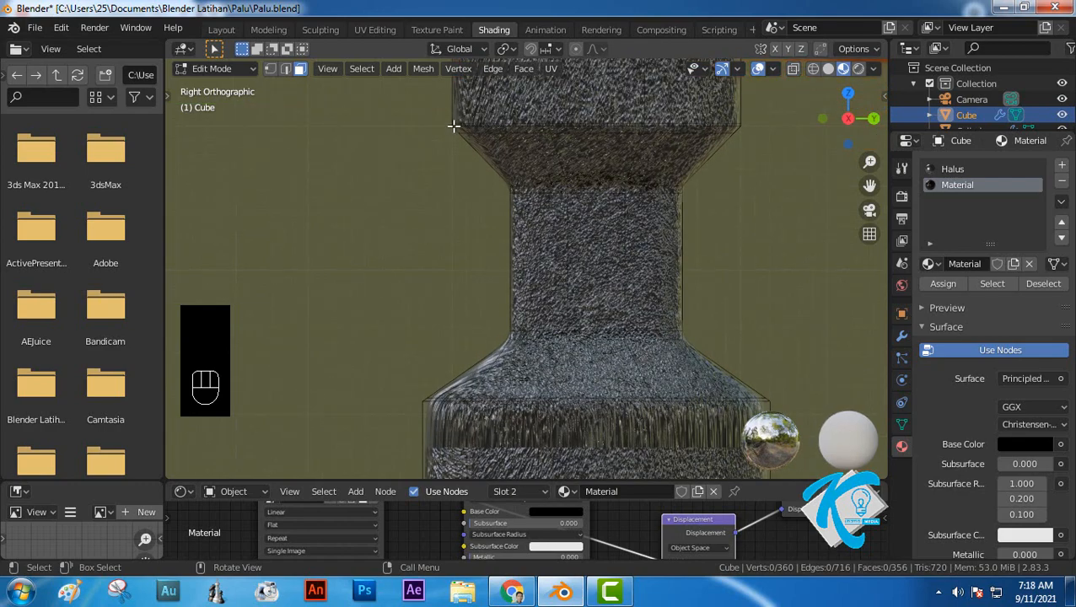
{"action": "left_click", "coordinate": [793, 69]}
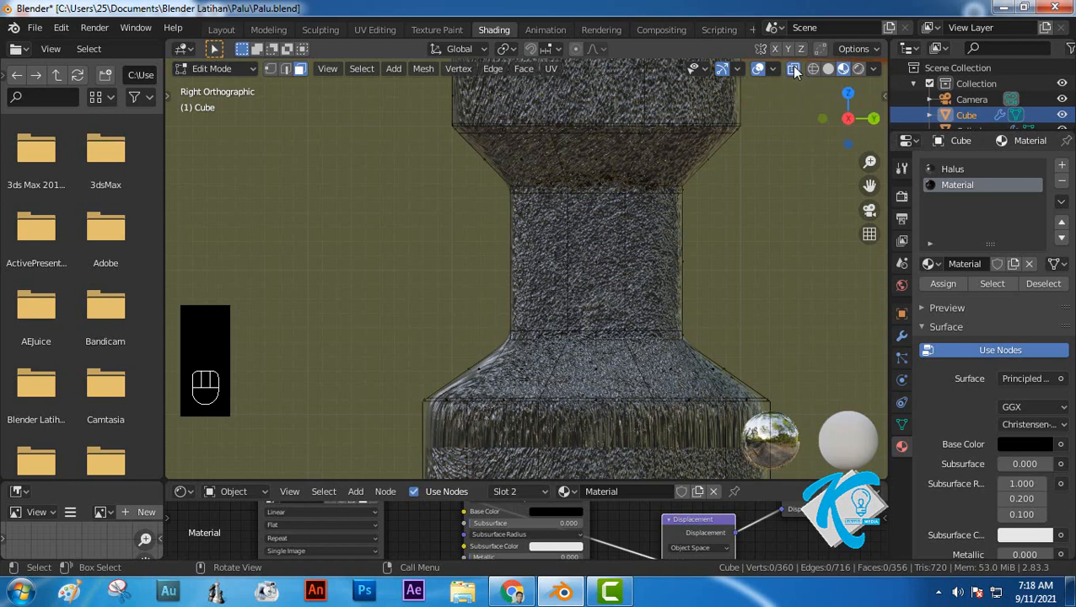
Select the neck faces between the square block and the lower cylinder and, in UV Editing, unwrap them with Project from View (Bounds)
{"action": "left_click", "coordinate": [302, 69]}
{"action": "left_click_drag", "start_coordinate": [409, 399], "coordinate": [797, 128]}
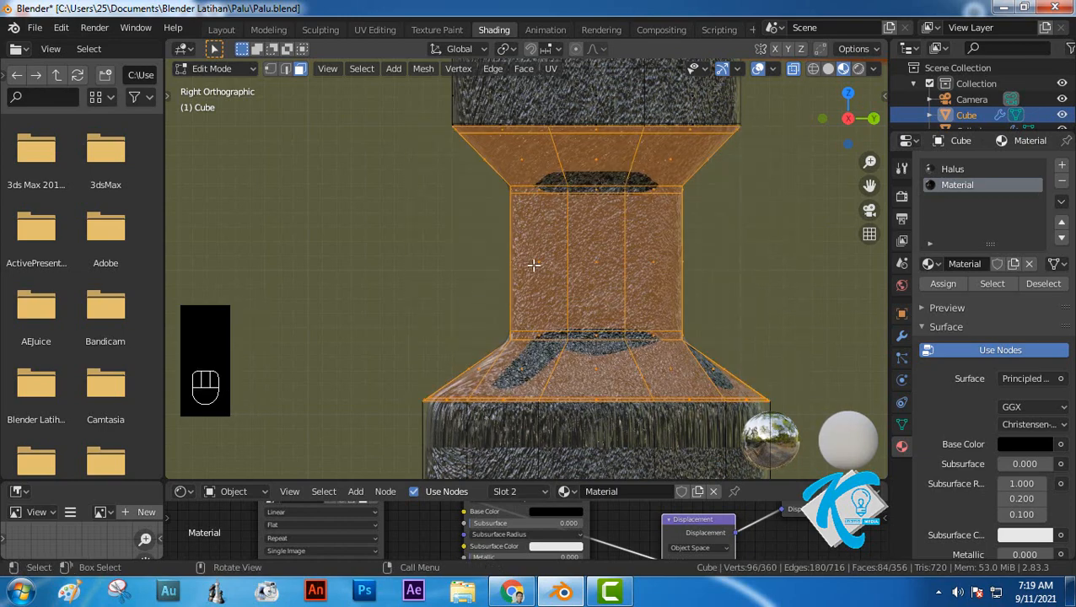
{"action": "middle_click_drag", "start_coordinate": [646, 241], "coordinate": [527, 71]}
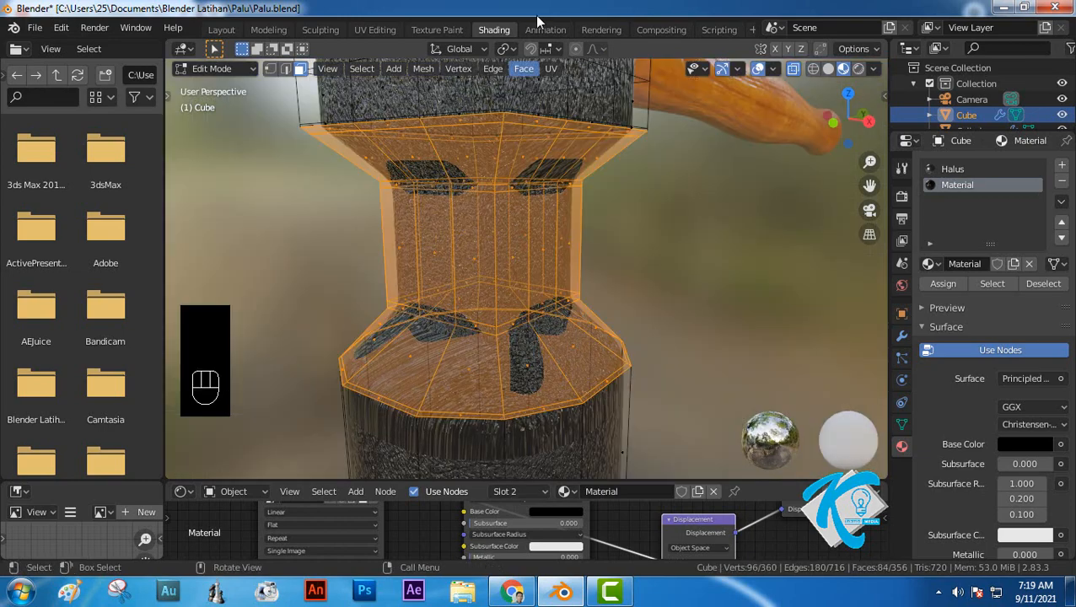
{"action": "left_click", "coordinate": [363, 24]}
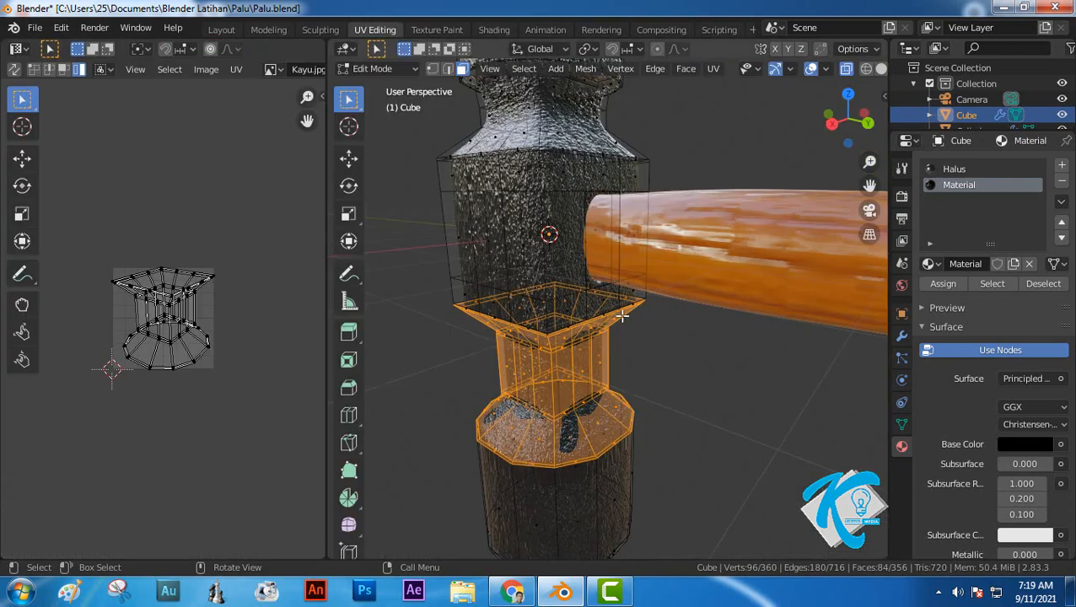
{"action": "middle_click_drag", "start_coordinate": [604, 368], "coordinate": [753, 364]}
{"action": "scroll", "coordinate": [580, 360], "scroll_direction": "up", "scroll_amount": 1}
{"action": "scroll", "coordinate": [643, 364], "scroll_direction": "up", "scroll_amount": 2}
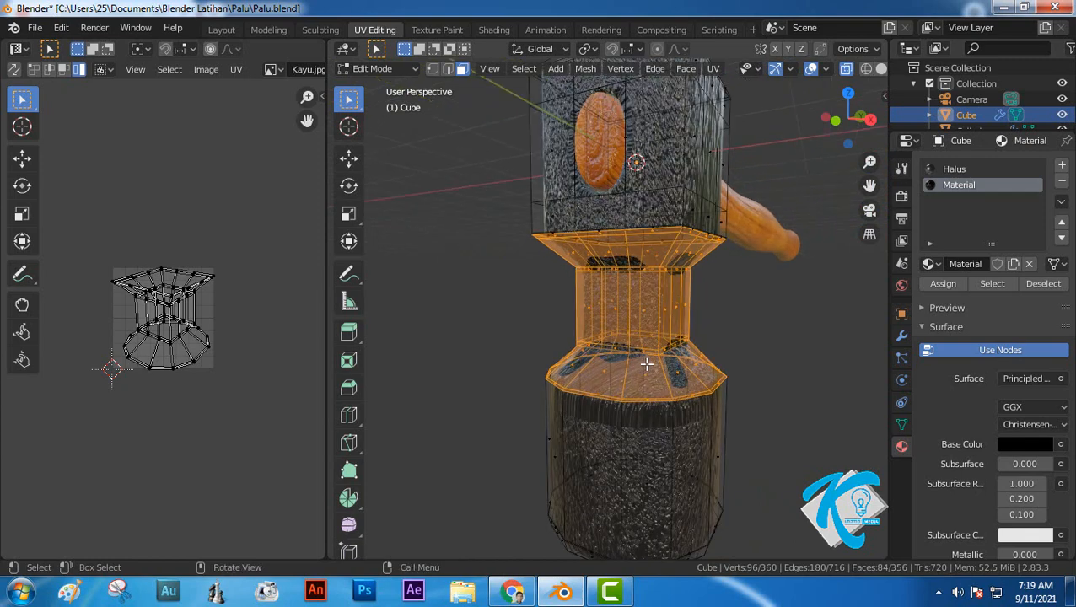
{"action": "middle_click_drag", "start_coordinate": [644, 392], "coordinate": [527, 323]}
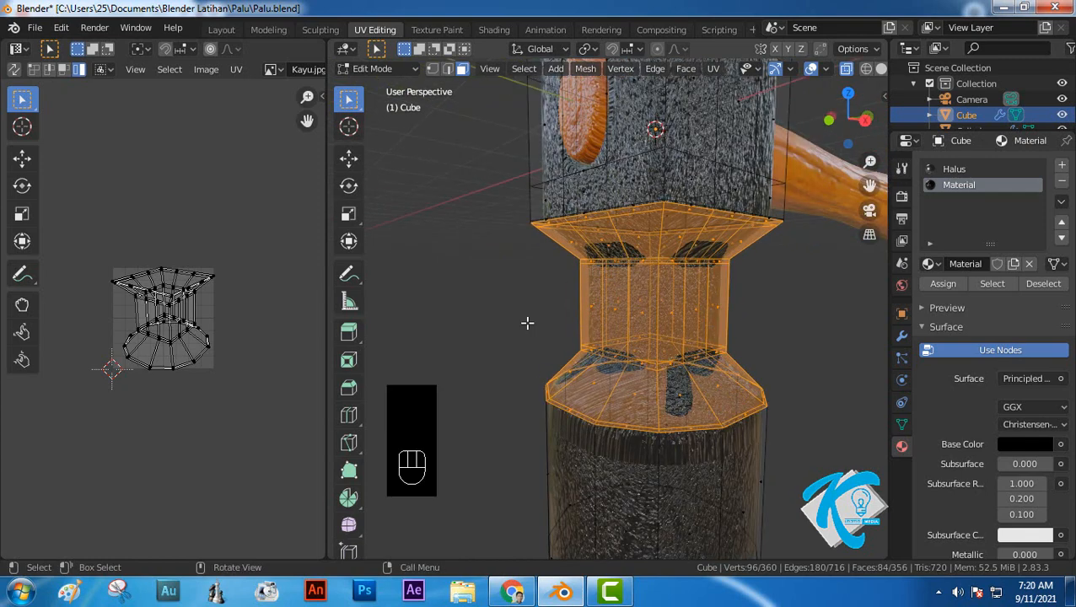
{"action": "key", "text": "u"}
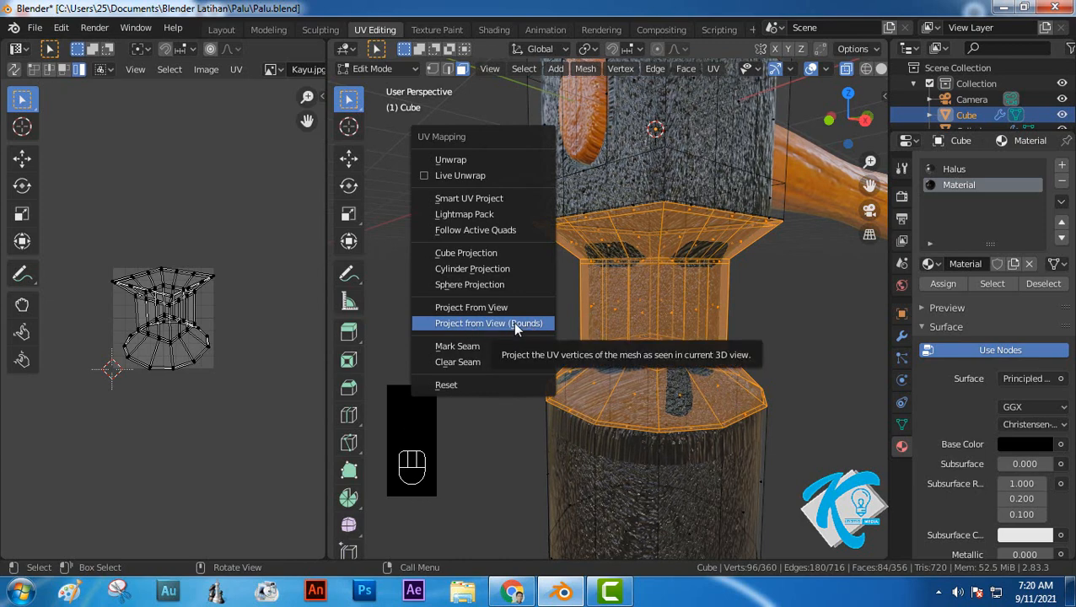
{"action": "left_click", "coordinate": [514, 325]}
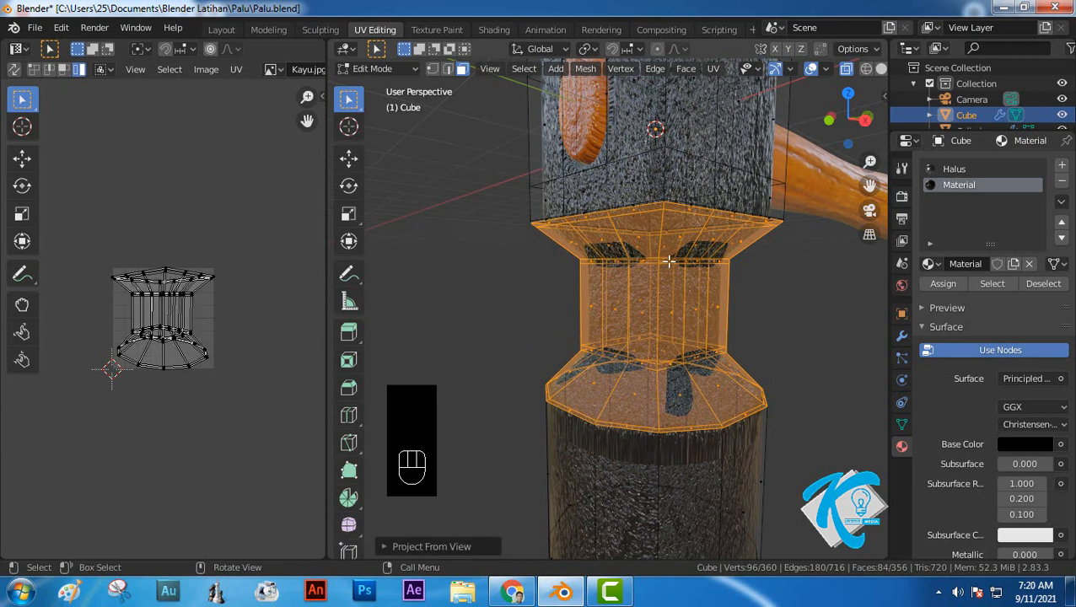
{"action": "left_click", "coordinate": [811, 338]}
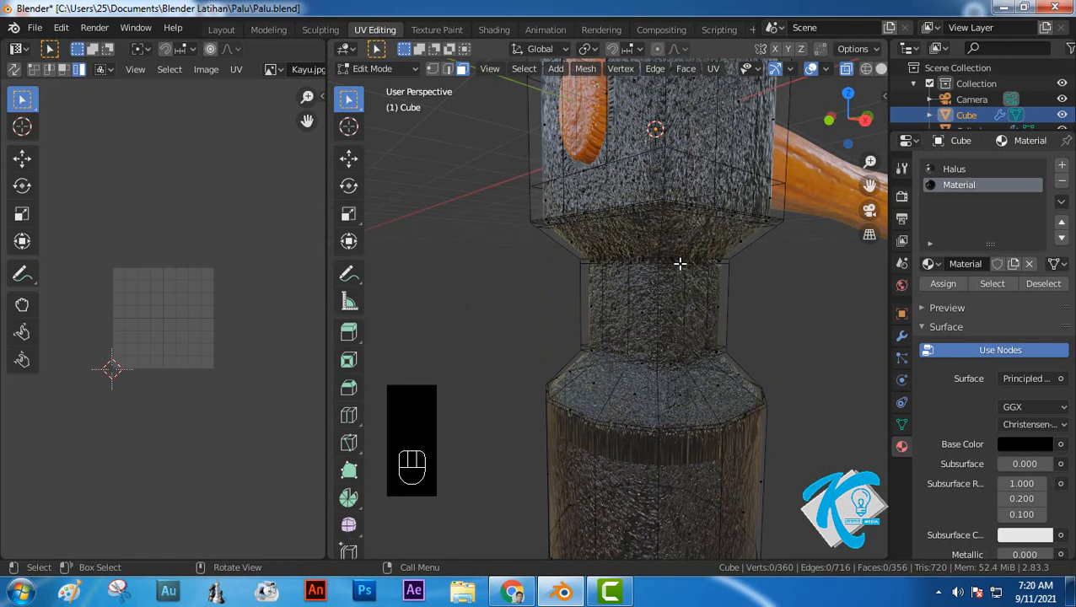
In right orthographic view, assign the Halus material to the rounded top cap and the lower cylinder of the hammer head
{"action": "middle_click_drag", "start_coordinate": [848, 316], "coordinate": [620, 291]}
{"action": "scroll", "coordinate": [620, 291], "scroll_direction": "down", "scroll_amount": 5}
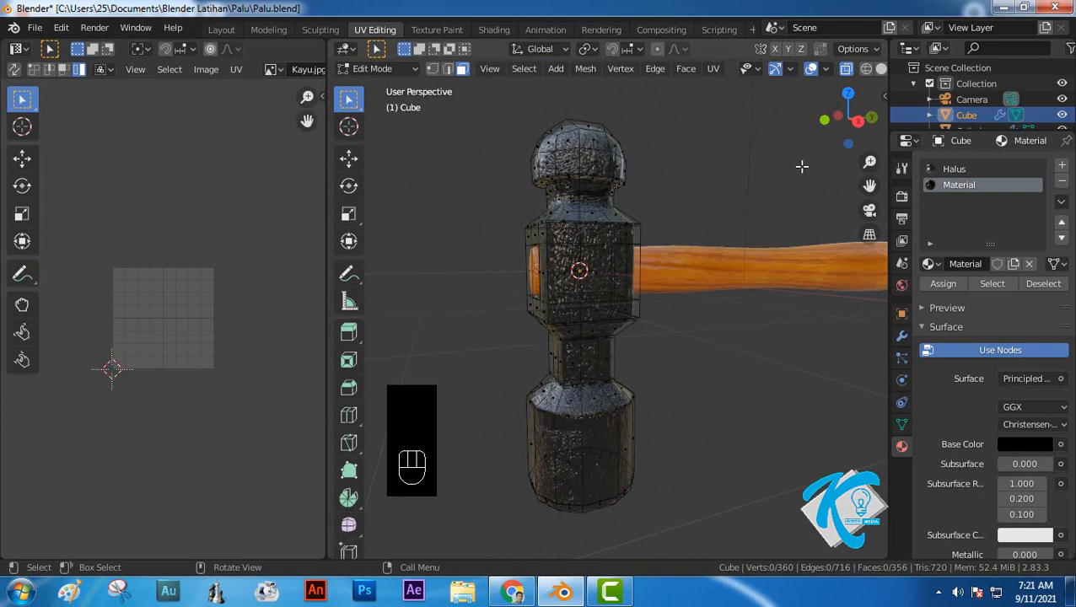
{"action": "left_click", "coordinate": [857, 120]}
{"action": "left_click_drag", "start_coordinate": [500, 111], "coordinate": [692, 177]}
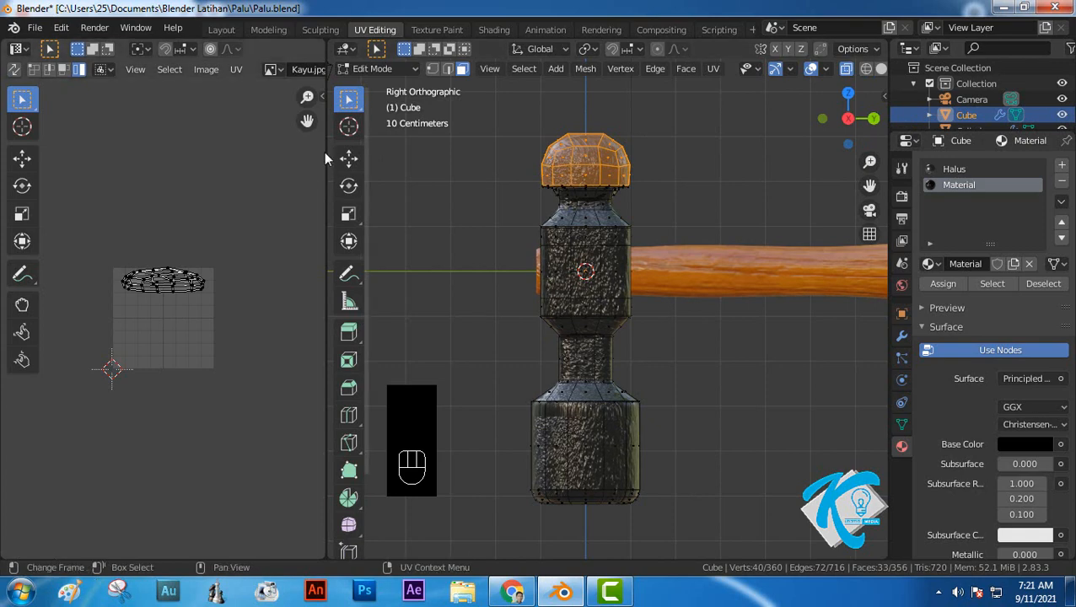
{"action": "mouse_move", "coordinate": [327, 150]}
{"action": "left_mouse_down"}
{"action": "mouse_move", "coordinate": [217, 162]}
{"action": "mouse_move", "coordinate": [236, 165]}
{"action": "left_mouse_up"}
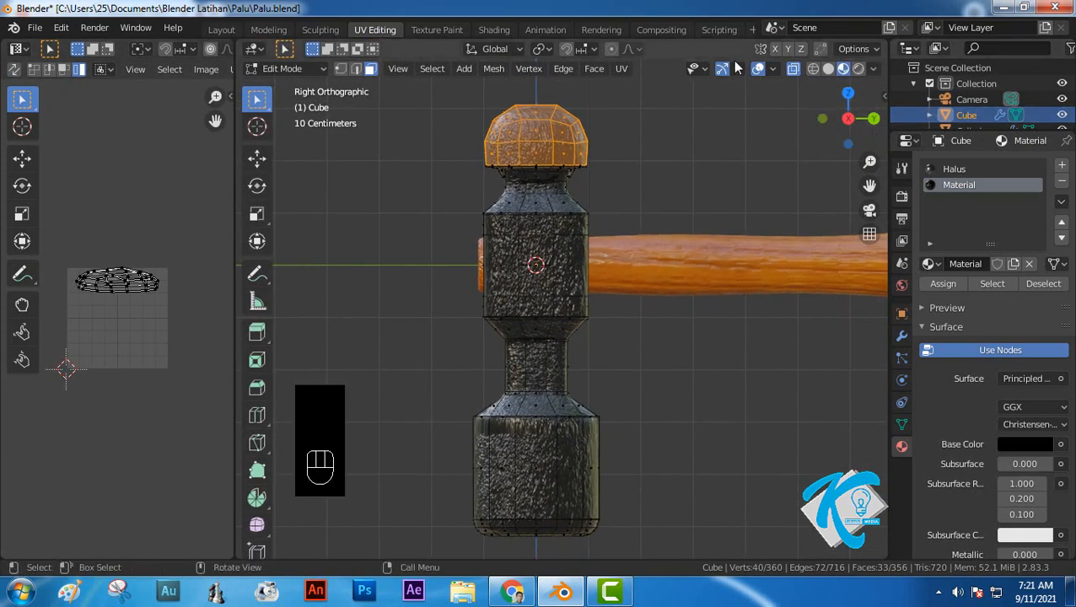
{"action": "left_click", "coordinate": [958, 171]}
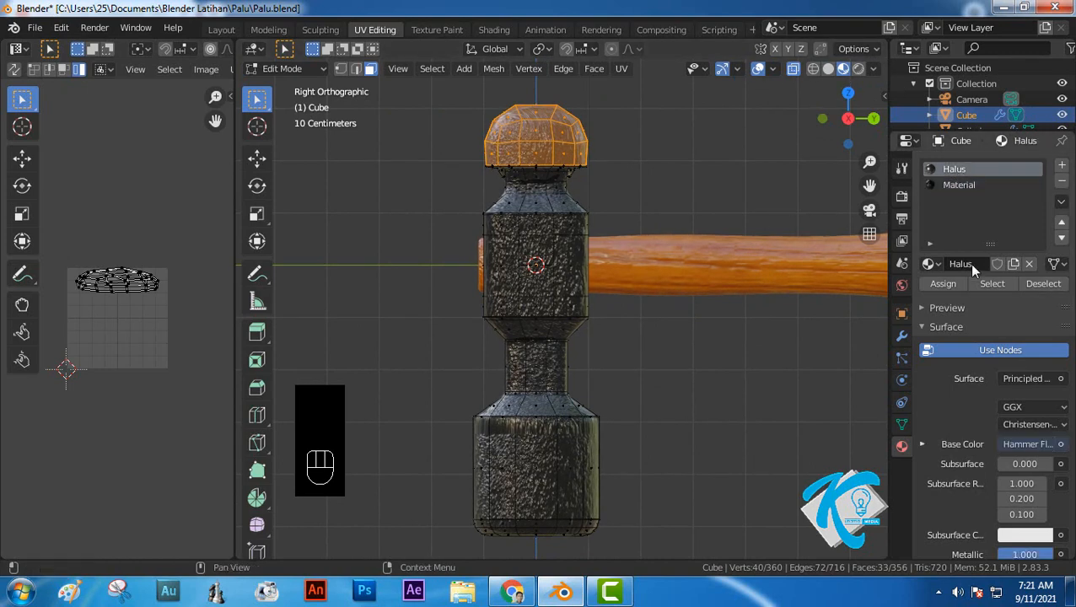
{"action": "left_click", "coordinate": [944, 284]}
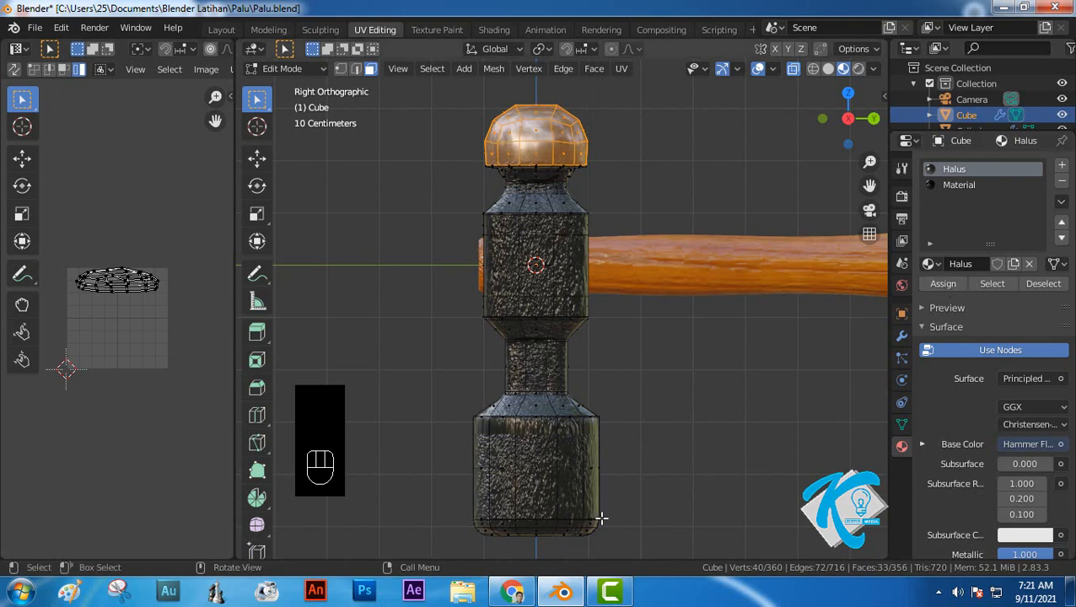
{"action": "left_click_drag", "start_coordinate": [635, 552], "coordinate": [409, 421]}
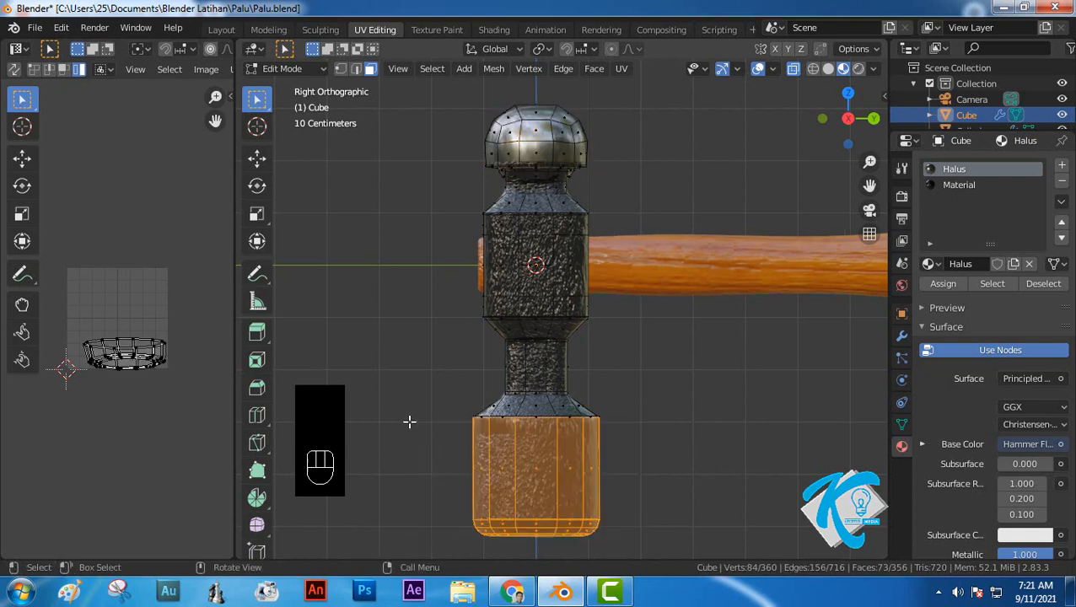
{"action": "left_click", "coordinate": [941, 285]}
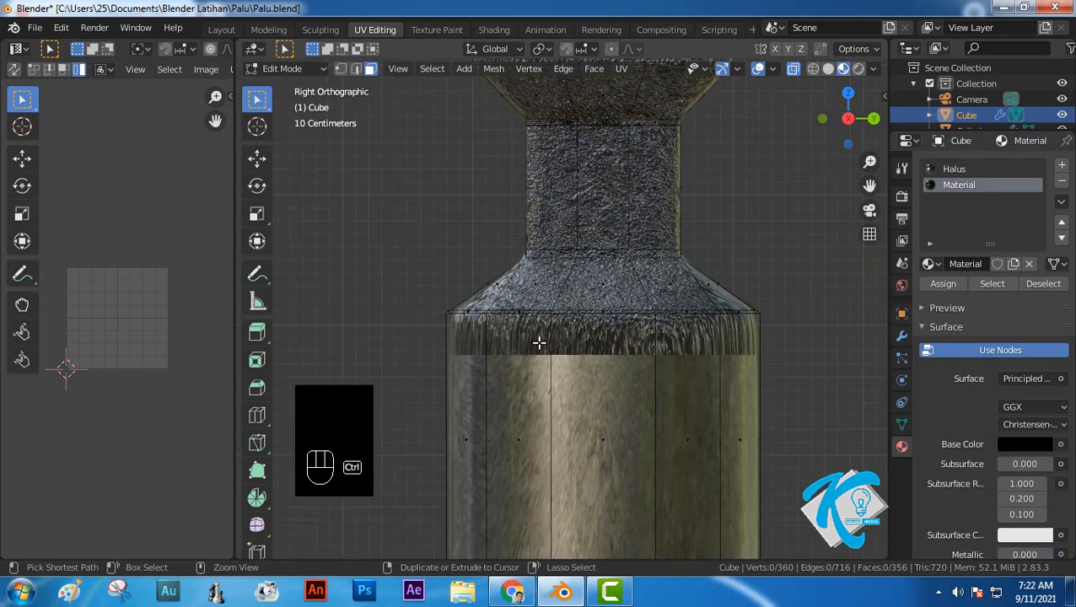
Add a loop cut along the upper rim of the lower cylinder to sharpen the boundary between the two materials
{"action": "key", "text": "ctrl+r"}
{"action": "left_click", "coordinate": [537, 339]}
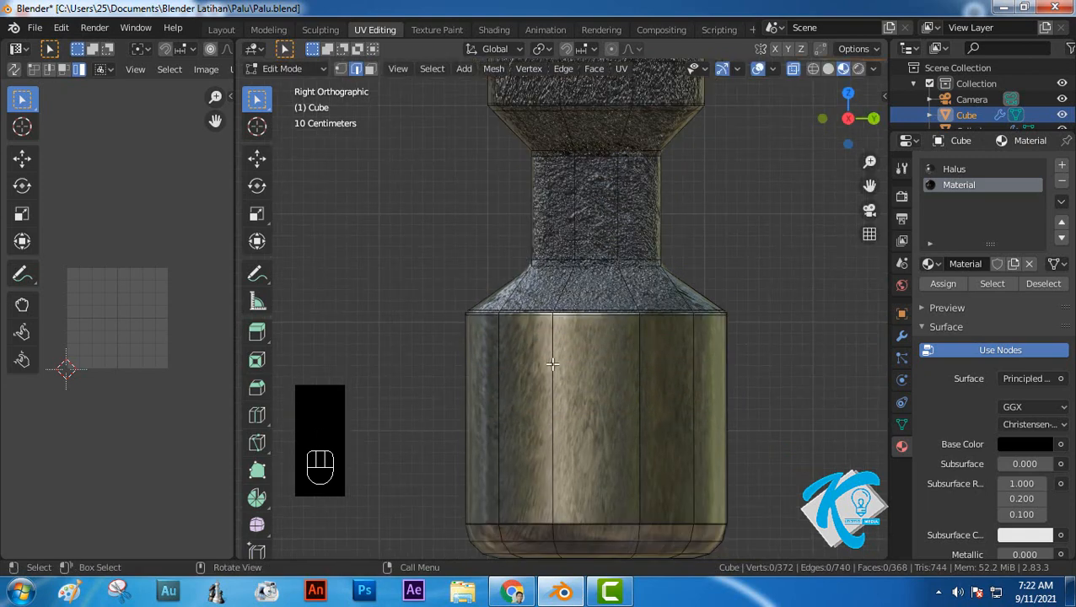
{"action": "scroll", "coordinate": [748, 552], "scroll_direction": "down", "scroll_amount": 1}
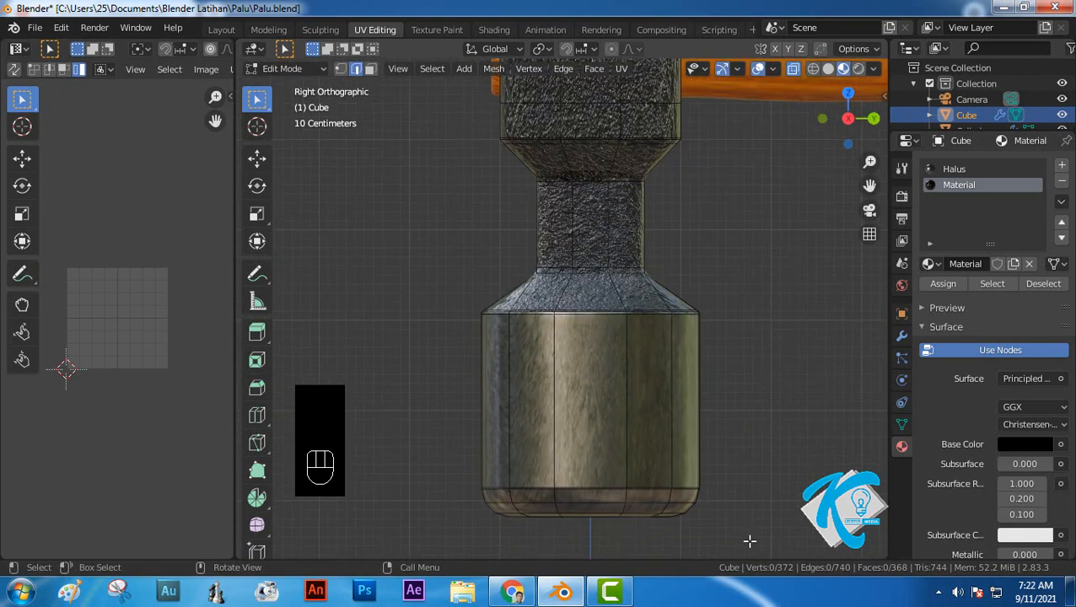
Select the whole lower cylinder and unwrap it with Project from View (Bounds) from an angled view
{"action": "left_click_drag", "start_coordinate": [748, 540], "coordinate": [403, 312]}
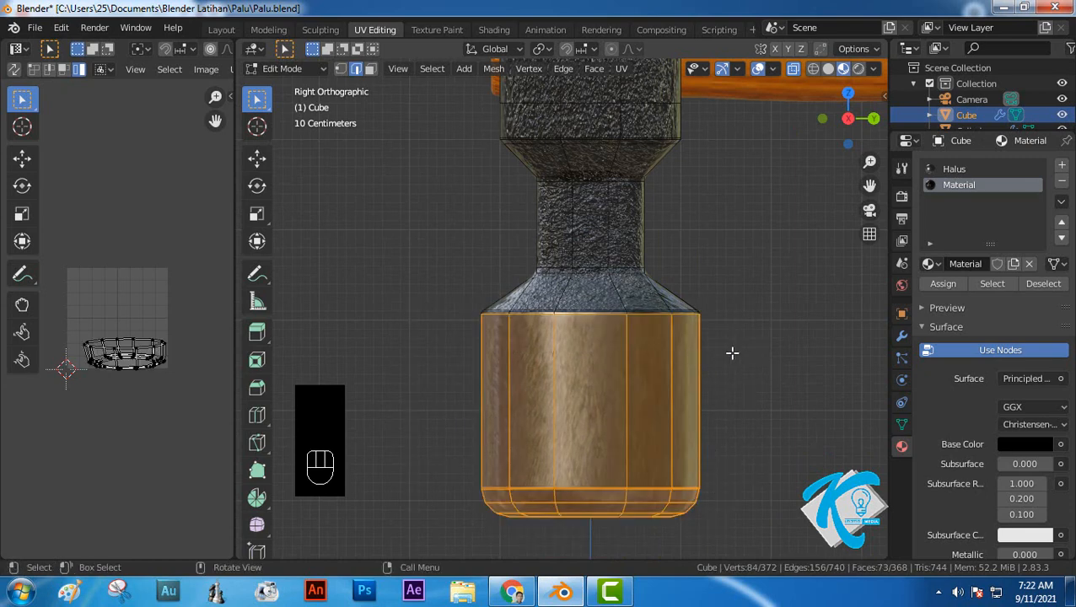
{"action": "scroll", "coordinate": [706, 340], "scroll_direction": "up", "scroll_amount": 3}
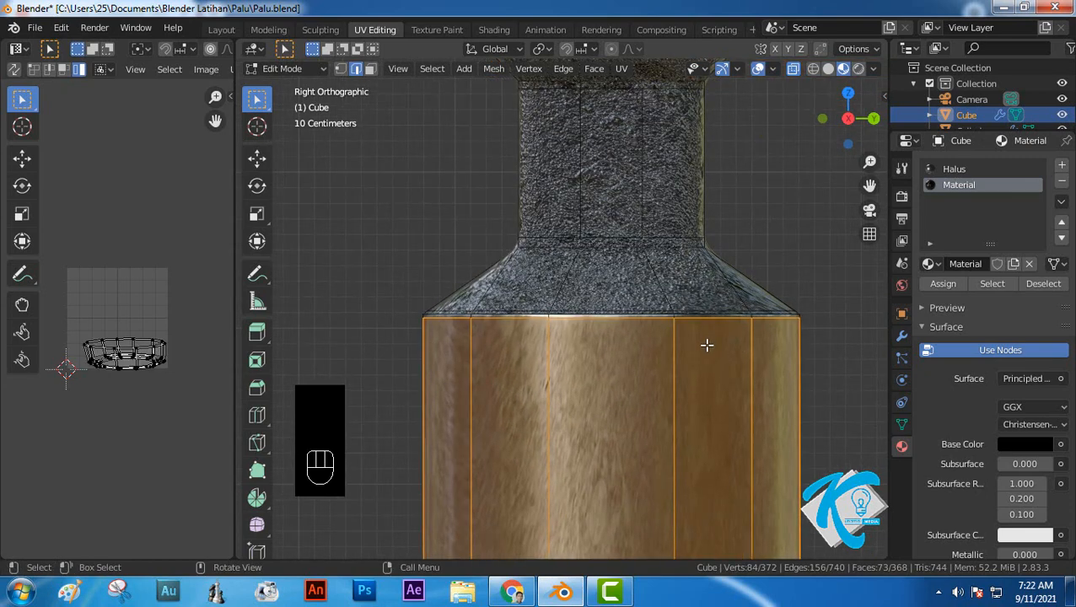
{"action": "scroll", "coordinate": [725, 262], "scroll_direction": "down", "scroll_amount": 5}
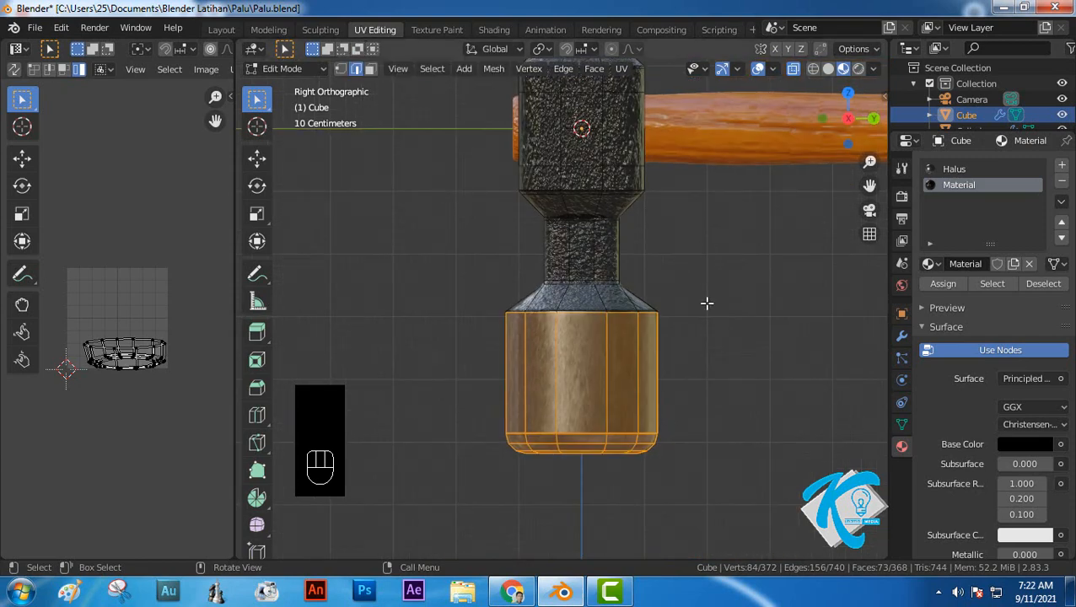
{"action": "middle_click_drag", "start_coordinate": [708, 303], "coordinate": [625, 335]}
{"action": "scroll", "coordinate": [632, 338], "scroll_direction": "up", "scroll_amount": 1}
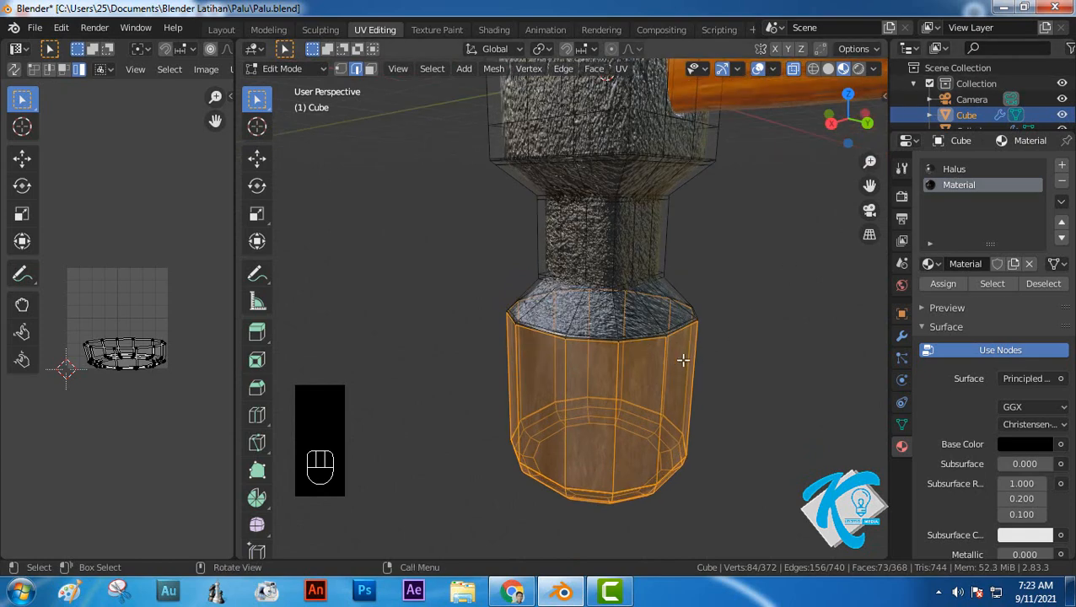
{"action": "key", "text": "u"}
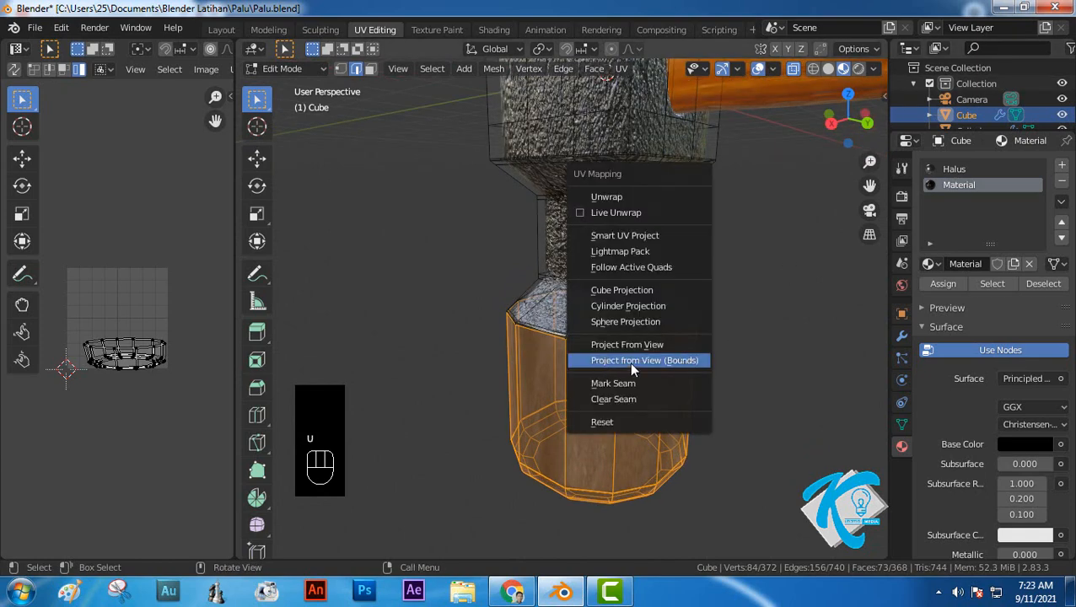
{"action": "left_click", "coordinate": [632, 364]}
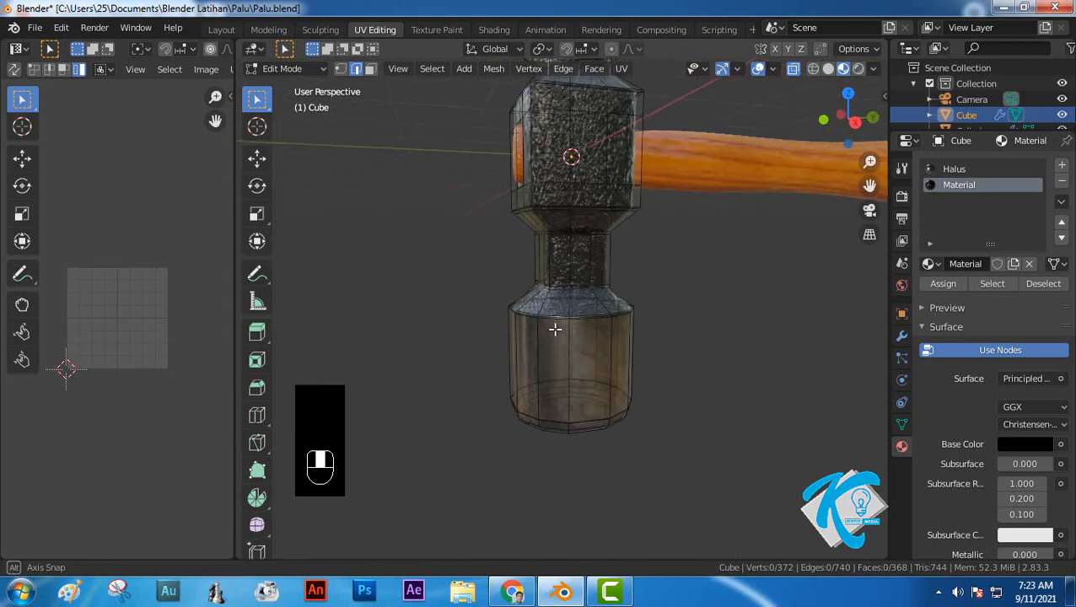
Turn off X-ray in the 3D viewport while in face selection, with the square middle block in view
{"action": "mouse_move", "coordinate": [555, 329]}
{"action": "middle_mouse_down"}
{"action": "mouse_move", "coordinate": [561, 319]}
{"action": "mouse_move", "coordinate": [553, 339]}
{"action": "middle_mouse_up"}
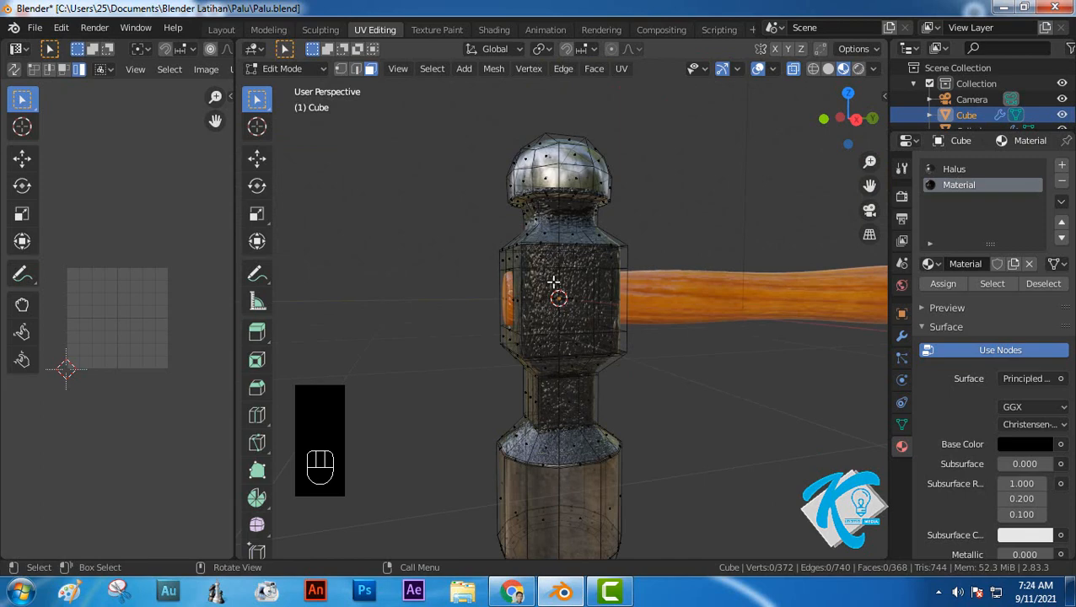
{"action": "left_click", "coordinate": [551, 280]}
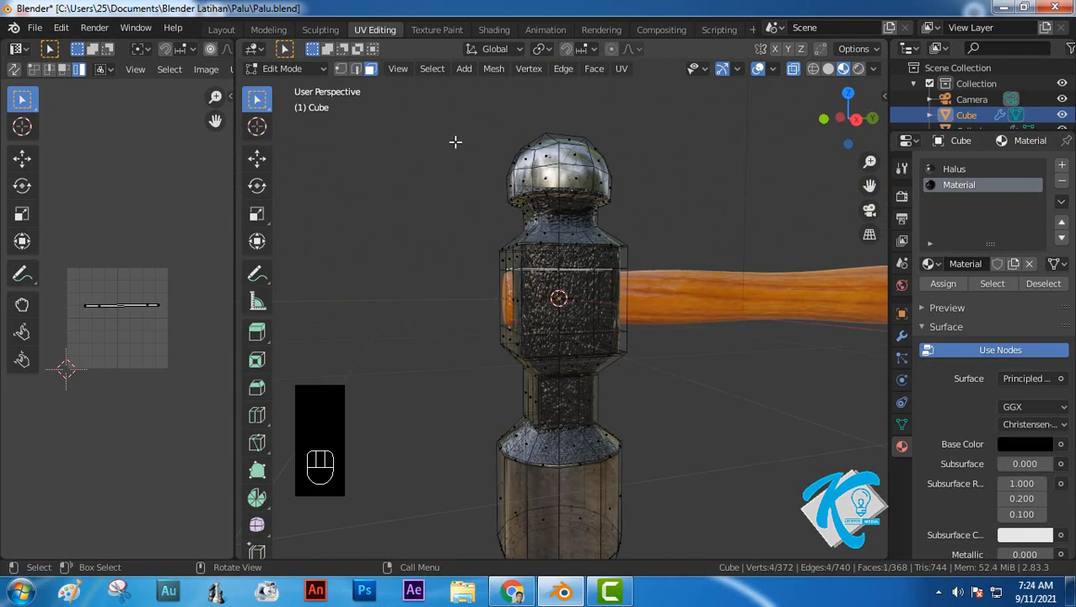
{"action": "left_click", "coordinate": [794, 73]}
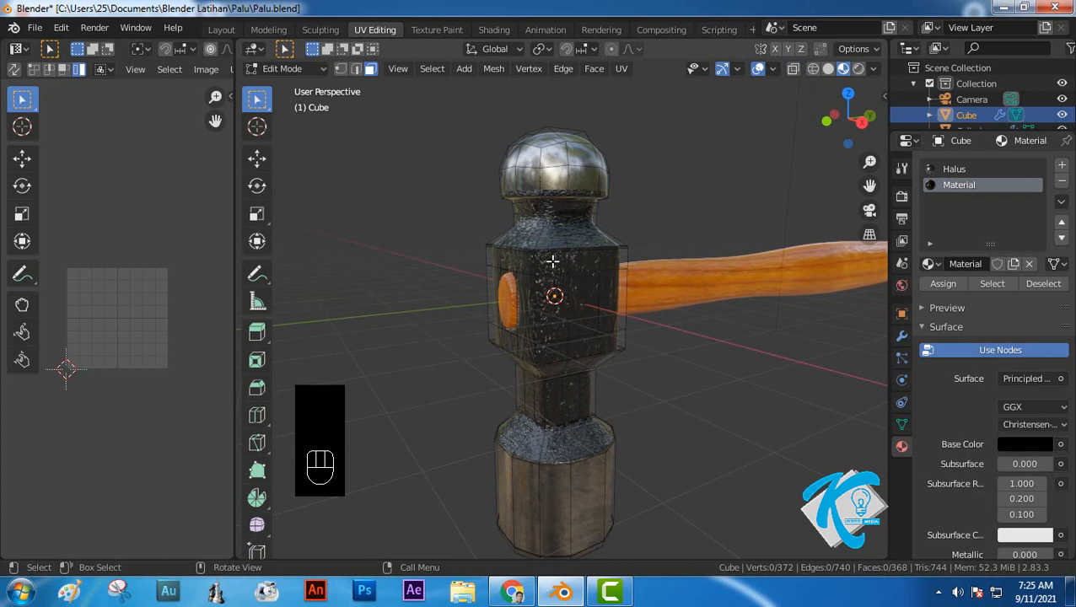
Select all nine faces on one side of the hammer head's square middle block and assign the Halus material to them
{"action": "left_click", "coordinate": [552, 262]}
{"action": "left_click", "coordinate": [600, 262], "text": "shift"}
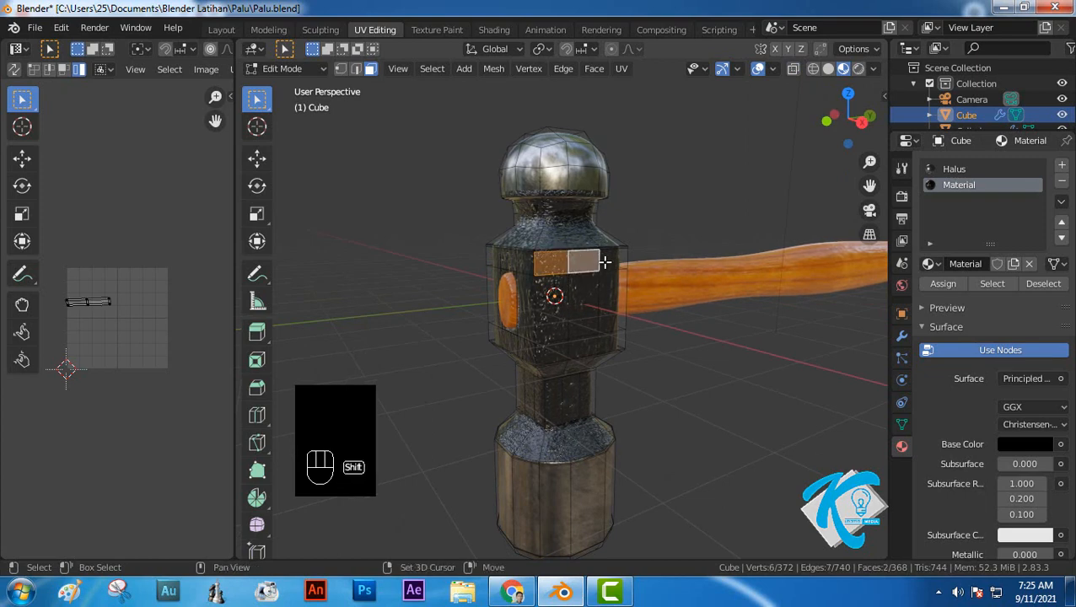
{"action": "left_click", "coordinate": [612, 259], "text": "shift"}
{"action": "left_click", "coordinate": [612, 299], "text": "shift"}
{"action": "left_click", "coordinate": [609, 340], "text": "shift"}
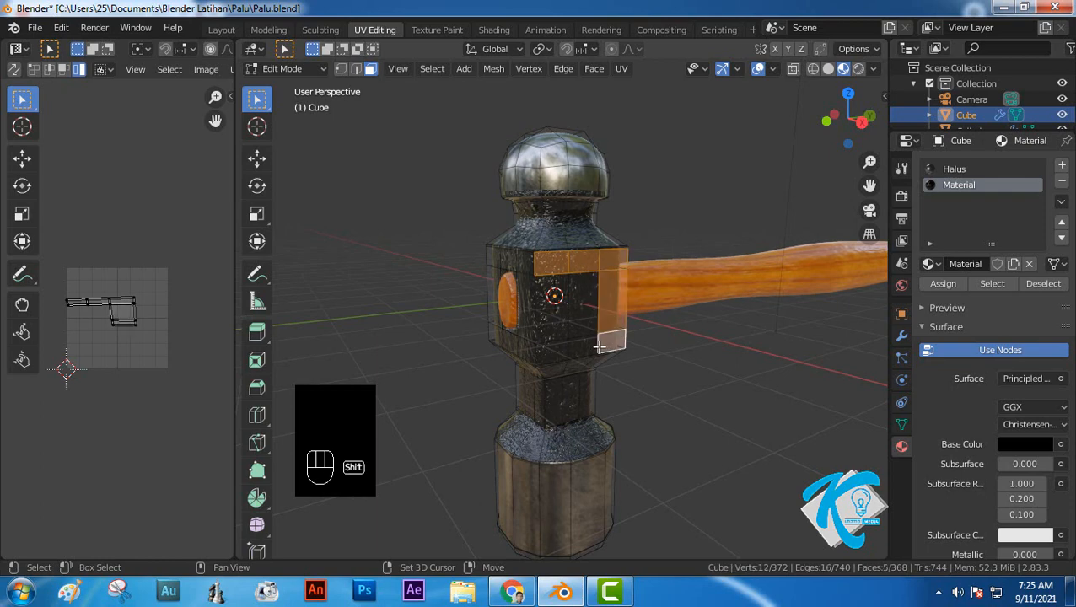
{"action": "left_click", "coordinate": [578, 344], "text": "shift"}
{"action": "left_click", "coordinate": [546, 354], "text": "shift"}
{"action": "left_click", "coordinate": [555, 325], "text": "shift"}
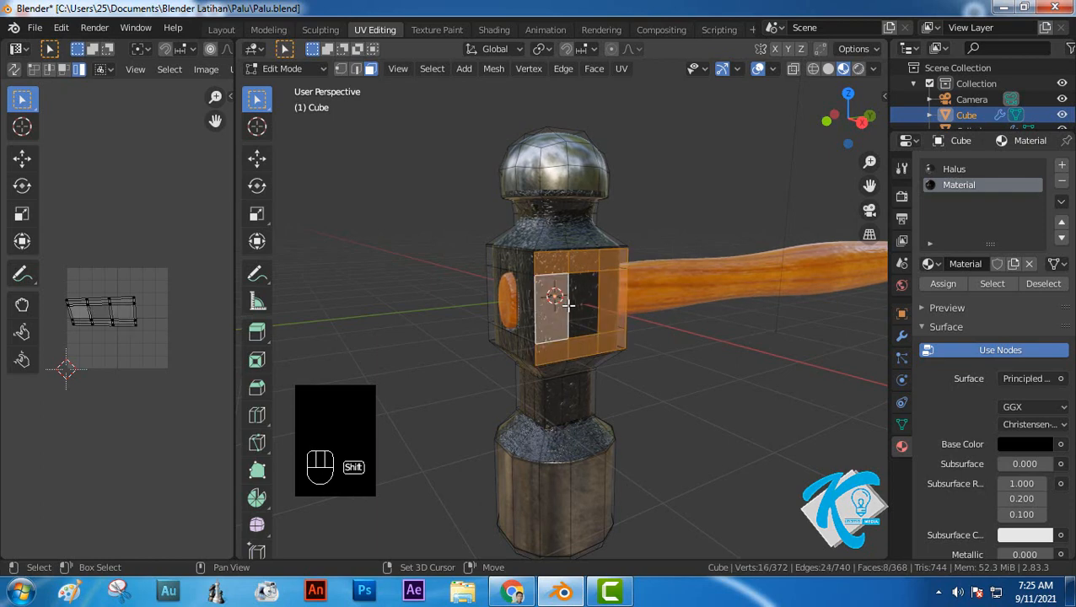
{"action": "left_click", "coordinate": [577, 305], "text": "shift"}
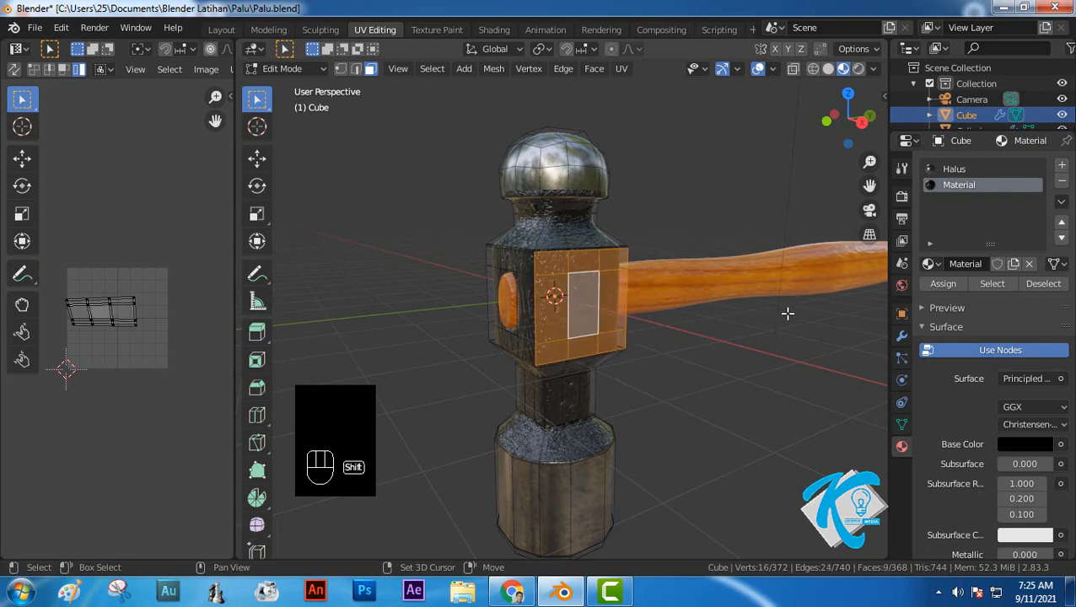
{"action": "left_click", "coordinate": [969, 168]}
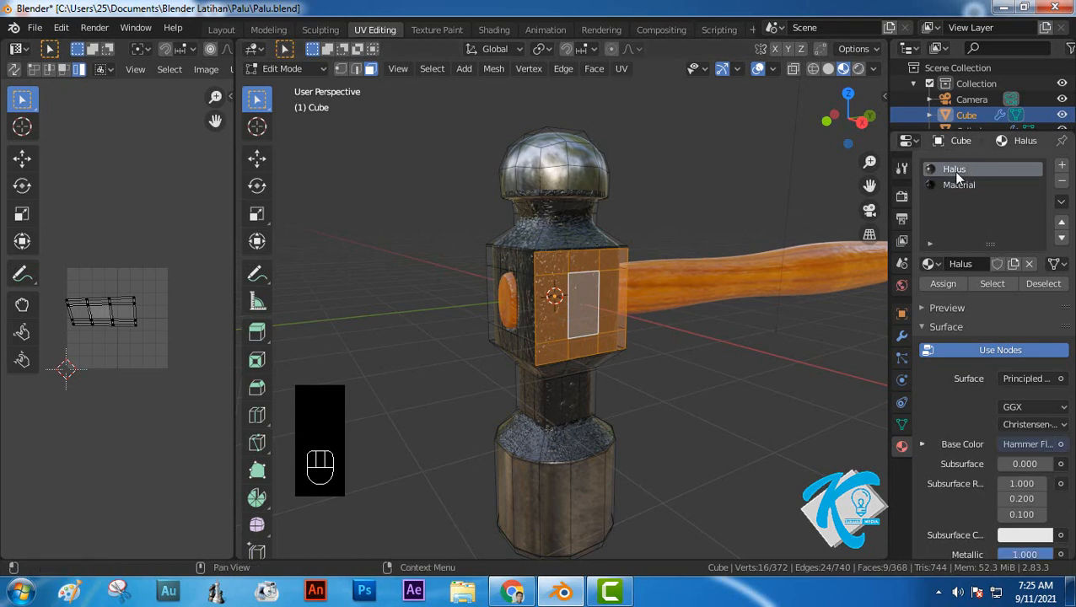
{"action": "left_click", "coordinate": [942, 285]}
Select all nine faces on the opposite side of the hammer head's square middle block and assign the Halus material to them
{"action": "middle_click_drag", "start_coordinate": [564, 334], "coordinate": [660, 309]}
{"action": "left_click", "coordinate": [499, 269], "text": "shift"}
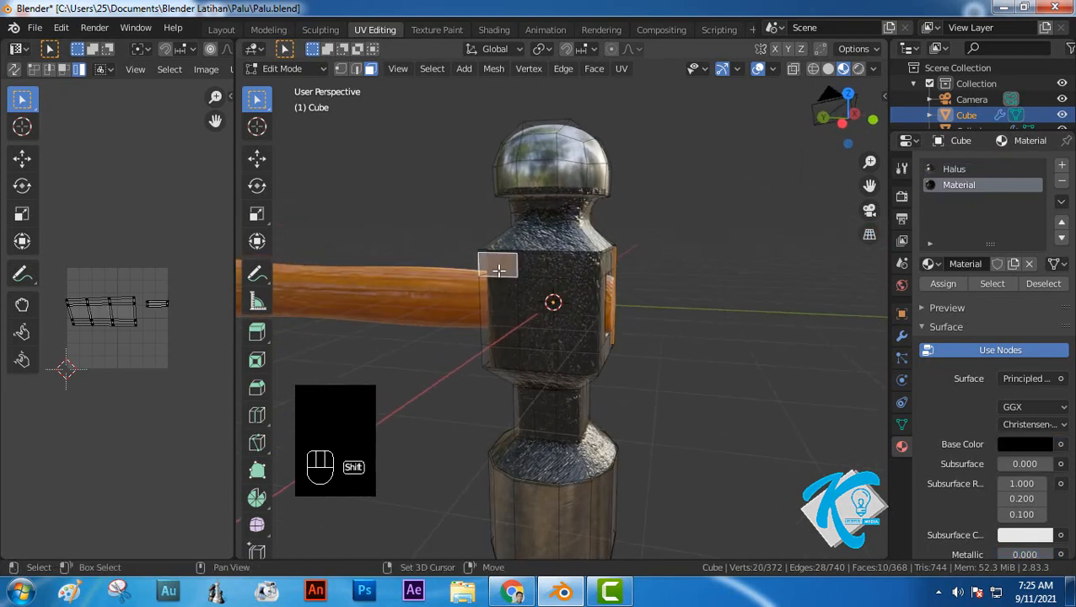
{"action": "left_click", "coordinate": [735, 274]}
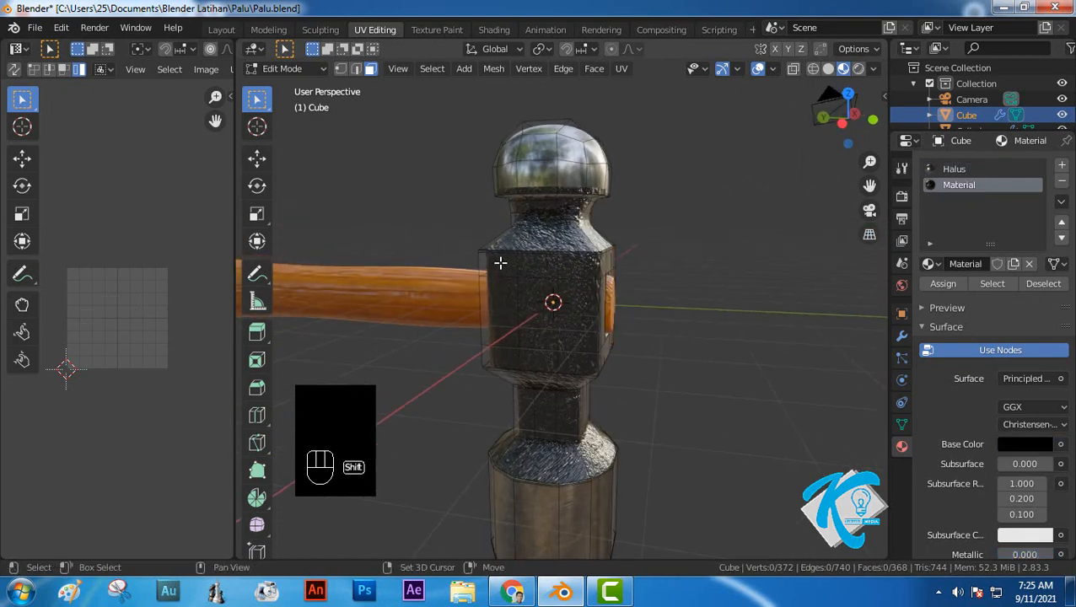
{"action": "left_click", "coordinate": [499, 263], "text": "shift"}
{"action": "left_click", "coordinate": [540, 267], "text": "shift"}
{"action": "left_click", "coordinate": [569, 268], "text": "shift"}
{"action": "left_click", "coordinate": [577, 351], "text": "shift"}
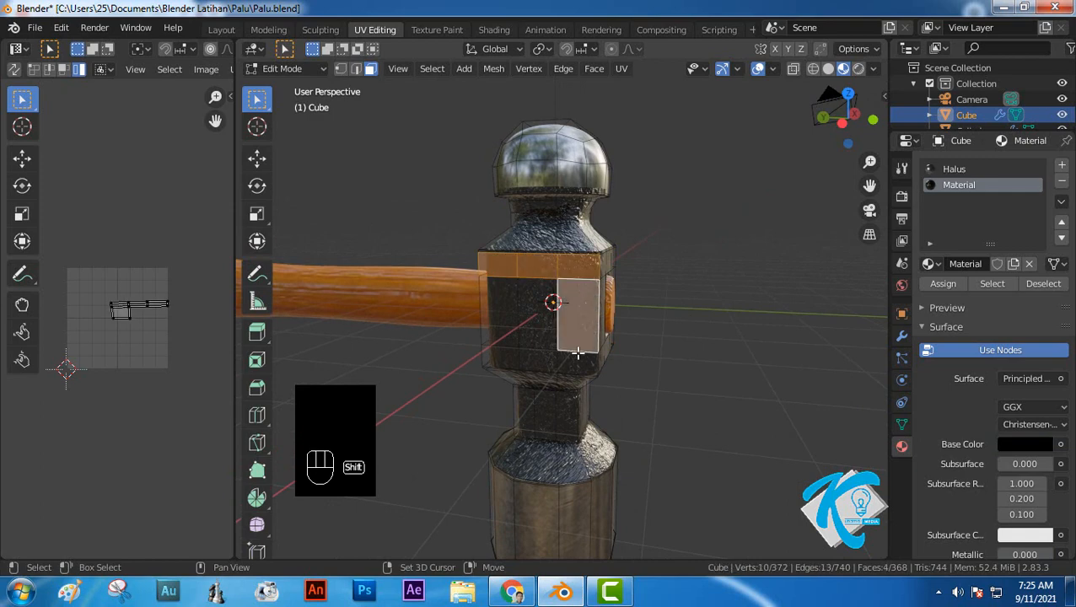
{"action": "left_click", "coordinate": [576, 364], "text": "shift"}
{"action": "left_click", "coordinate": [538, 362], "text": "shift"}
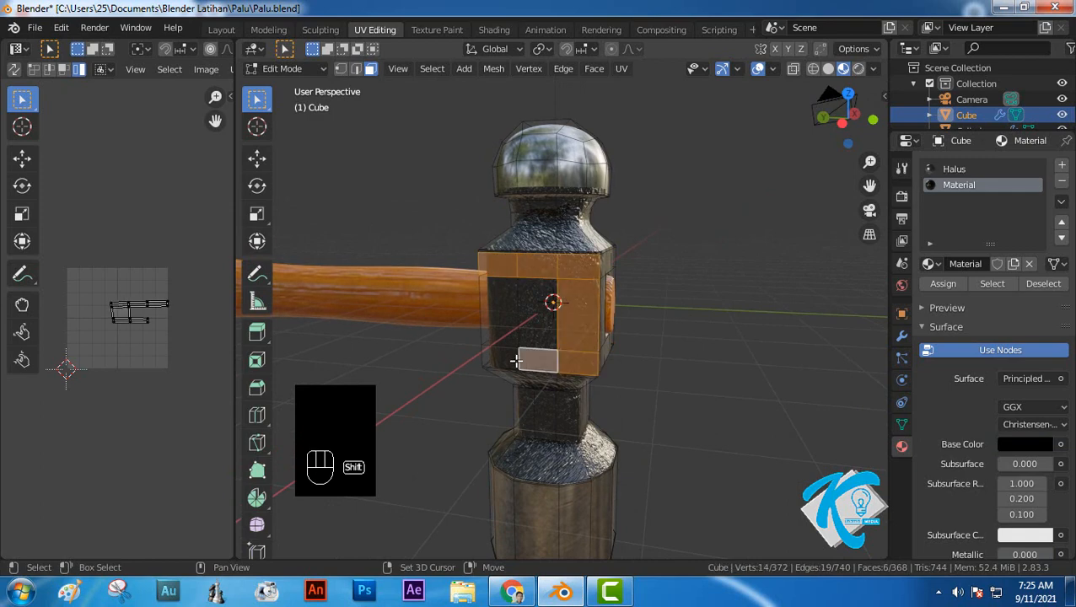
{"action": "left_click", "coordinate": [499, 358], "text": "shift"}
{"action": "left_click", "coordinate": [502, 314], "text": "shift"}
{"action": "left_click", "coordinate": [531, 310], "text": "shift"}
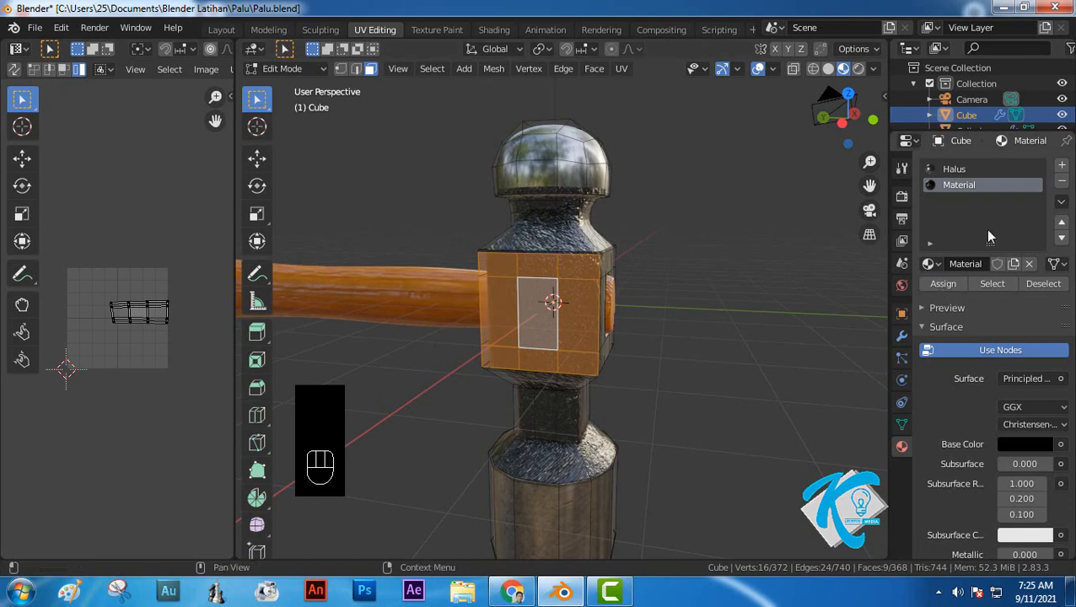
{"action": "left_click", "coordinate": [963, 170]}
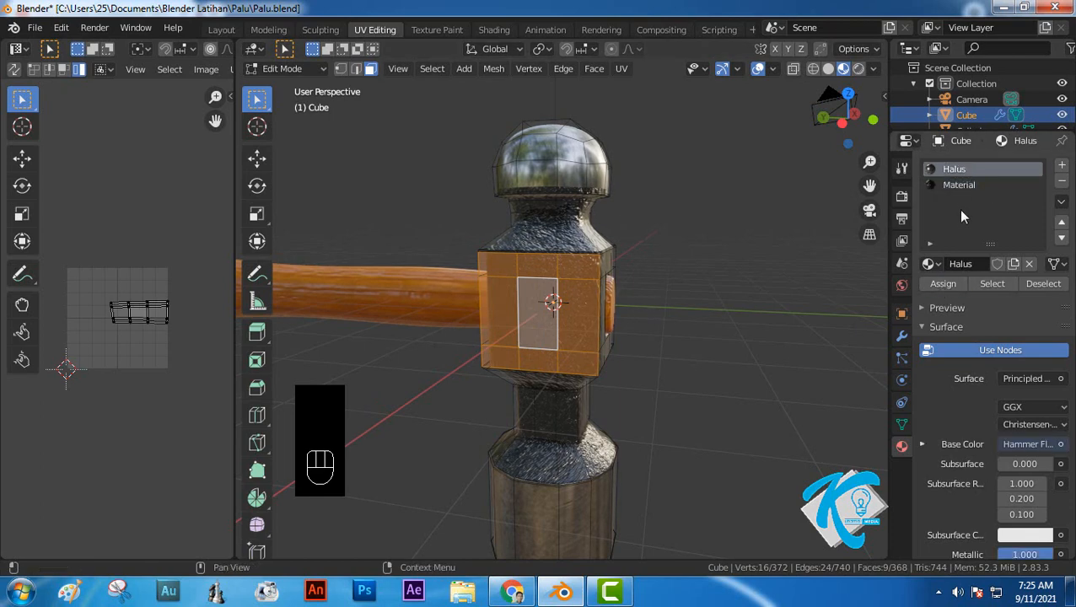
{"action": "left_click", "coordinate": [943, 282]}
{"action": "left_click", "coordinate": [753, 291]}
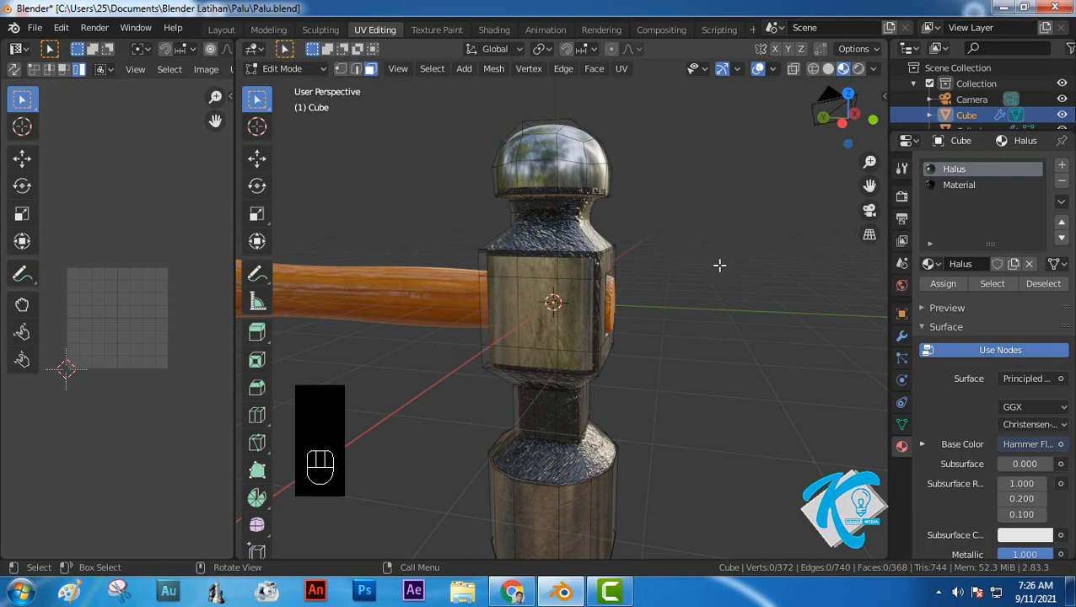
{"action": "middle_click_drag", "start_coordinate": [719, 265], "coordinate": [523, 220]}
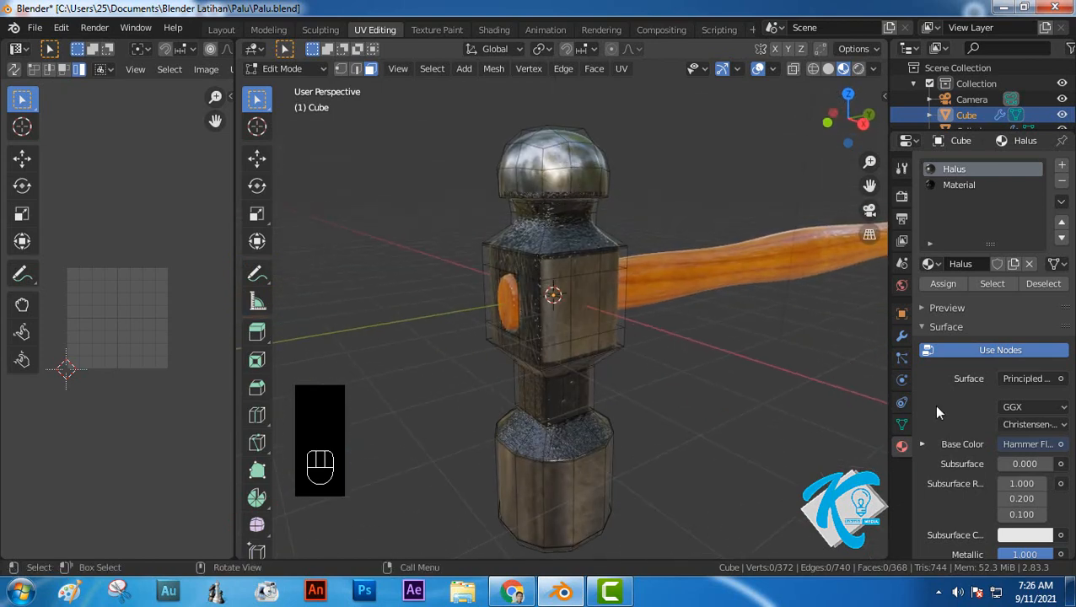
Switch to the Shading workspace, enlarge the node editor and place the Hammer Floor.jpg image node clear of the Principled BSDF
{"action": "left_click", "coordinate": [493, 30]}
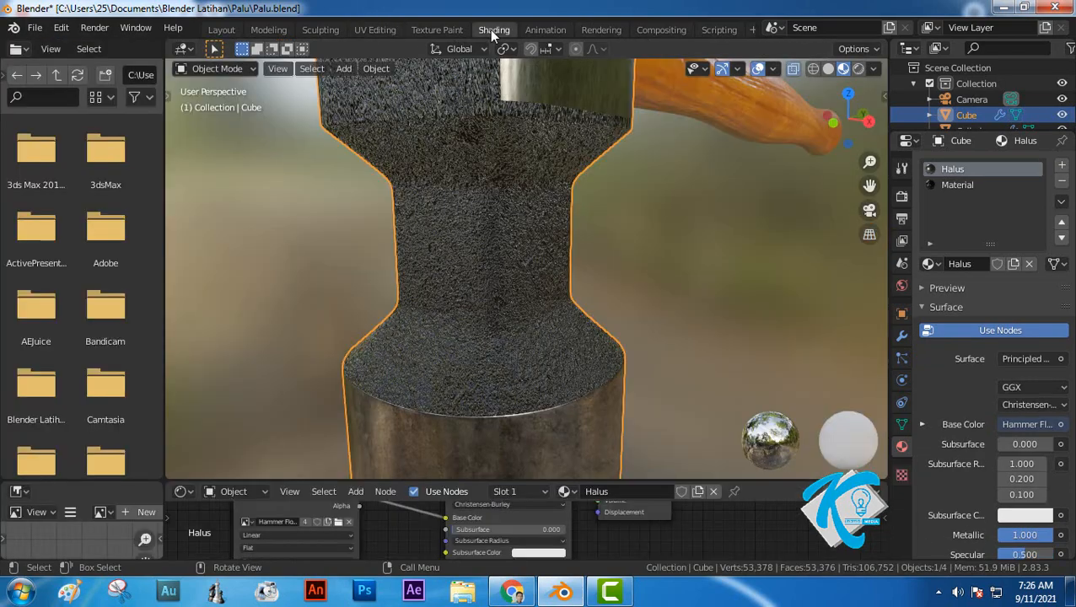
{"action": "scroll", "coordinate": [498, 210], "scroll_direction": "down", "scroll_amount": 4}
{"action": "scroll", "coordinate": [495, 213], "scroll_direction": "down", "scroll_amount": 3}
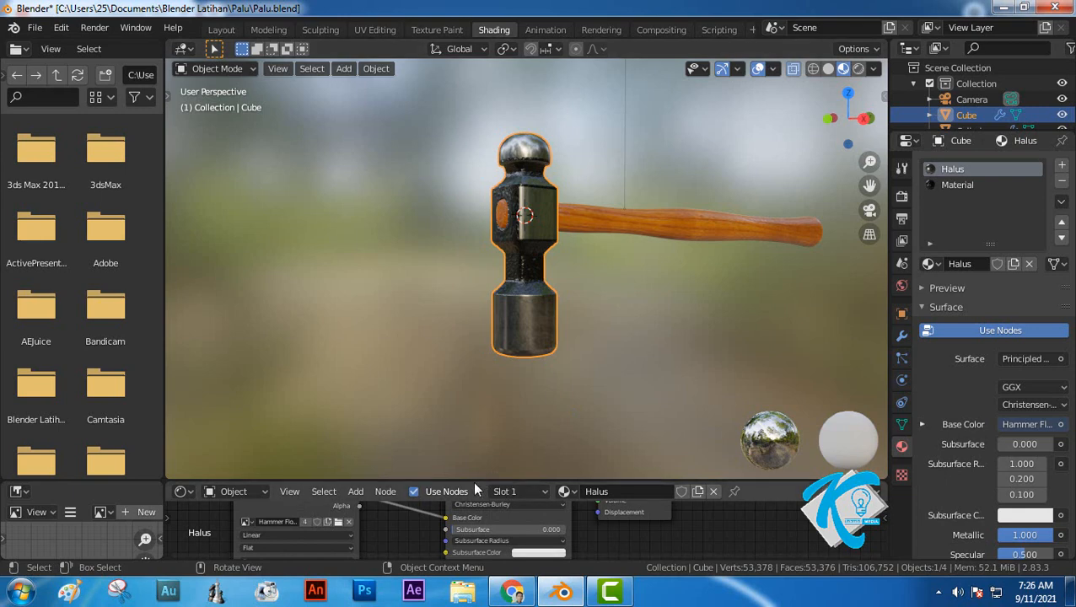
{"action": "left_click", "coordinate": [474, 476]}
{"action": "left_click_drag", "start_coordinate": [474, 479], "coordinate": [477, 283]}
{"action": "left_click_drag", "start_coordinate": [295, 384], "coordinate": [254, 327]}
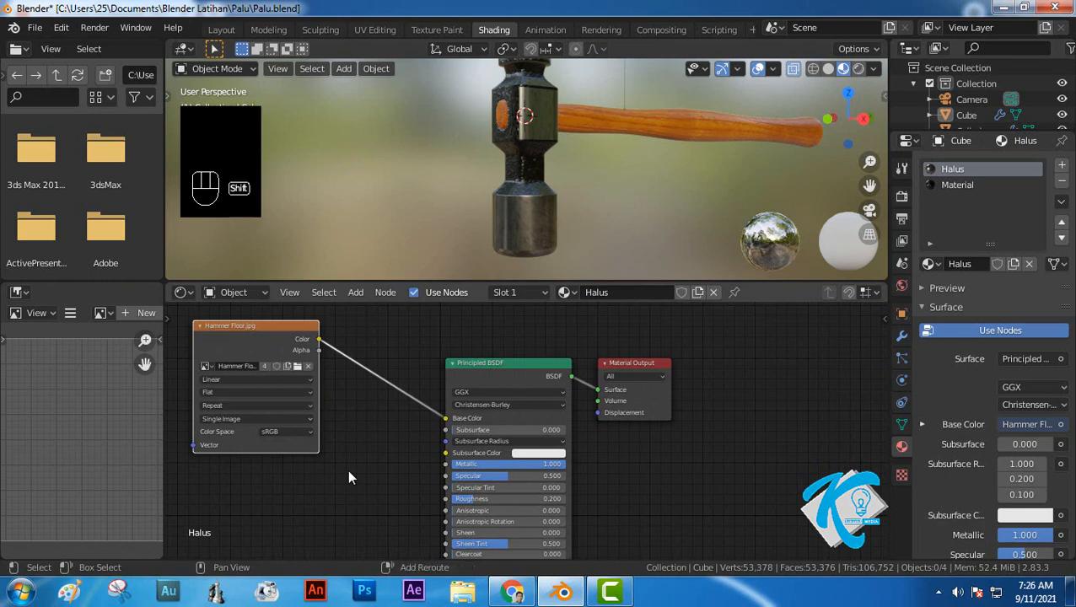
Add a MixRGB node to the Halus material, linking the Hammer Floor.jpg color into Color1 and the mix output into Base Color
{"action": "key", "text": "shift+a"}
{"action": "mouse_move", "coordinate": [350, 477]}
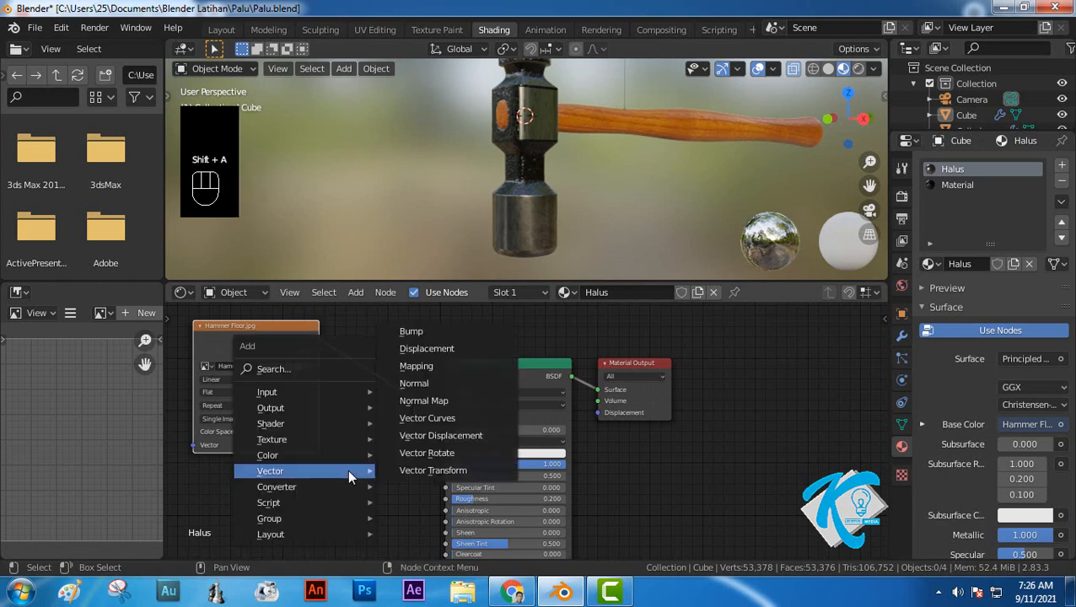
{"action": "left_click", "coordinate": [279, 367]}
{"action": "type", "text": "rgb"}
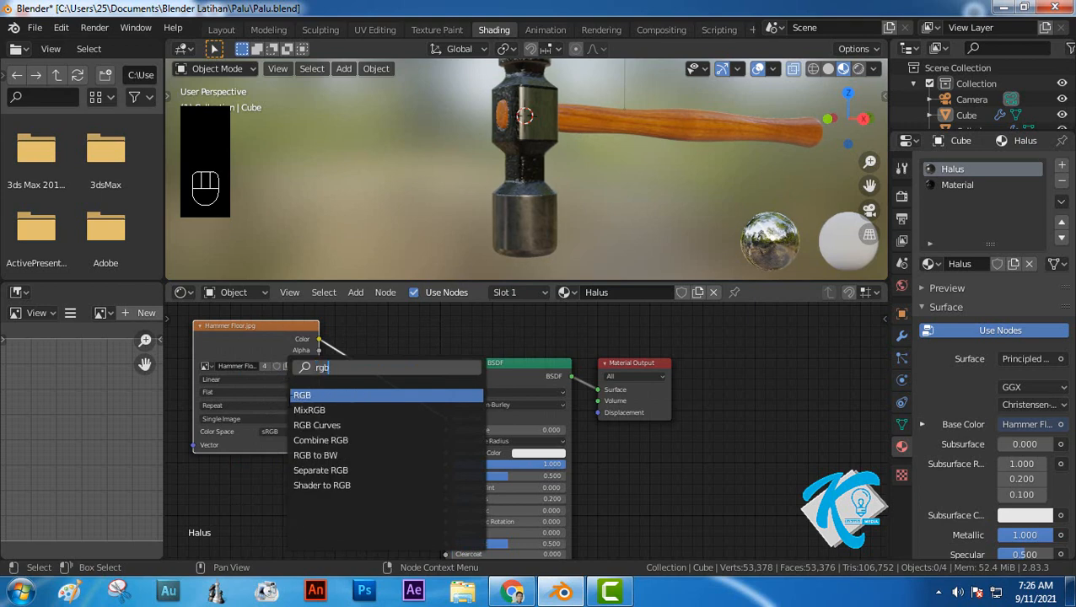
{"action": "key", "text": "Down"}
{"action": "key", "text": "Down"}
{"action": "key", "text": "Up"}
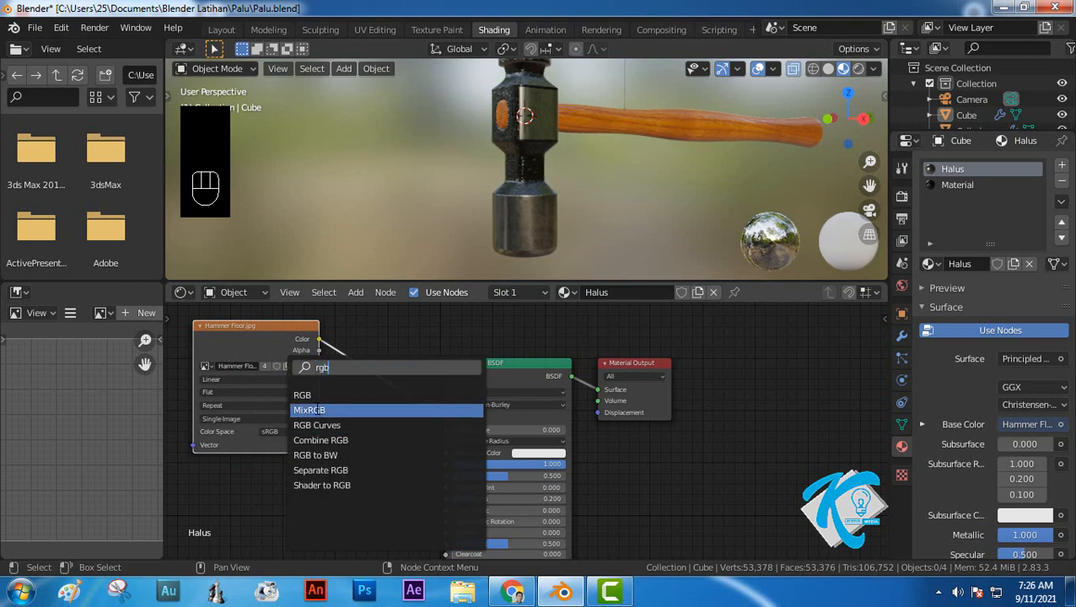
{"action": "key", "text": "Return"}
{"action": "left_click", "coordinate": [388, 476]}
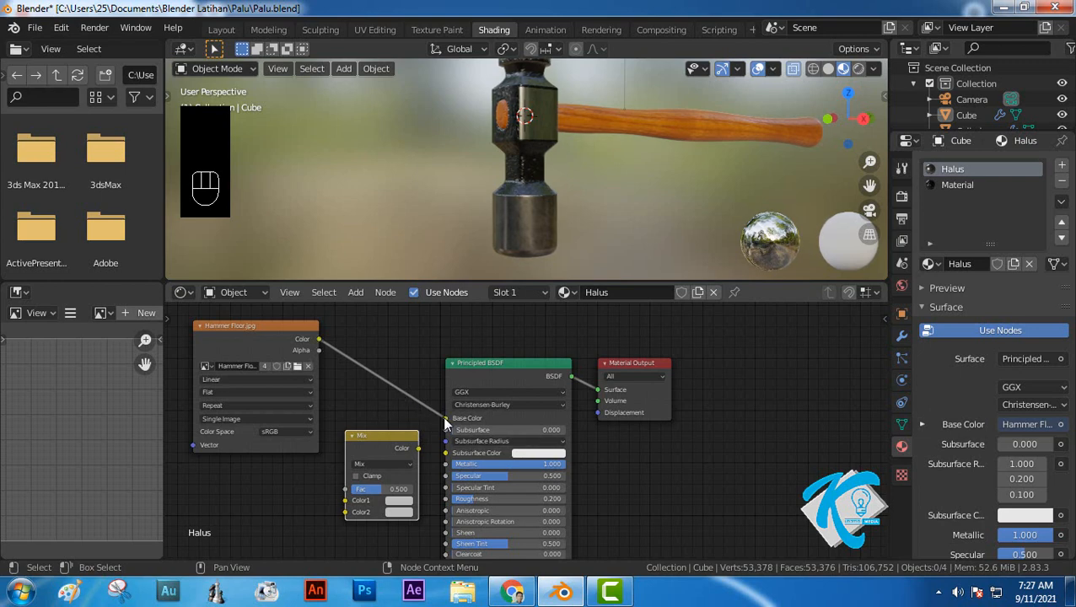
{"action": "left_click_drag", "start_coordinate": [445, 418], "coordinate": [345, 500]}
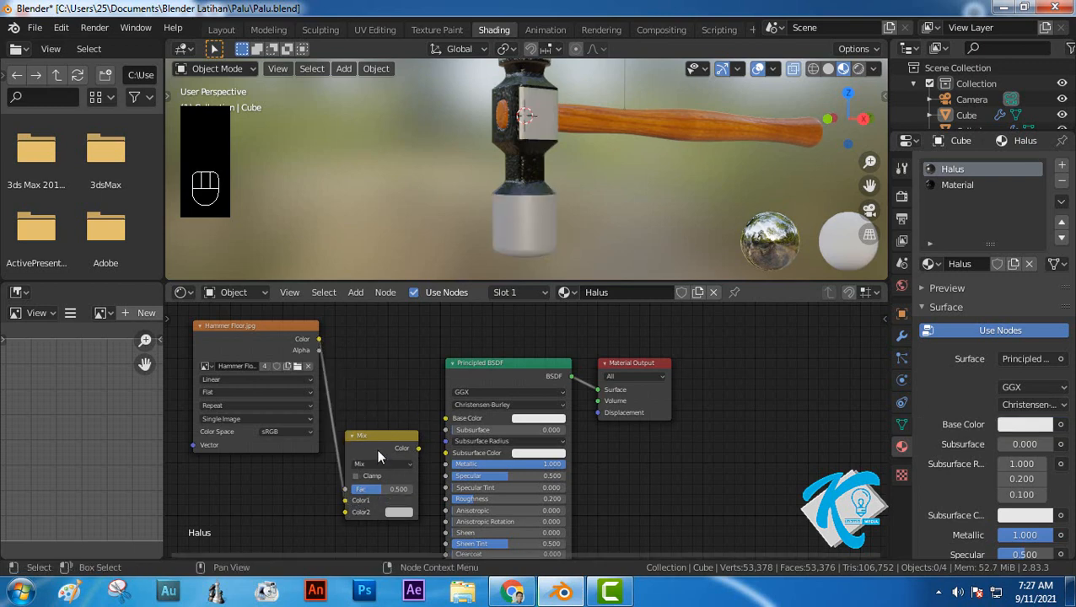
{"action": "left_click_drag", "start_coordinate": [378, 430], "coordinate": [445, 422]}
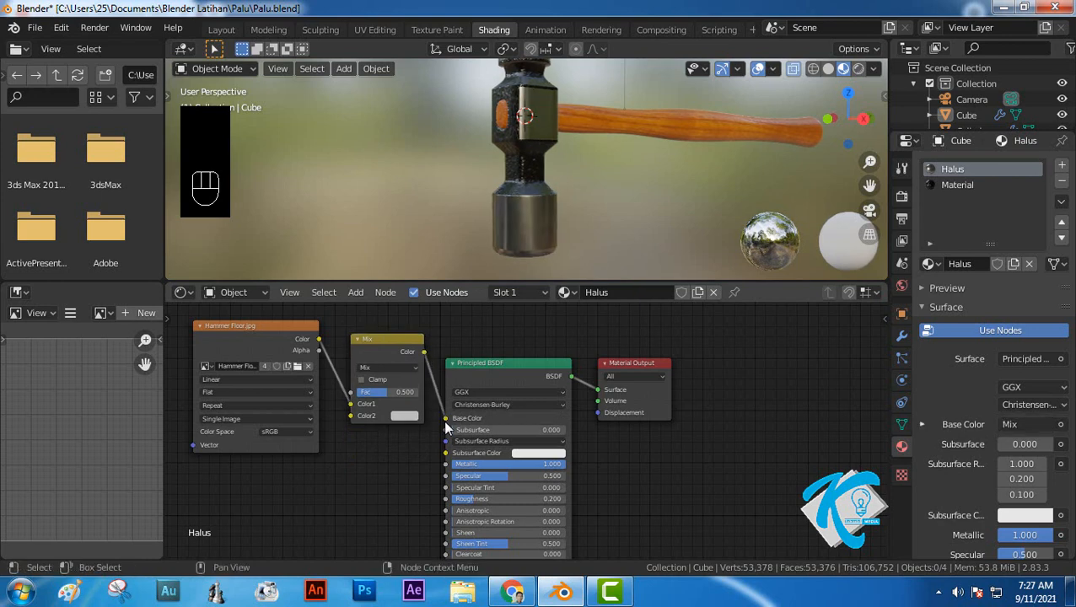
Set the Mix node's Color2 to a very pale blue with hue 0.594, saturation 0.072 and value 0.986
{"action": "left_click", "coordinate": [404, 423]}
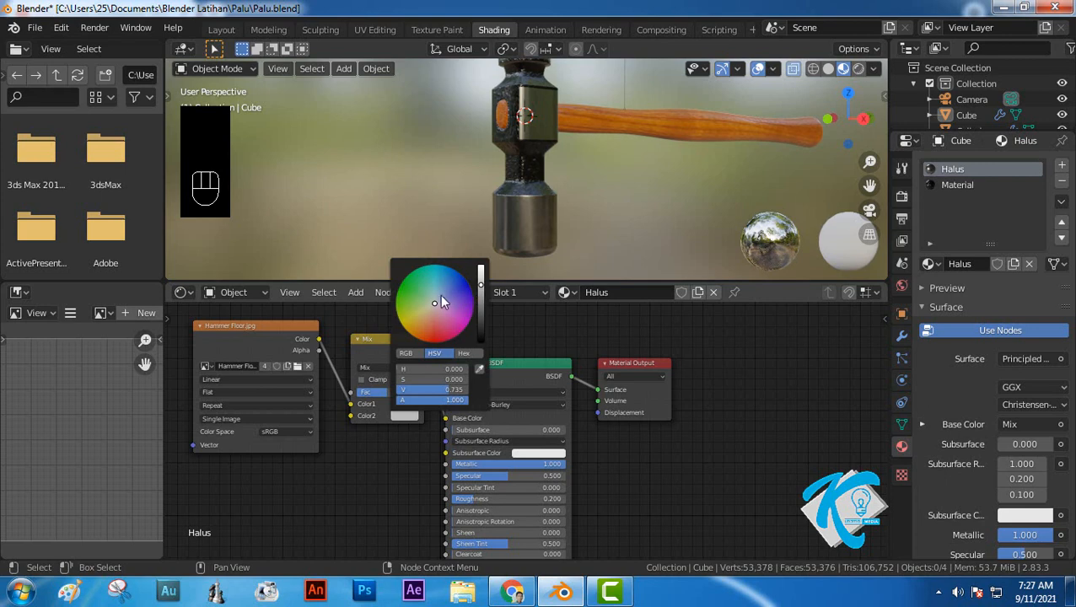
{"action": "left_click_drag", "start_coordinate": [435, 310], "coordinate": [481, 267]}
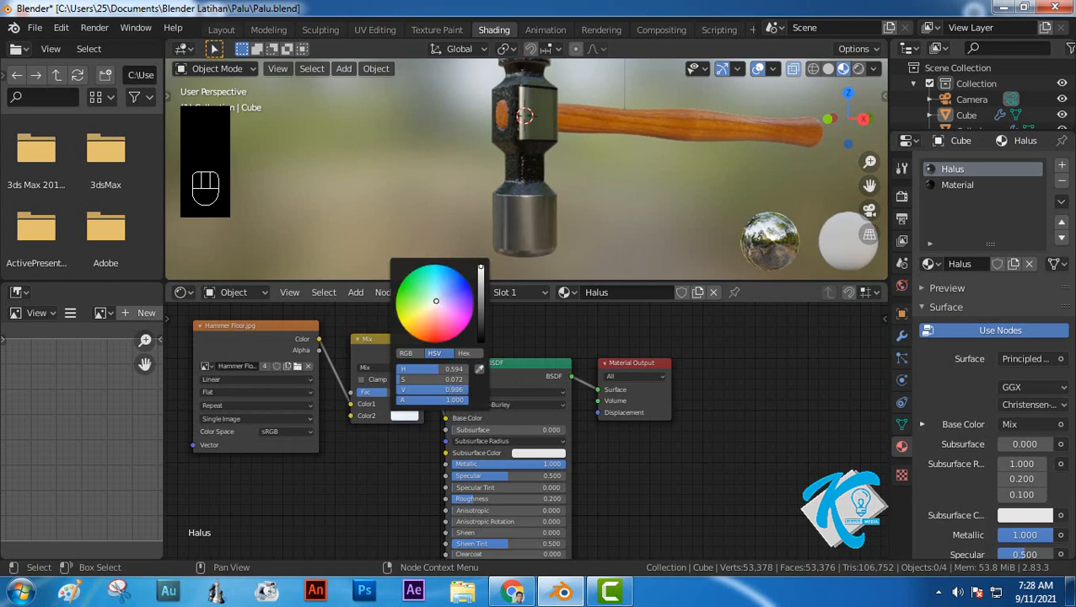
{"action": "middle_click_drag", "start_coordinate": [540, 215], "coordinate": [591, 223]}
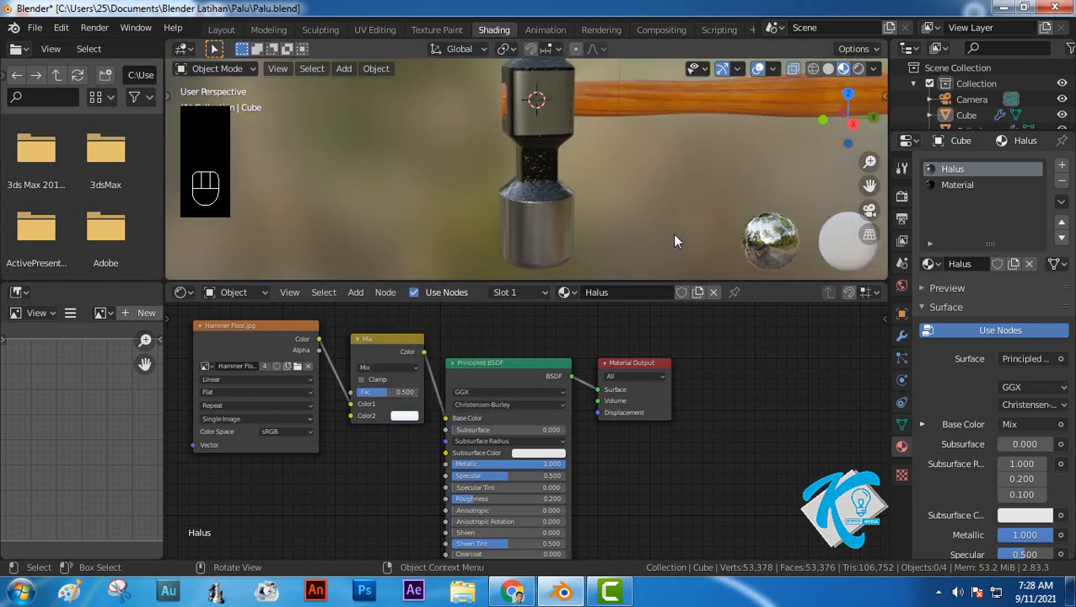
{"action": "middle_click_drag", "start_coordinate": [674, 241], "coordinate": [571, 168]}
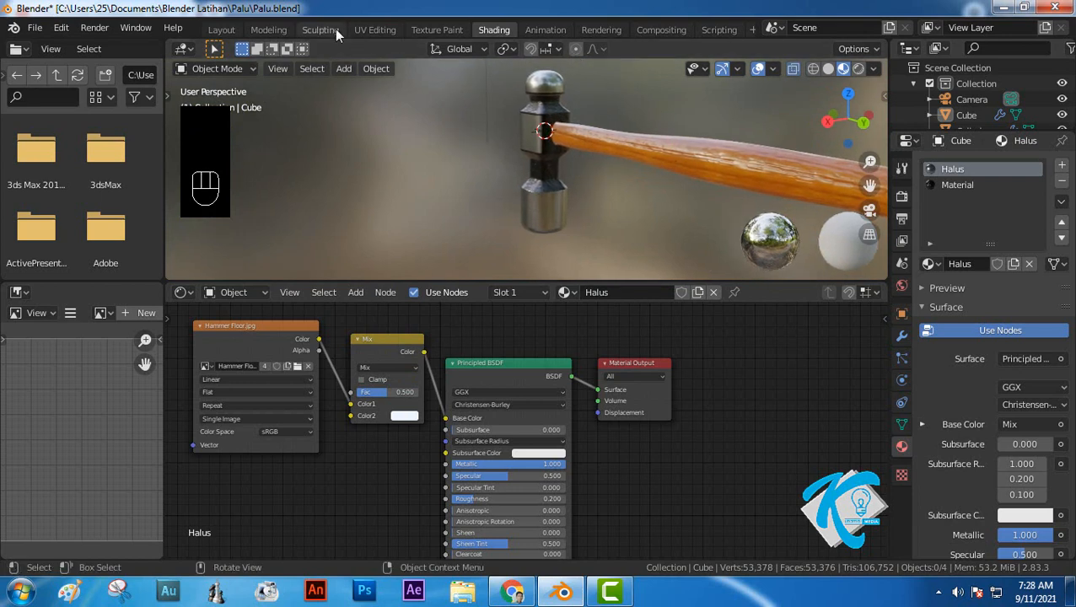
Switch to the Layout workspace and show the hammer from the side in Rendered viewport shading
{"action": "left_click", "coordinate": [221, 29]}
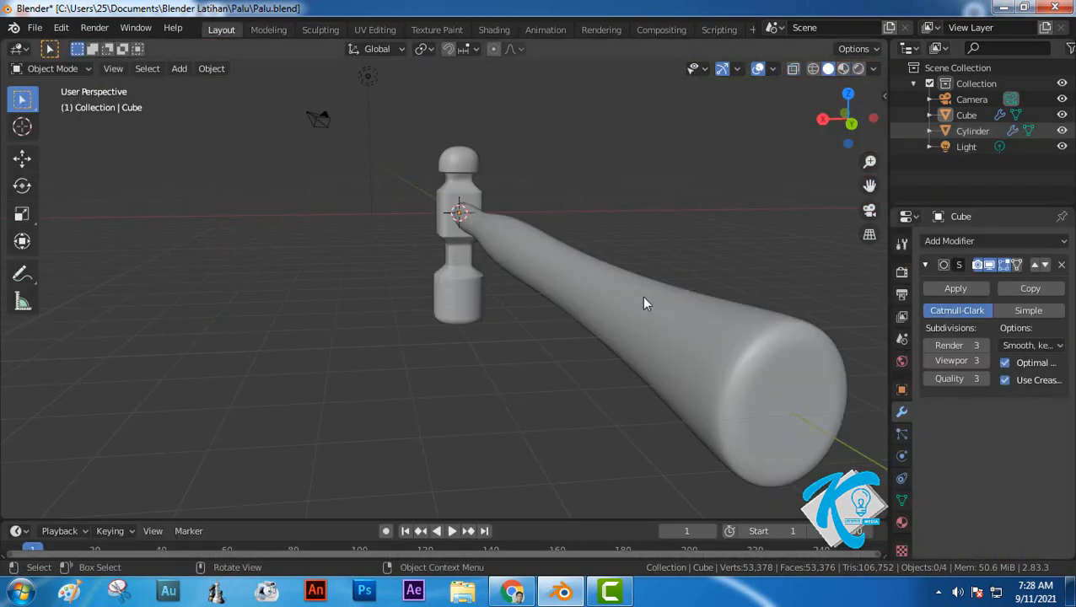
{"action": "left_click", "coordinate": [858, 69]}
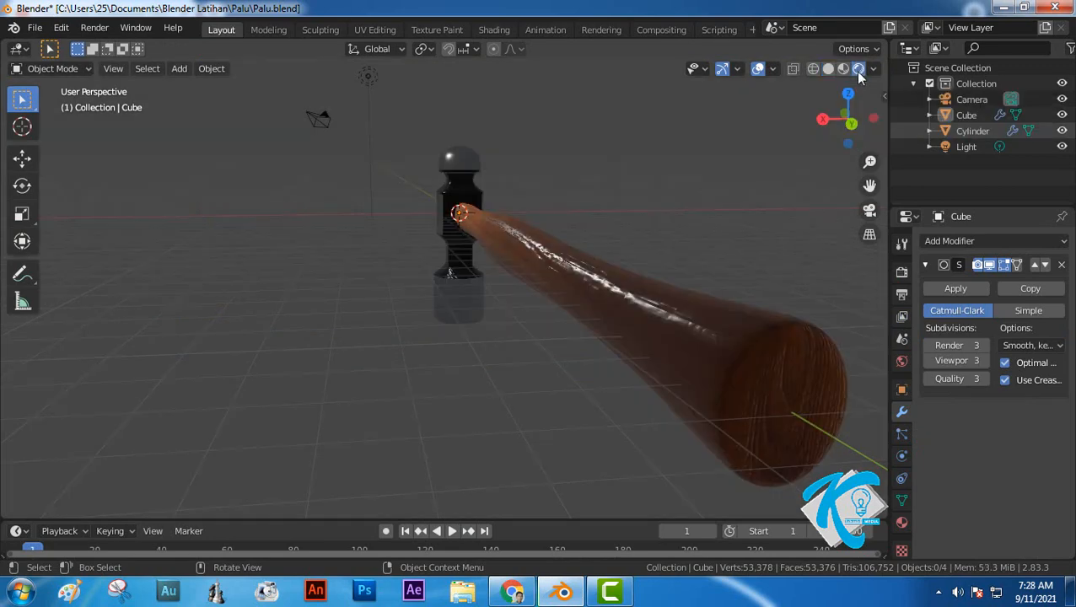
{"action": "middle_click_drag", "start_coordinate": [572, 344], "coordinate": [322, 373]}
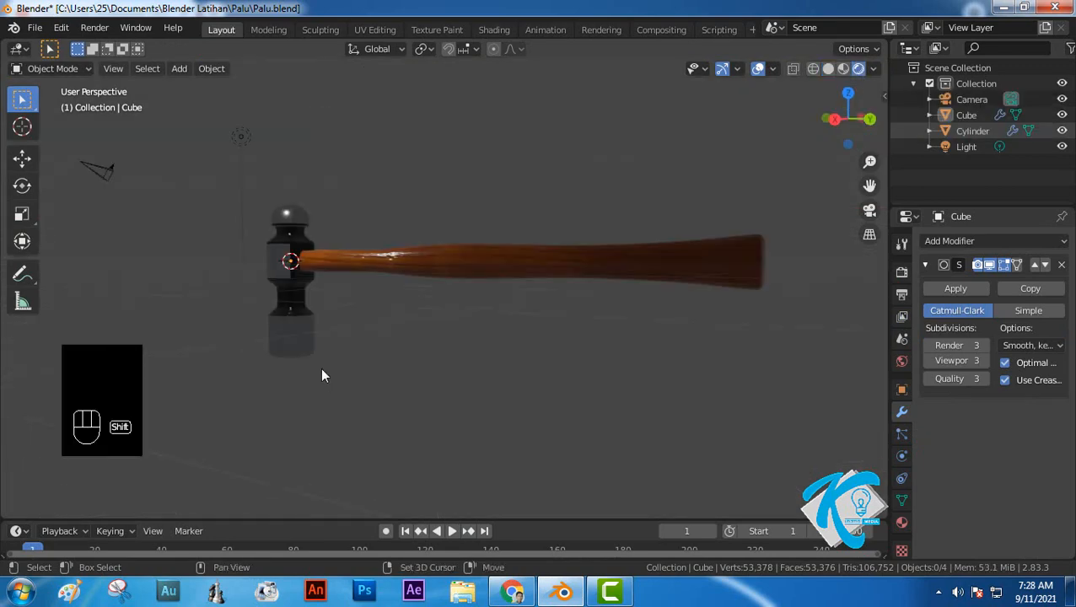
Add a plane mesh at the origin with a size of 100 m
{"action": "key", "text": "shift+a"}
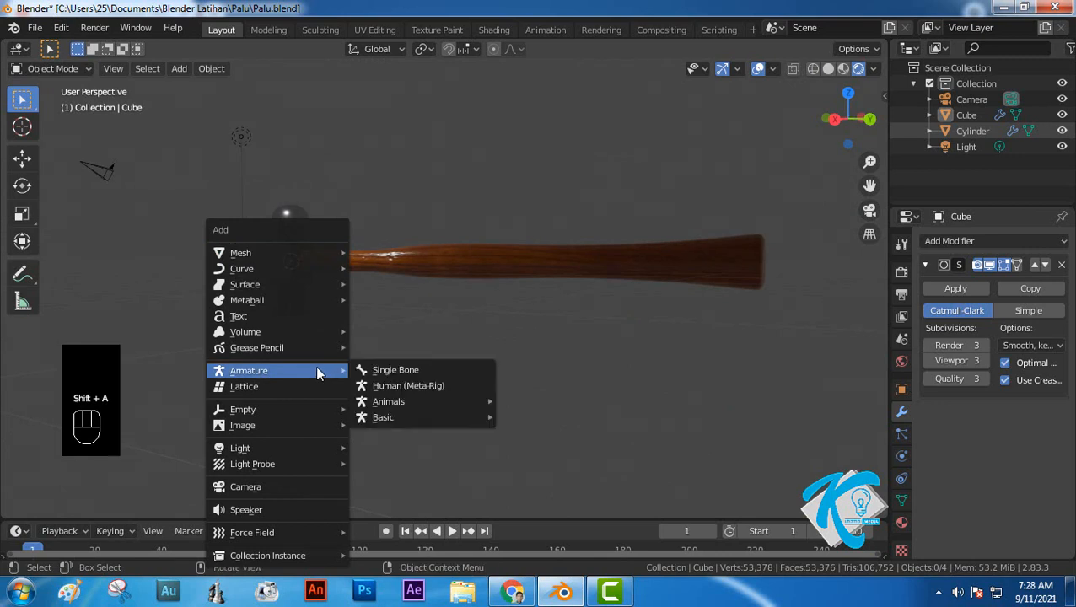
{"action": "mouse_move", "coordinate": [297, 252]}
{"action": "left_click", "coordinate": [393, 253]}
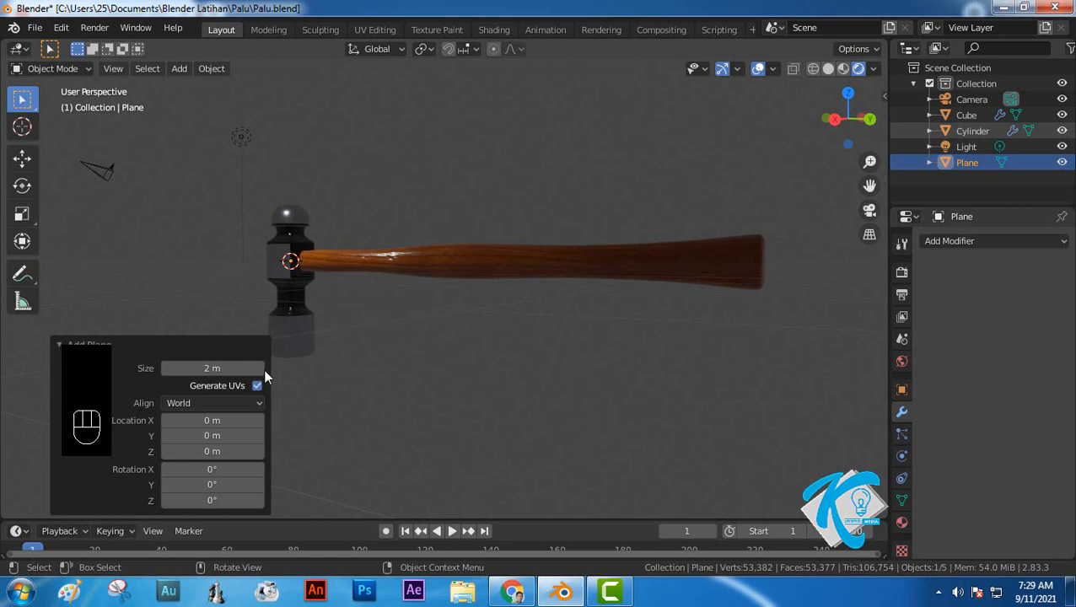
{"action": "left_click_drag", "start_coordinate": [203, 368], "coordinate": [240, 369]}
{"action": "left_click", "coordinate": [204, 368]}
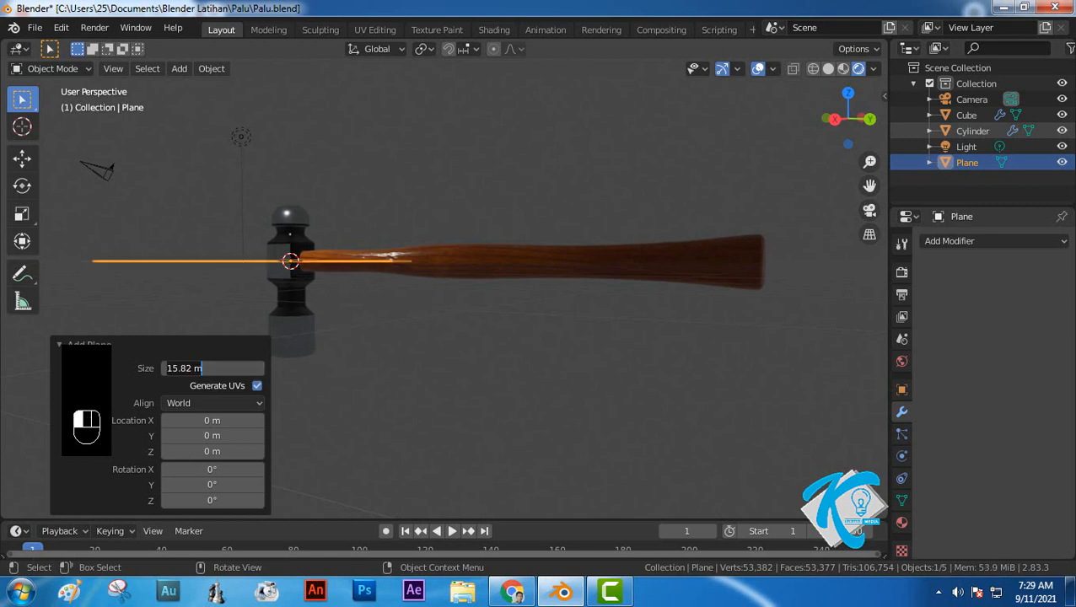
{"action": "type", "text": "100"}
{"action": "key", "text": "Return"}
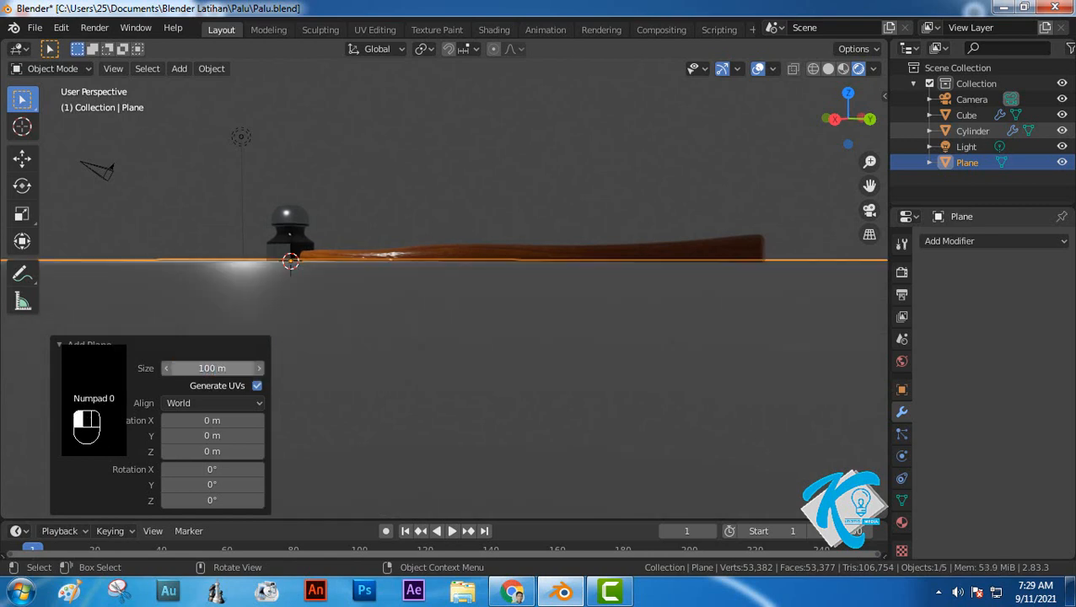
In edit mode, extrude the plane's two far edges upward by about 7.17 m in Z, with about -2.73 m in X and -1.48 m in Y
{"action": "middle_click_drag", "start_coordinate": [240, 211], "coordinate": [240, 164]}
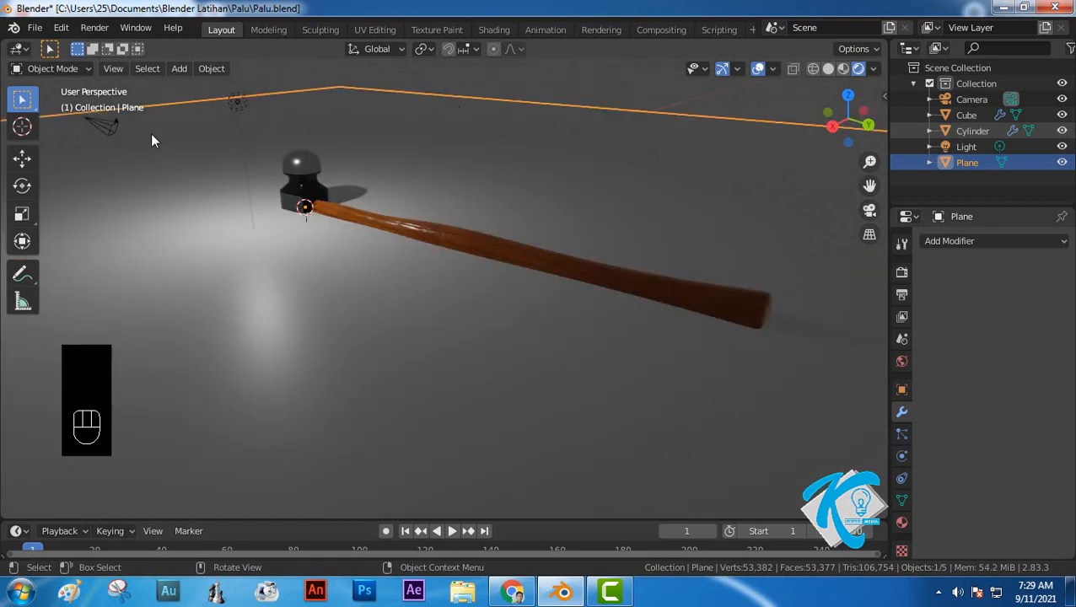
{"action": "left_click", "coordinate": [84, 68]}
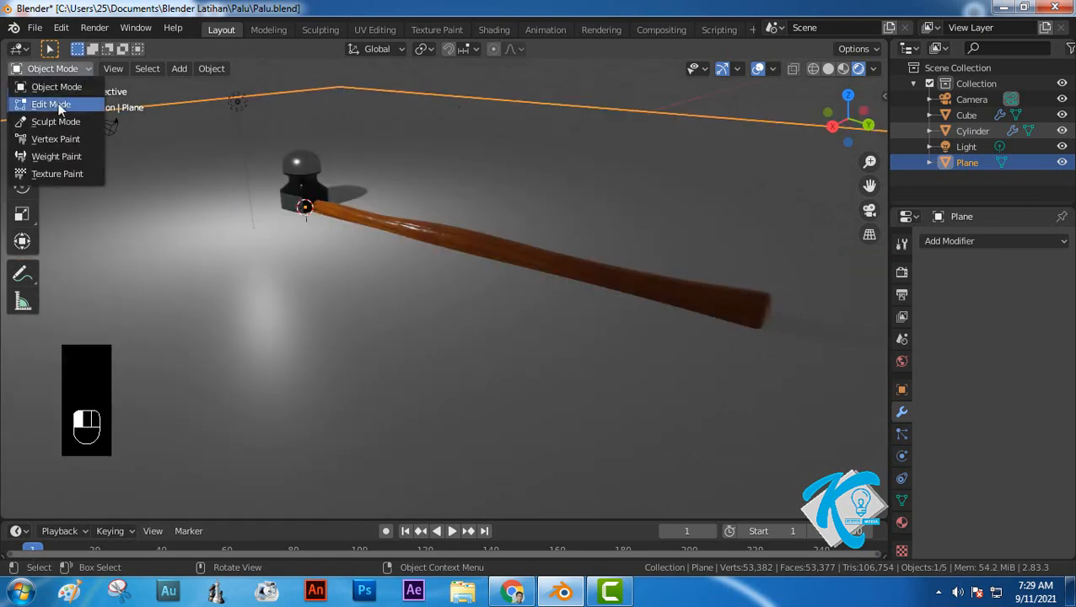
{"action": "left_click", "coordinate": [88, 105]}
{"action": "left_click", "coordinate": [121, 68]}
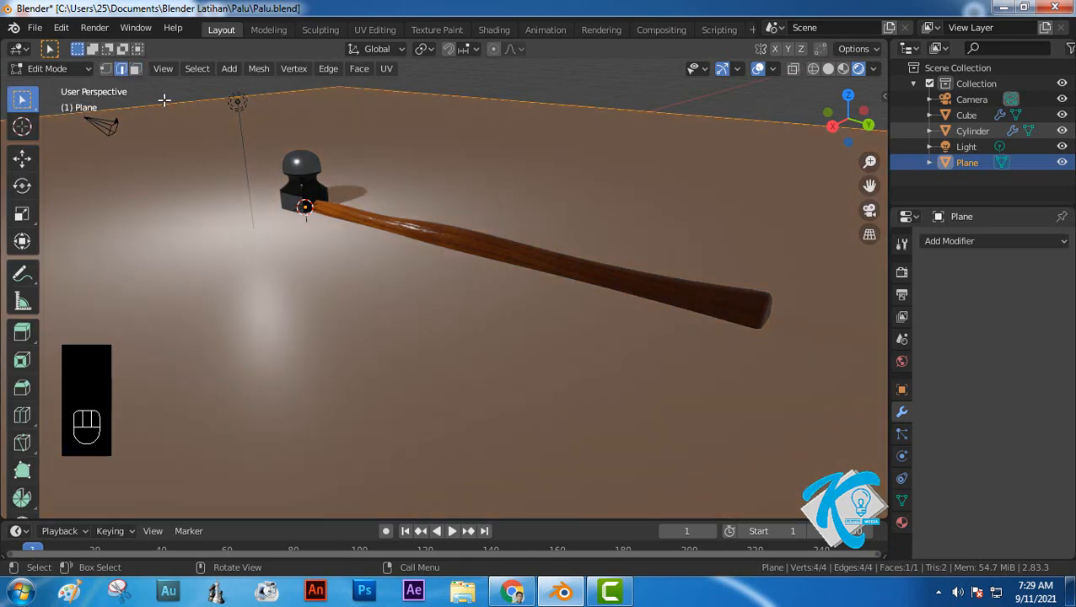
{"action": "left_click", "coordinate": [177, 101]}
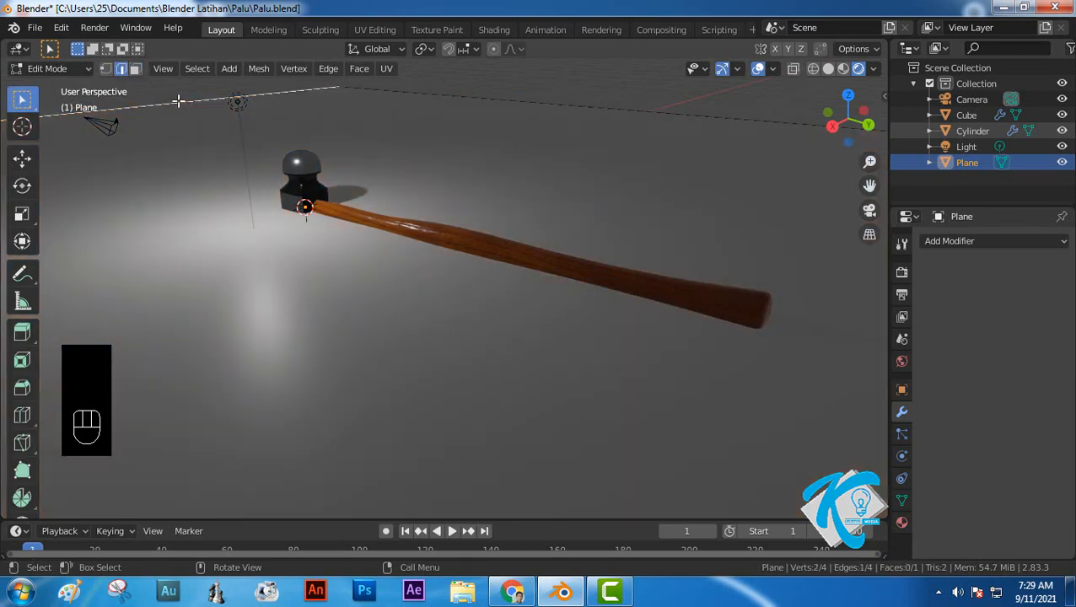
{"action": "left_click", "coordinate": [436, 93], "text": "shift"}
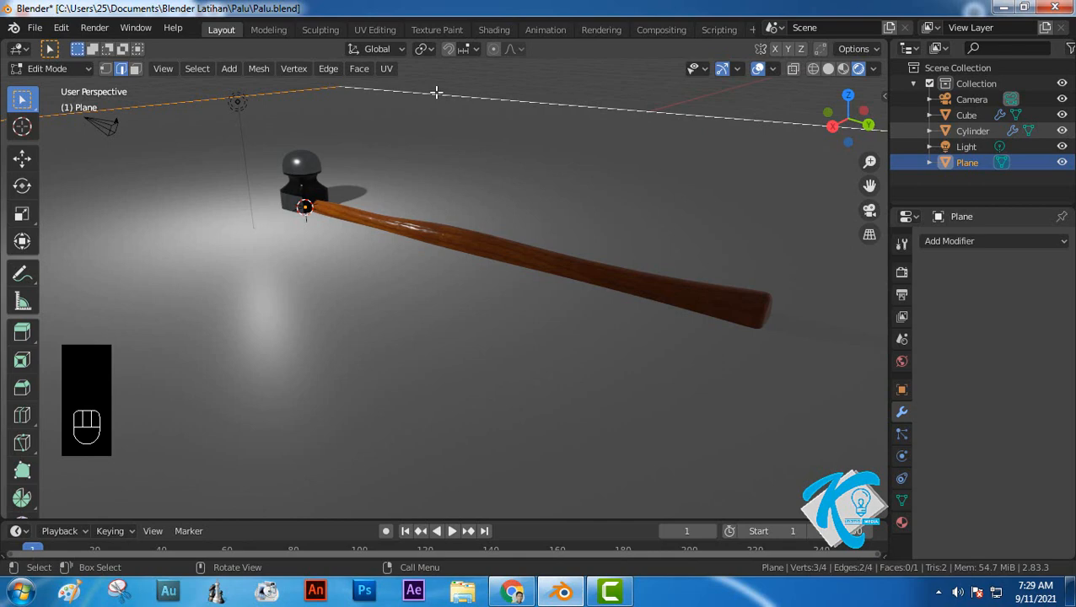
{"action": "key", "text": "e"}
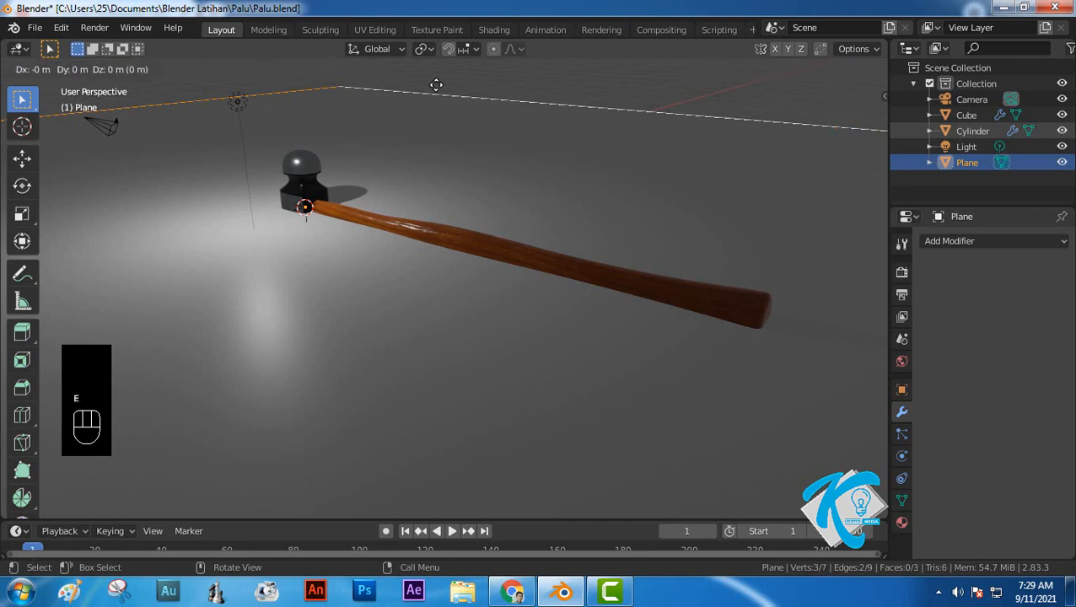
{"action": "left_click", "coordinate": [439, 466]}
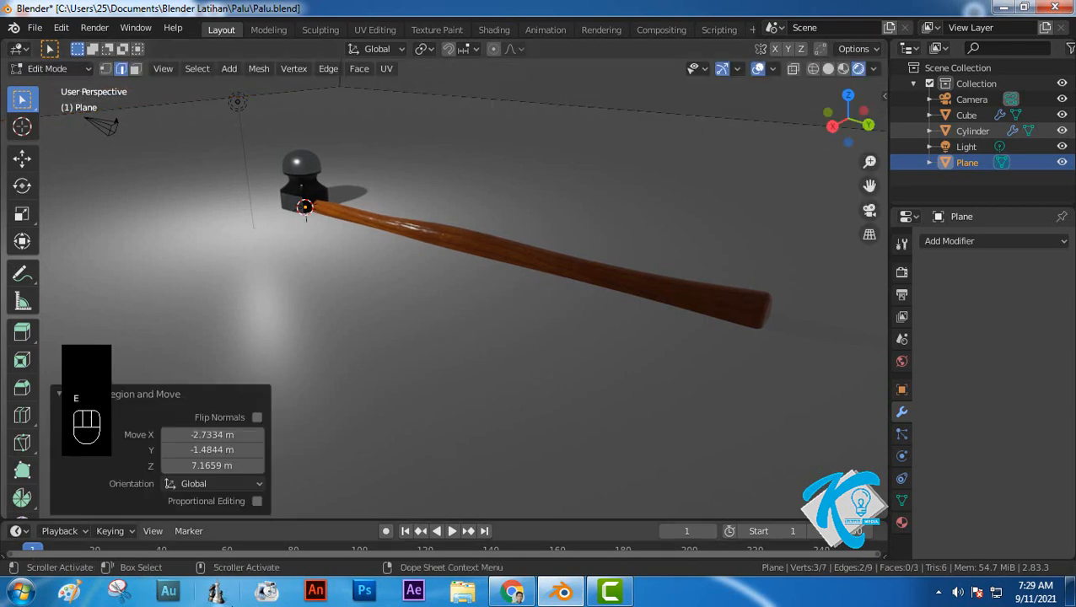
Set the Z move of the plane's edge extrusion to 50 m to make the backdrop walls taller
{"action": "left_click_drag", "start_coordinate": [213, 464], "coordinate": [23, 478]}
{"action": "left_click", "coordinate": [204, 466]}
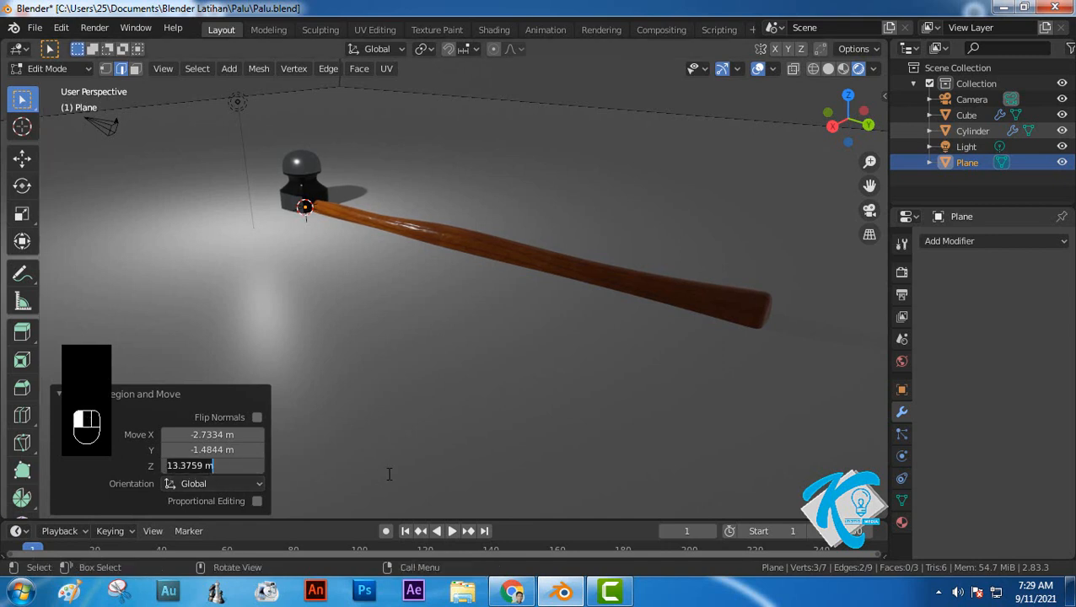
{"action": "type", "text": "50"}
{"action": "key", "text": "Return"}
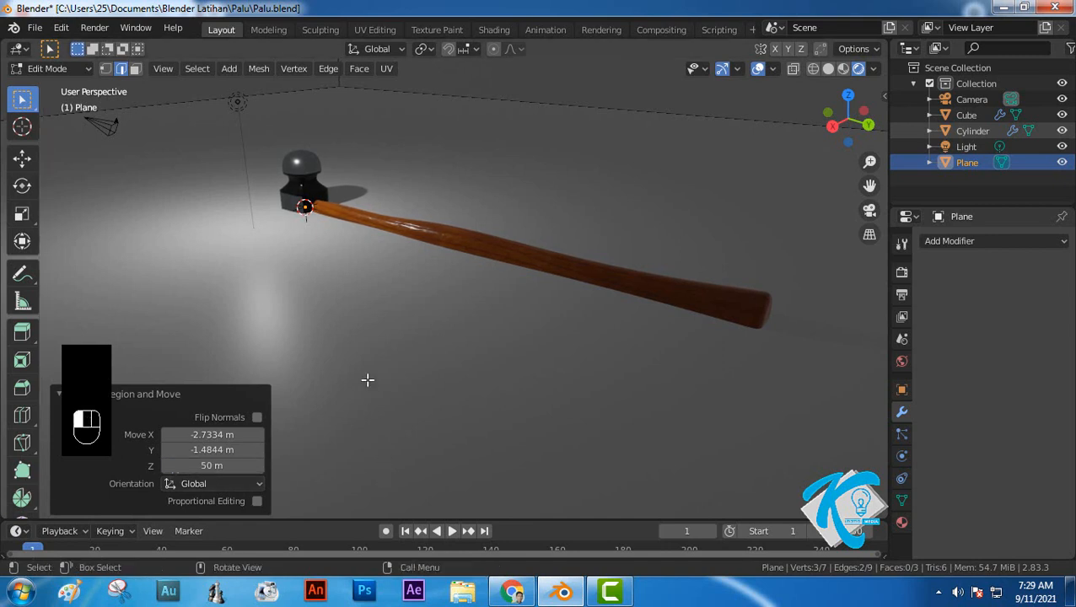
Bevel the edges where the floor and walls meet with a 17.5 m offset and 7 segments, and return to Object Mode
{"action": "key", "text": "ctrl+z"}
{"action": "scroll", "coordinate": [400, 242], "scroll_direction": "down", "scroll_amount": 5}
{"action": "scroll", "coordinate": [400, 241], "scroll_direction": "up", "scroll_amount": 5}
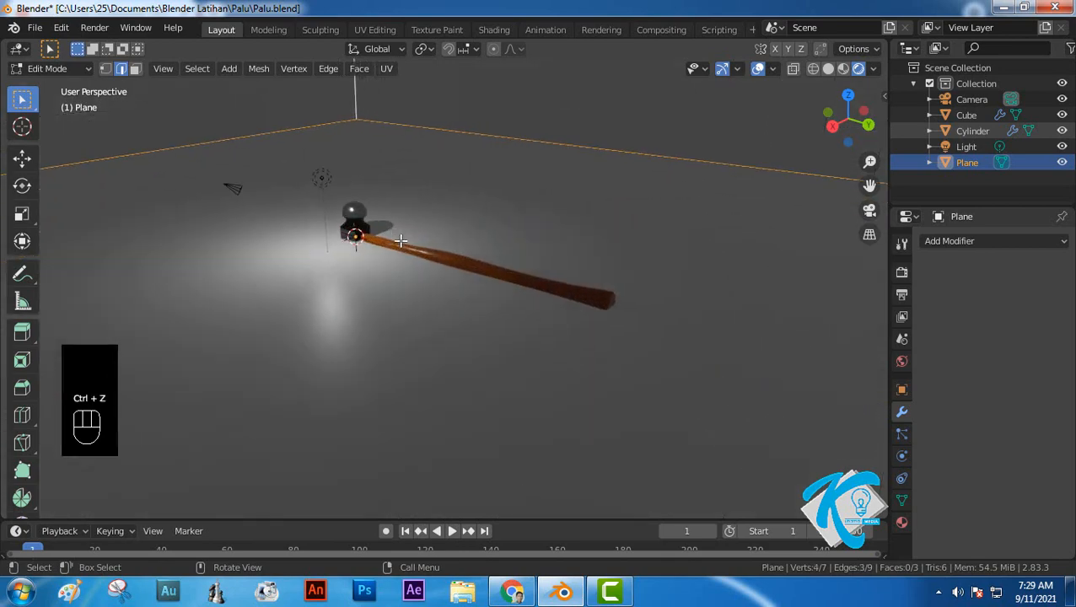
{"action": "scroll", "coordinate": [400, 241], "scroll_direction": "down", "scroll_amount": 4}
{"action": "key", "text": "ctrl+b"}
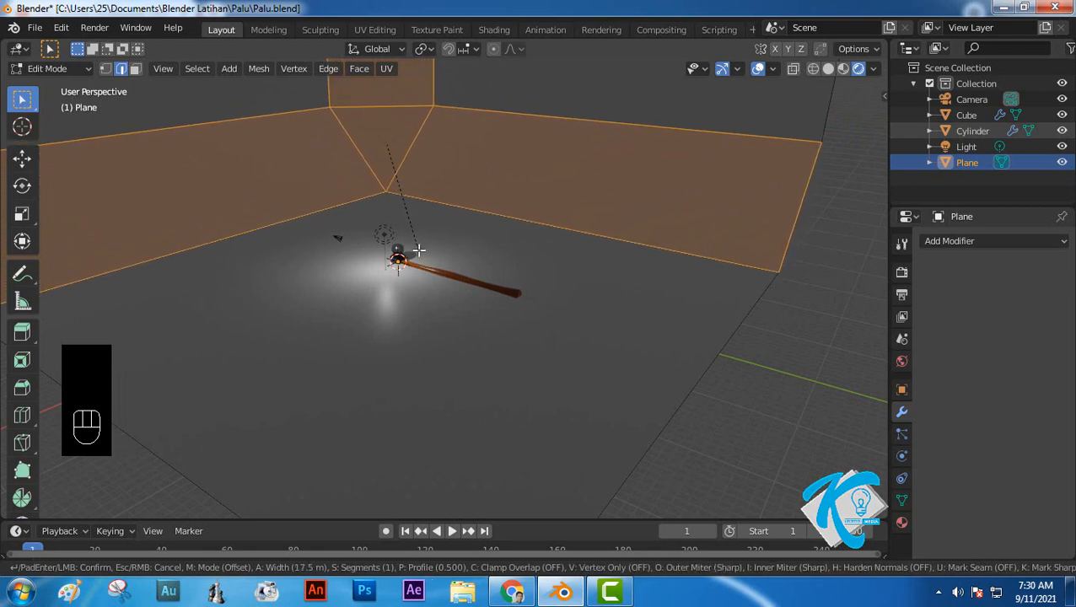
{"action": "scroll", "coordinate": [419, 251], "scroll_direction": "up", "scroll_amount": 4}
{"action": "scroll", "coordinate": [419, 251], "scroll_direction": "up", "scroll_amount": 2}
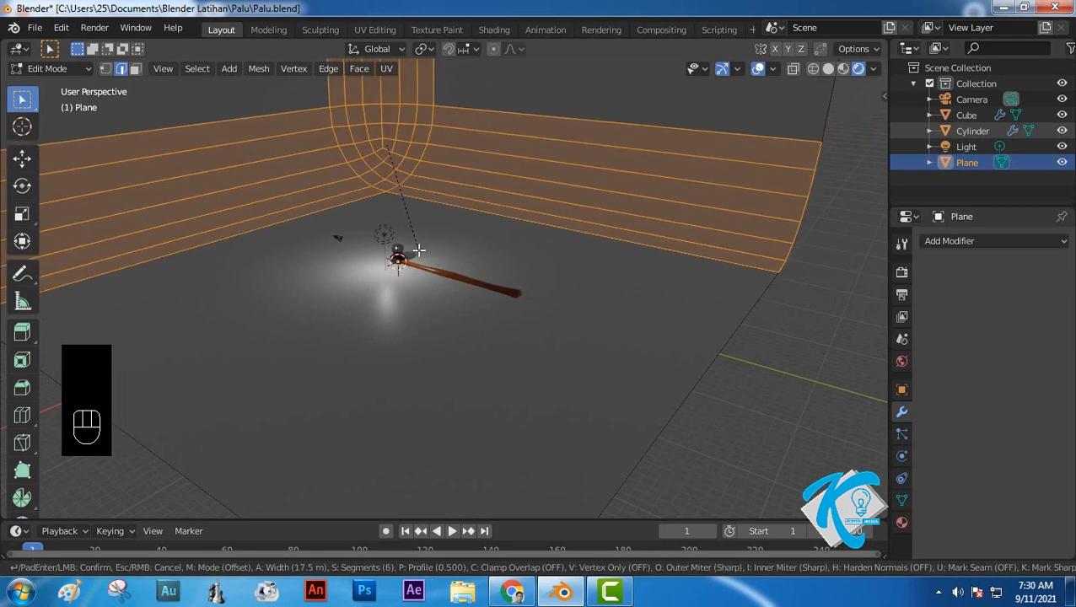
{"action": "left_click", "coordinate": [419, 250]}
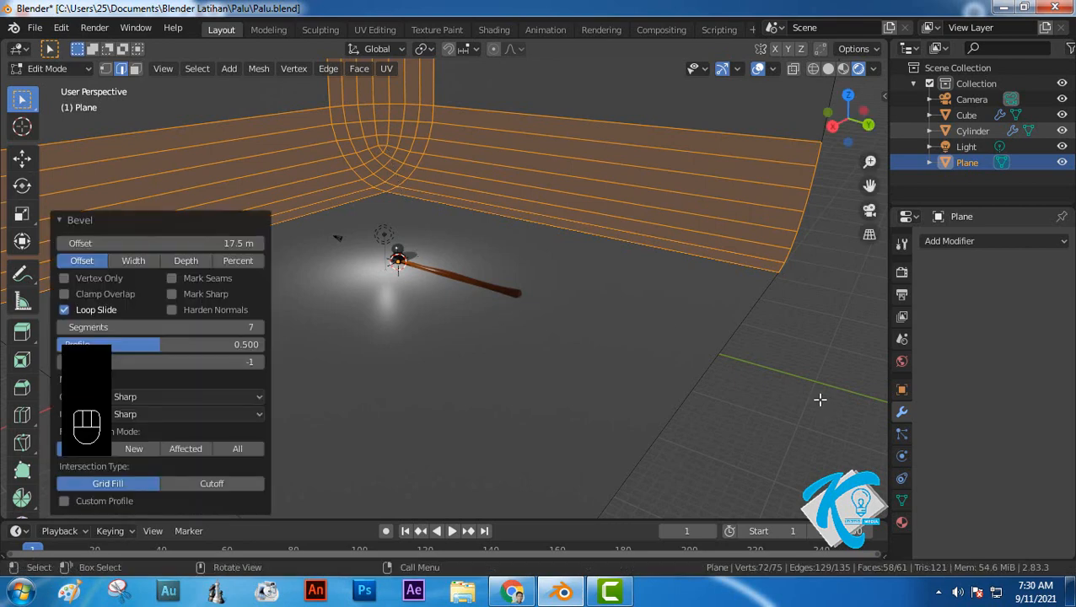
{"action": "left_click", "coordinate": [819, 398]}
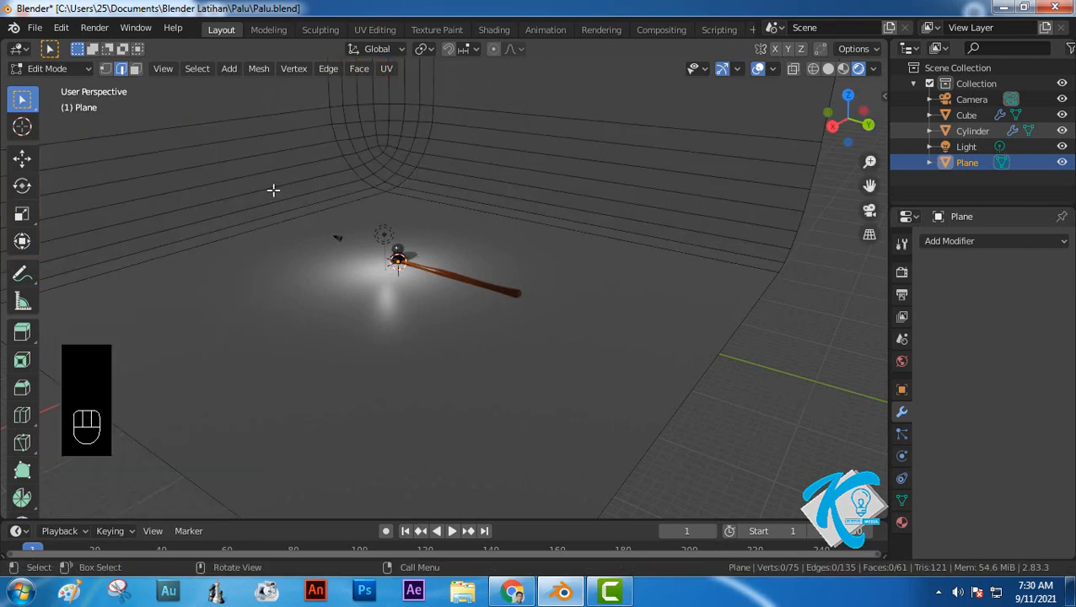
{"action": "left_click", "coordinate": [81, 68]}
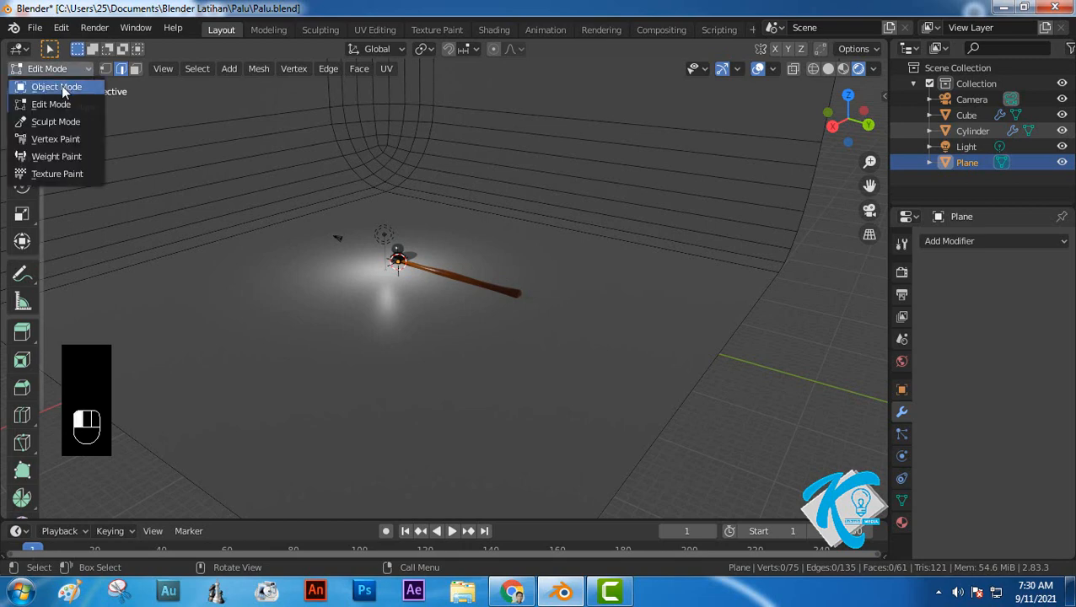
{"action": "left_click", "coordinate": [62, 86]}
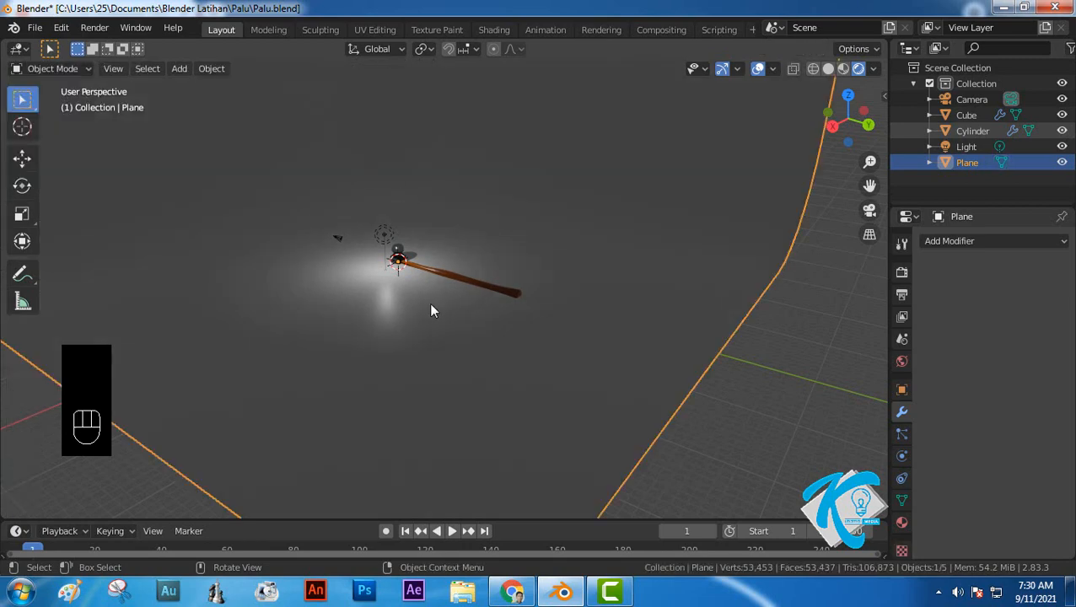
Select the hammer head and handle together and raise them about 5.17 m along Z so the head stands on the floor
{"action": "scroll", "coordinate": [431, 304], "scroll_direction": "up", "scroll_amount": 6}
{"action": "mouse_move", "coordinate": [451, 201]}
{"action": "middle_mouse_down", "text": "shift"}
{"action": "mouse_move", "coordinate": [464, 211]}
{"action": "mouse_move", "coordinate": [453, 216]}
{"action": "middle_mouse_up", "text": "shift"}
{"action": "left_click", "coordinate": [378, 216]}
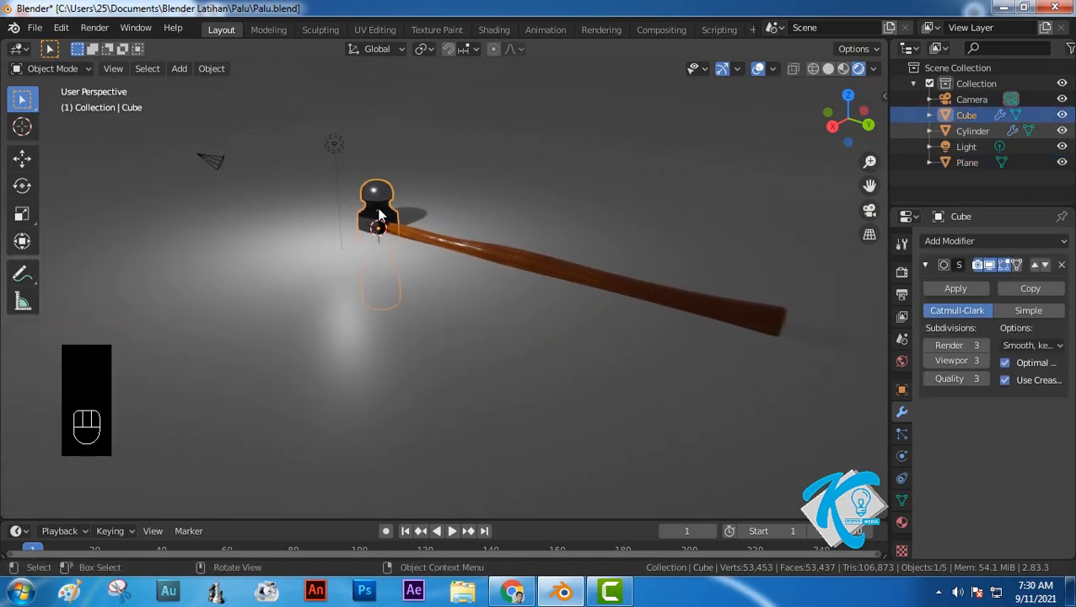
{"action": "key", "text": "shift"}
{"action": "left_click", "coordinate": [471, 251], "text": "shift"}
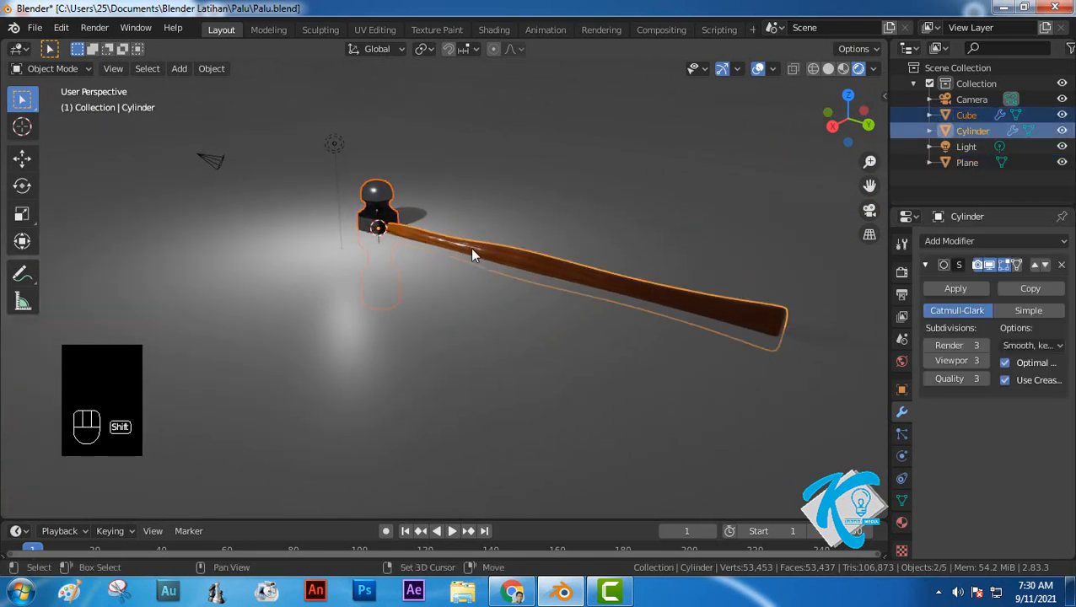
{"action": "key", "text": "g"}
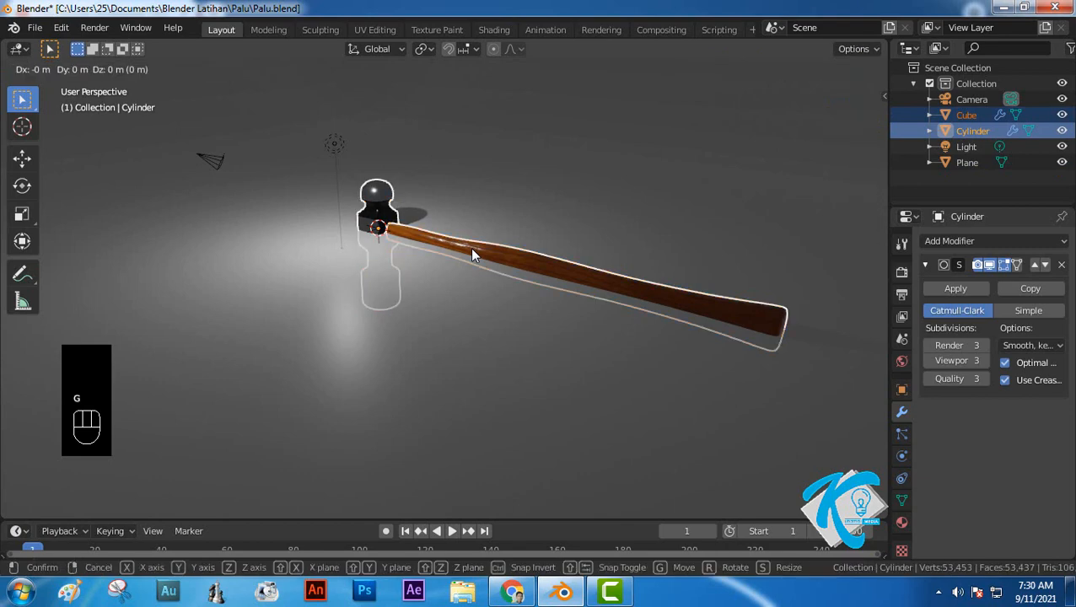
{"action": "key", "text": "z"}
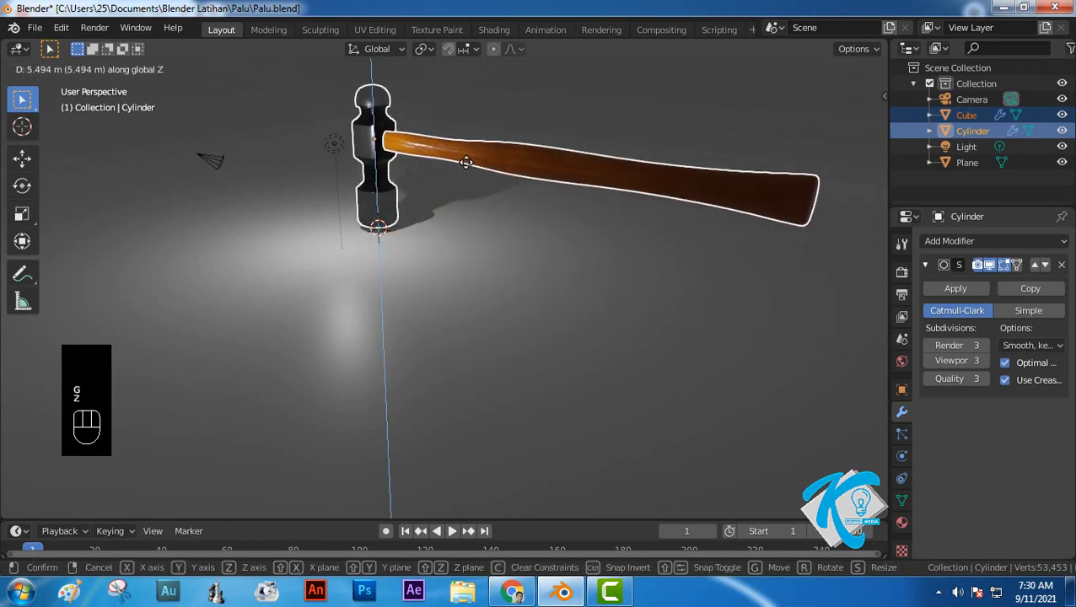
{"action": "left_click", "coordinate": [466, 164]}
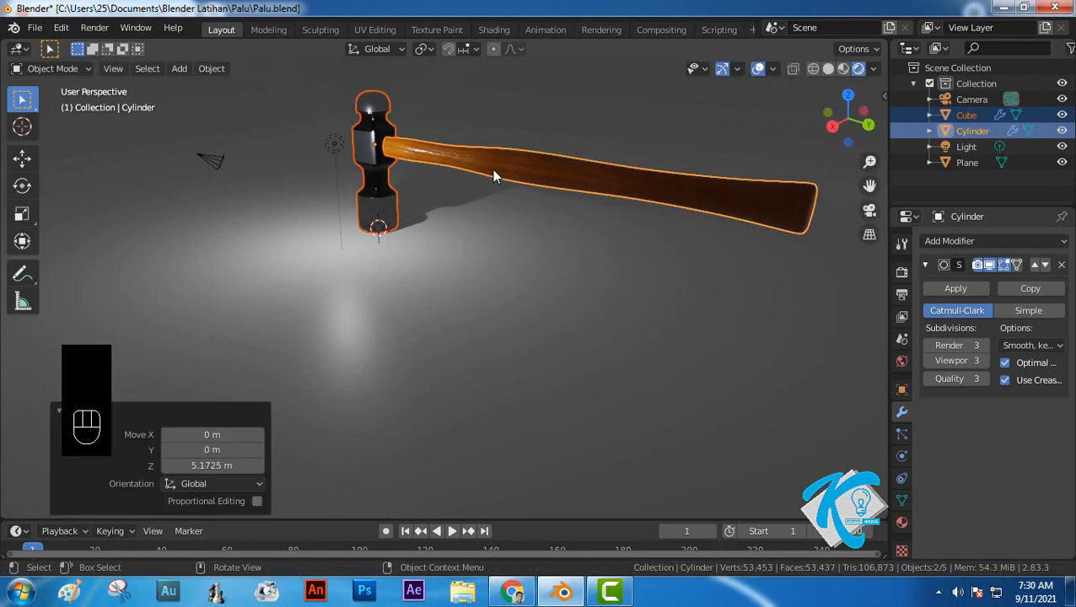
Tilt the hammer about -9.11° around the global X axis, raise it about 0.13 m in Z, and deselect it
{"action": "key", "text": "r"}
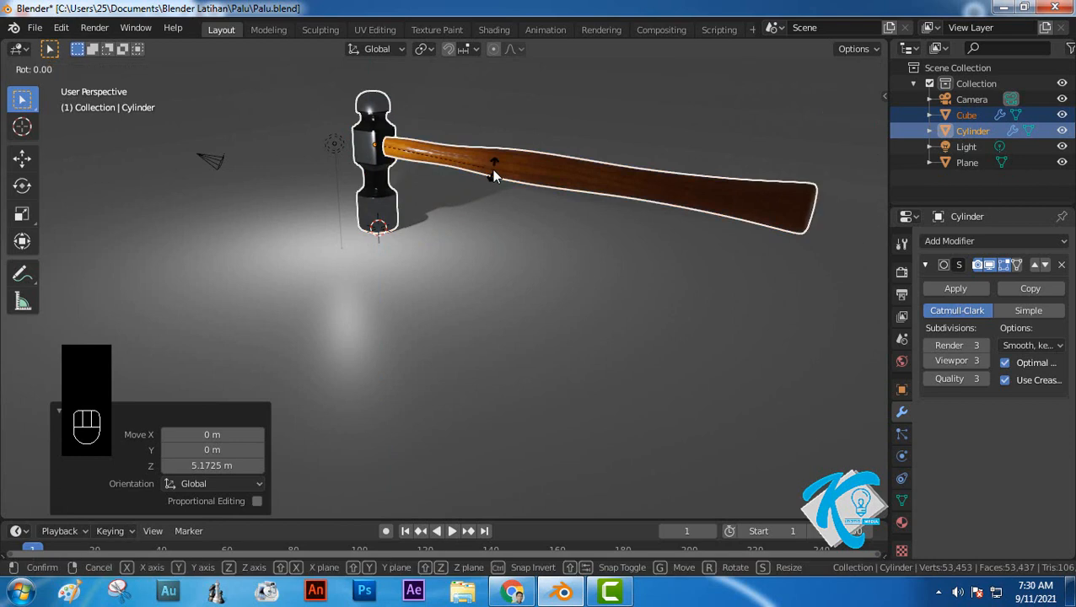
{"action": "key", "text": "x"}
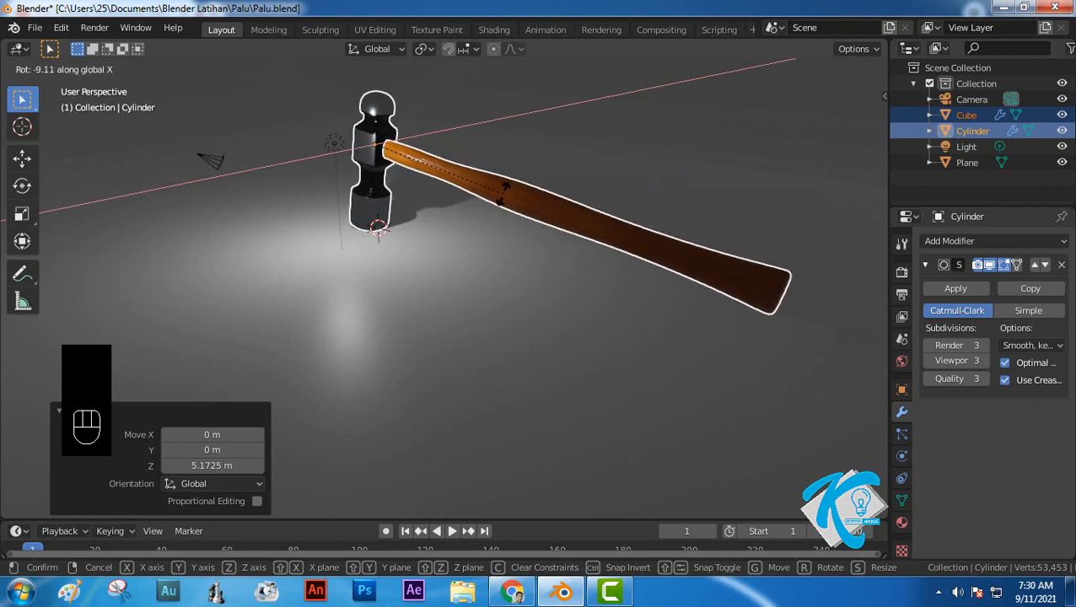
{"action": "left_click", "coordinate": [521, 256]}
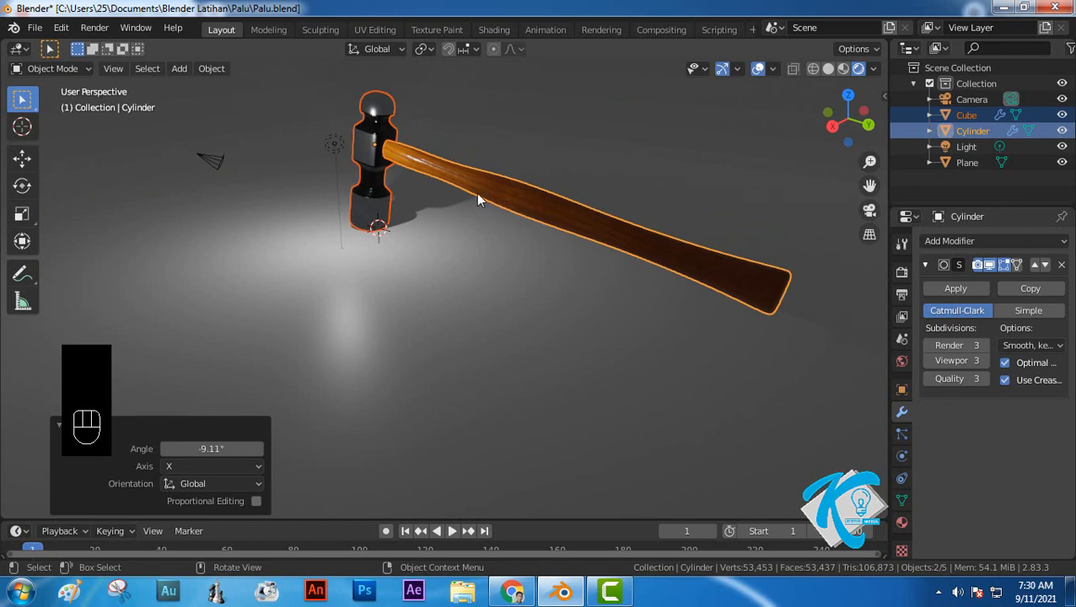
{"action": "key", "text": "g"}
{"action": "key", "text": "z"}
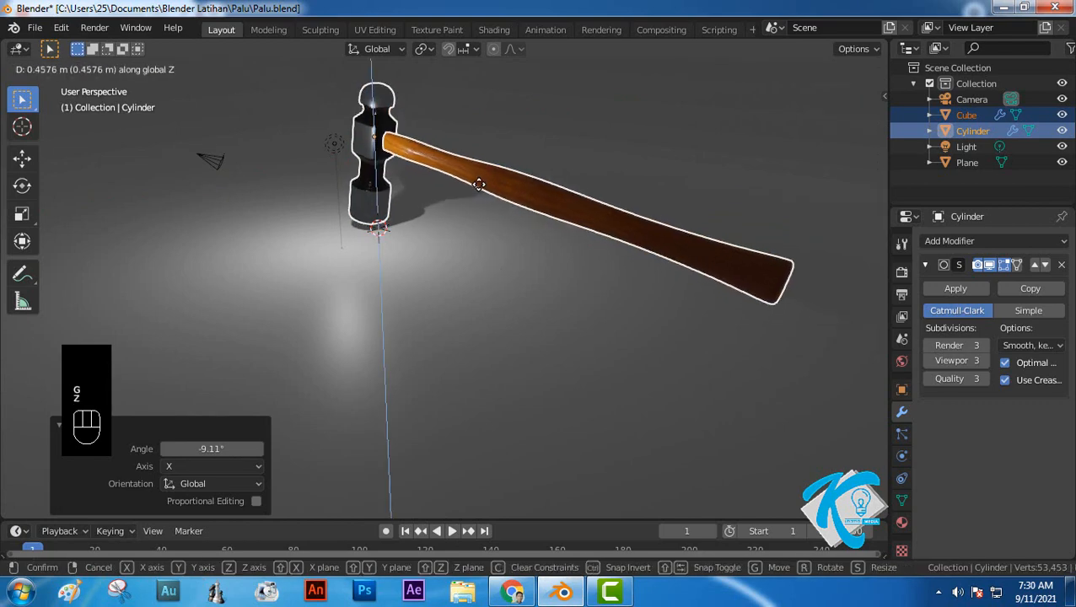
{"action": "left_click", "coordinate": [523, 181]}
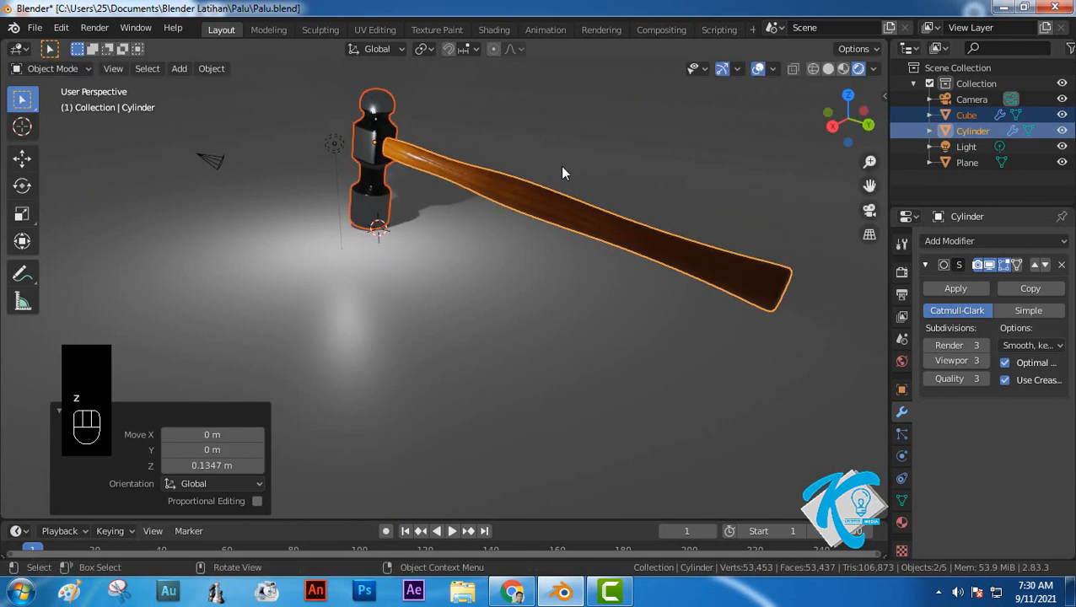
{"action": "left_click", "coordinate": [520, 281]}
Move the light above the hammer head by about -2.55 m in X, -3.75 m in Y and 9.82 m in Z
{"action": "mouse_move", "coordinate": [505, 296]}
{"action": "middle_mouse_down"}
{"action": "mouse_move", "coordinate": [633, 300]}
{"action": "mouse_move", "coordinate": [521, 295]}
{"action": "middle_mouse_up"}
{"action": "scroll", "coordinate": [506, 287], "scroll_direction": "down", "scroll_amount": 3}
{"action": "left_click", "coordinate": [384, 209]}
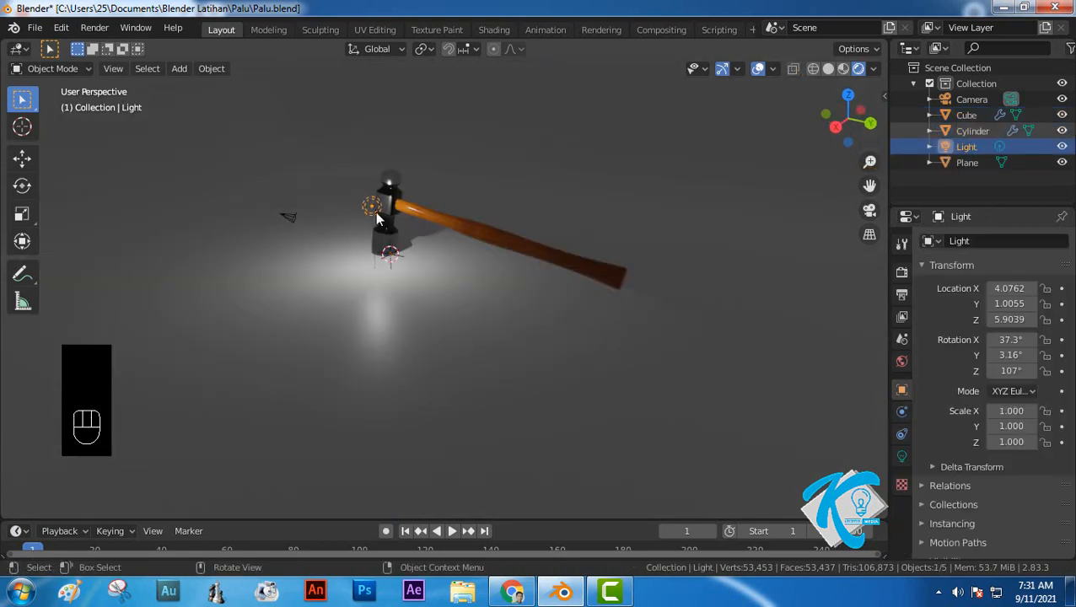
{"action": "key", "text": "g"}
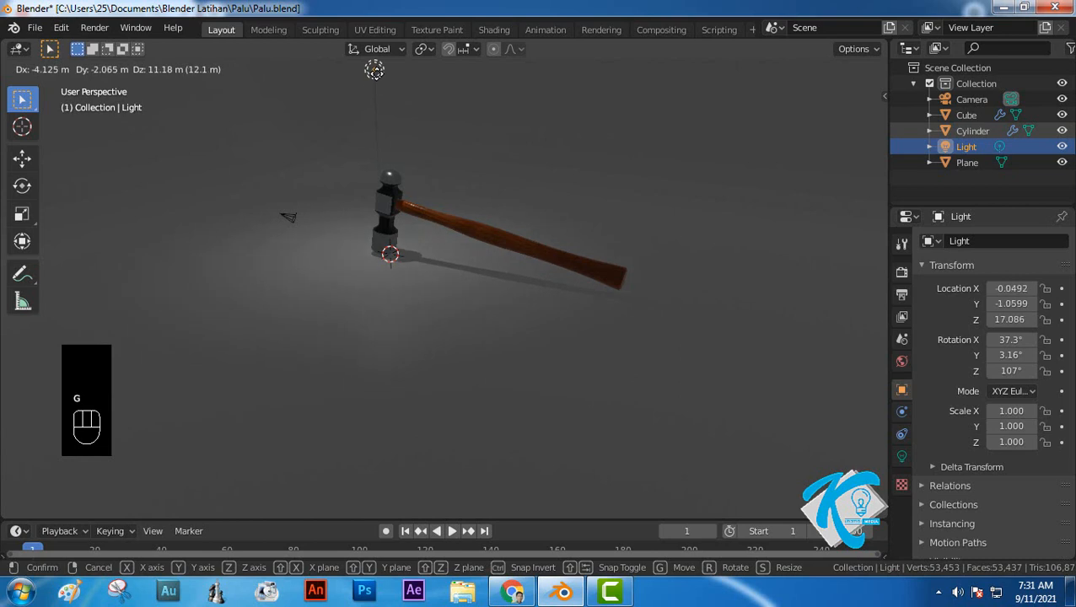
{"action": "left_click", "coordinate": [359, 108]}
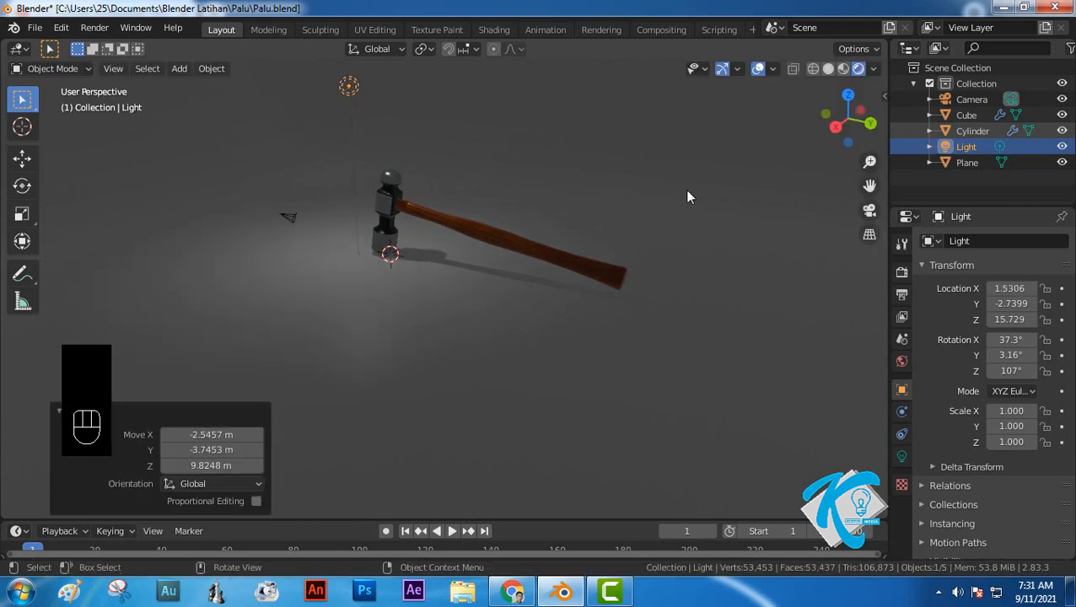
In top view, move the light about -10.68 m in X and -2.34 m in Y, to one side of the hammer head
{"action": "left_click", "coordinate": [847, 97]}
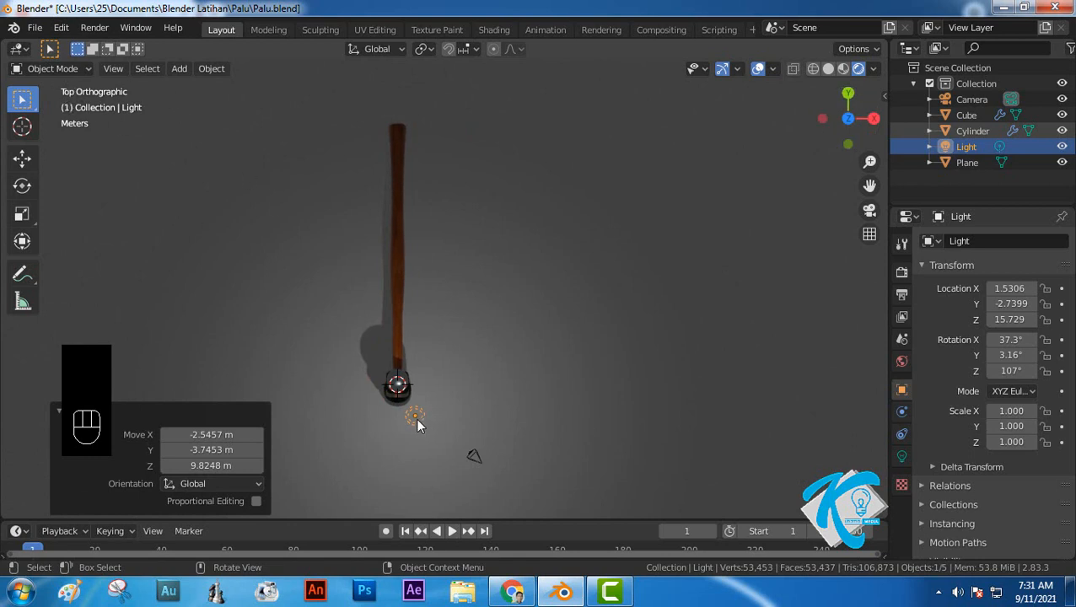
{"action": "key", "text": "g"}
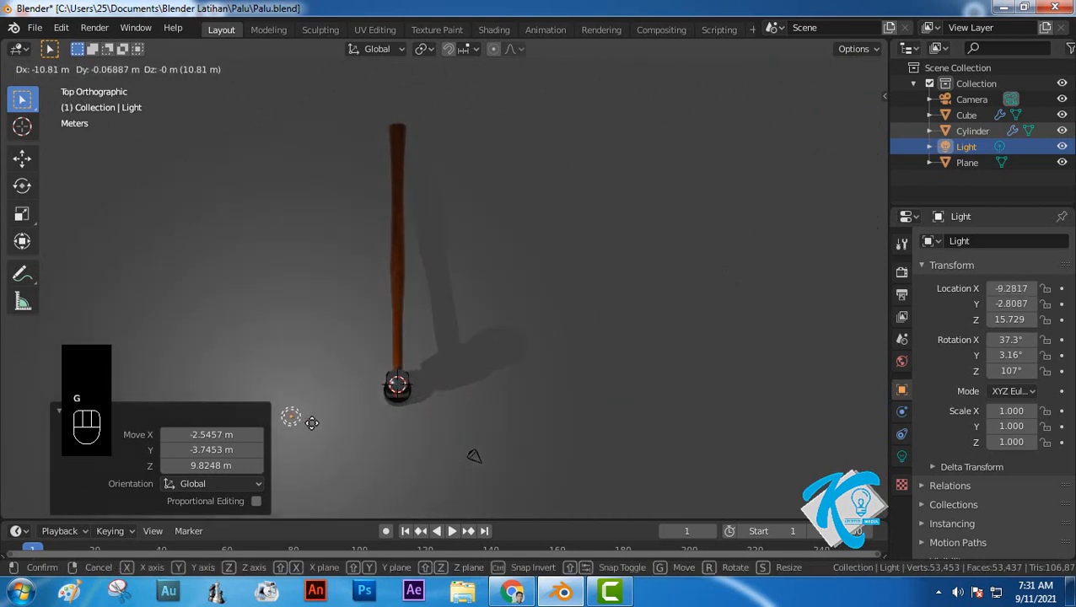
{"action": "left_click", "coordinate": [293, 446]}
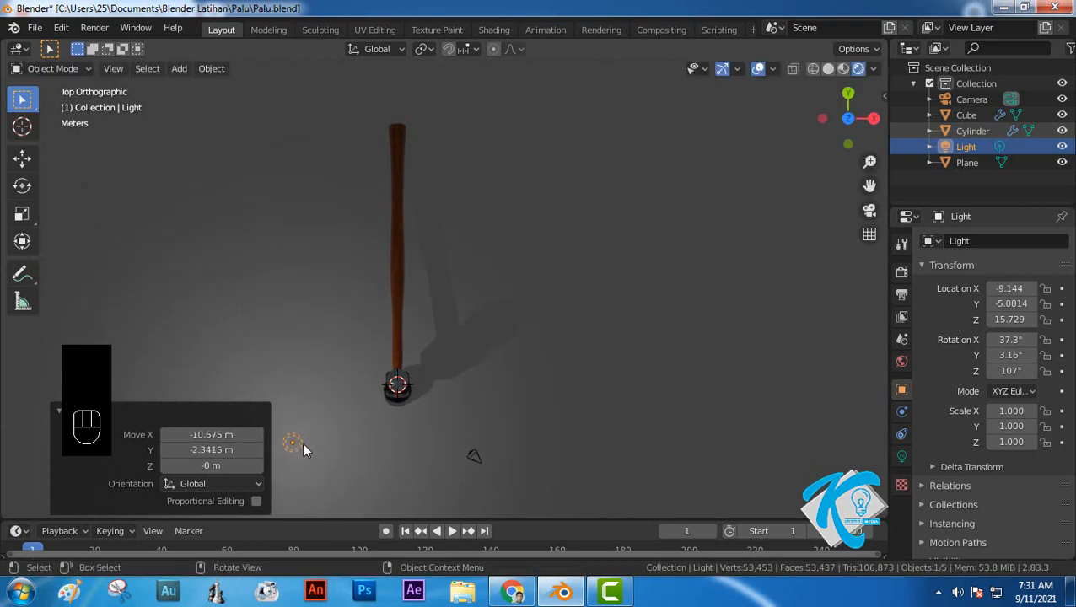
Duplicate the light to about X 10.83 m, Y -4.81 m across the hammer head, and move the original to about X -14.3 m, Y -7.4 m
{"action": "key", "text": "shift+d"}
{"action": "left_click", "coordinate": [525, 441]}
{"action": "left_click", "coordinate": [292, 444]}
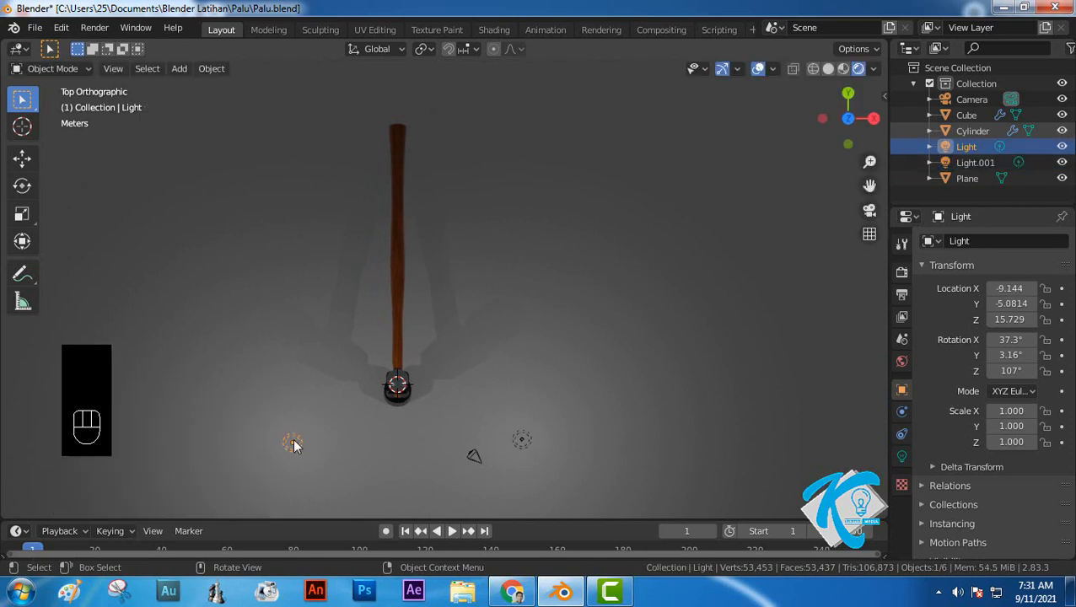
{"action": "key", "text": "g"}
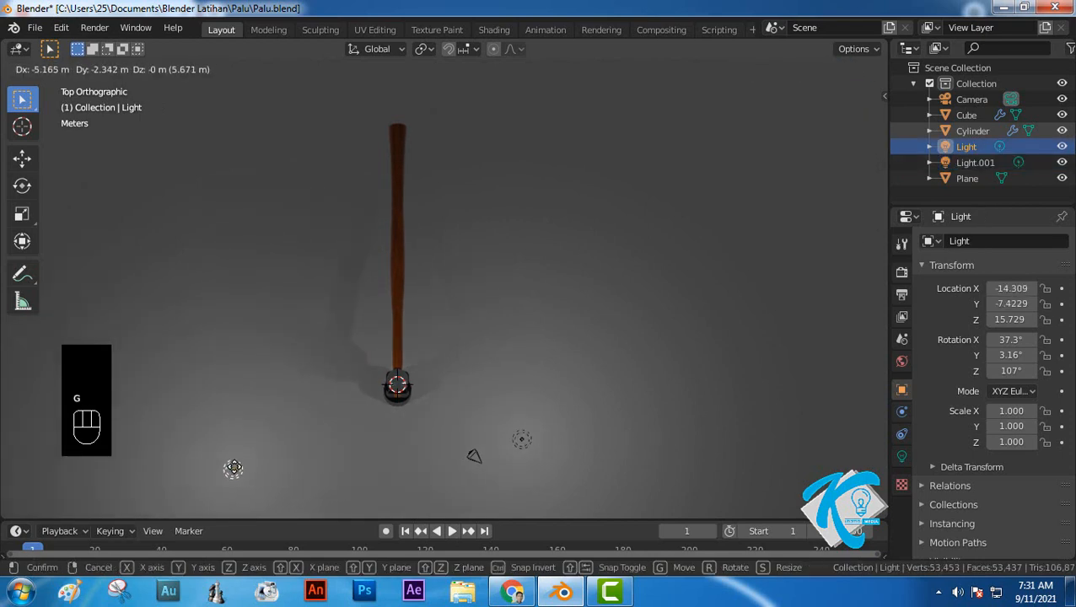
{"action": "left_click", "coordinate": [233, 470]}
Duplicate the light nearest the camera and place the copy beyond the handle's end, at about X 1.53 m, Y 24.81 m
{"action": "left_click", "coordinate": [522, 439]}
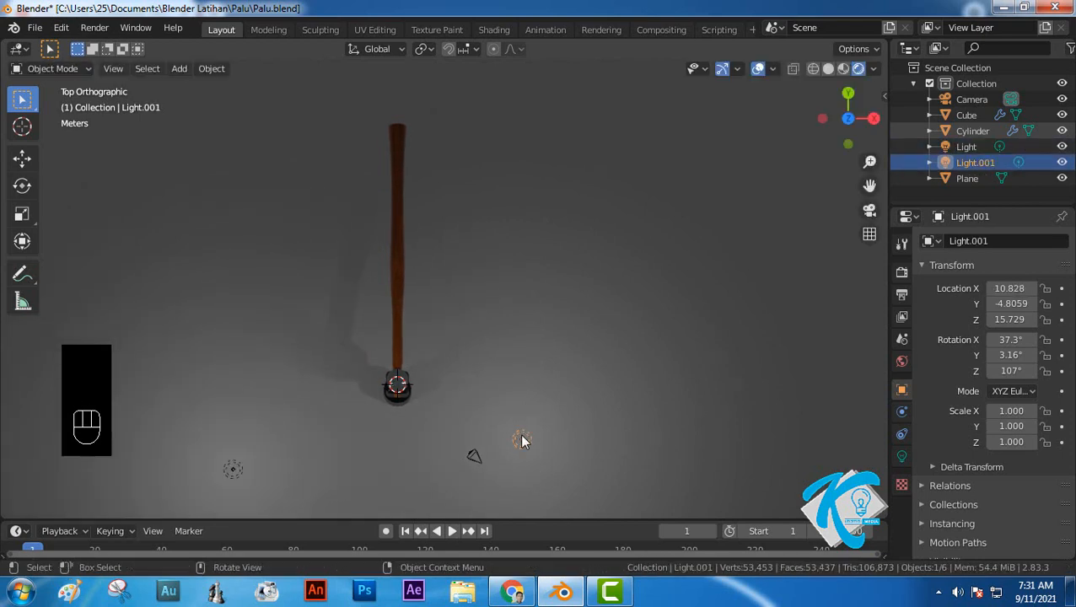
{"action": "key", "text": "shift+d"}
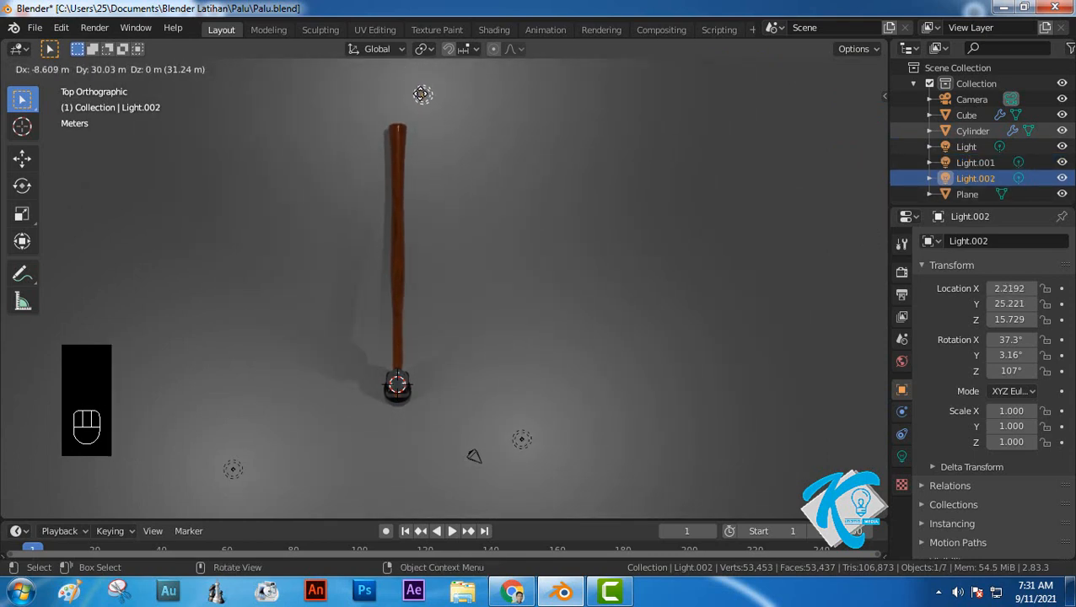
{"action": "left_click", "coordinate": [413, 98]}
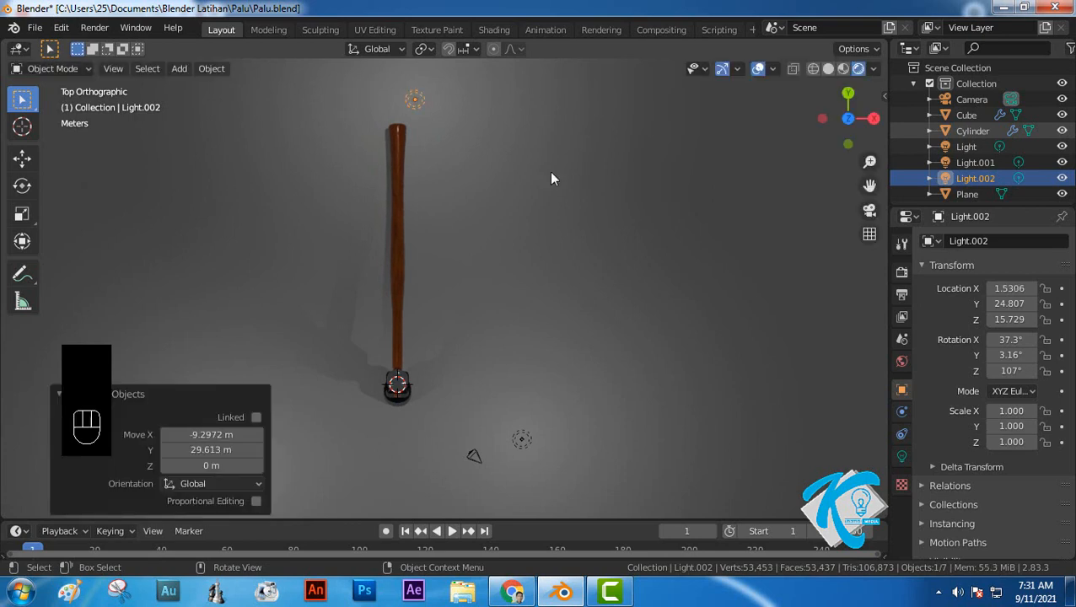
Set the radius of the point light nearest the camera, Light.001, to 3 m
{"action": "left_click", "coordinate": [522, 439]}
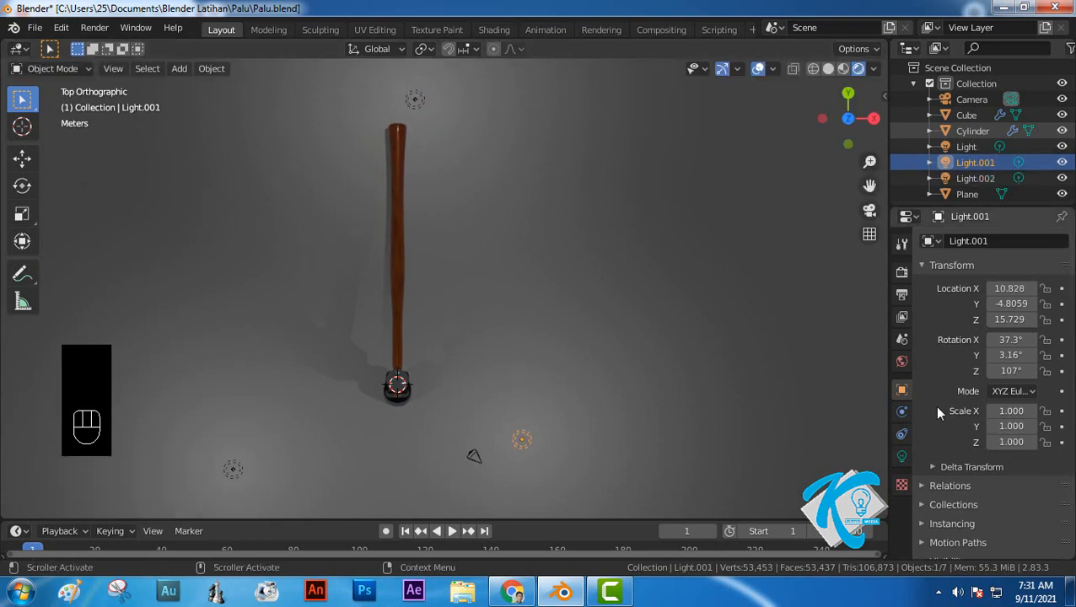
{"action": "left_click", "coordinate": [901, 456]}
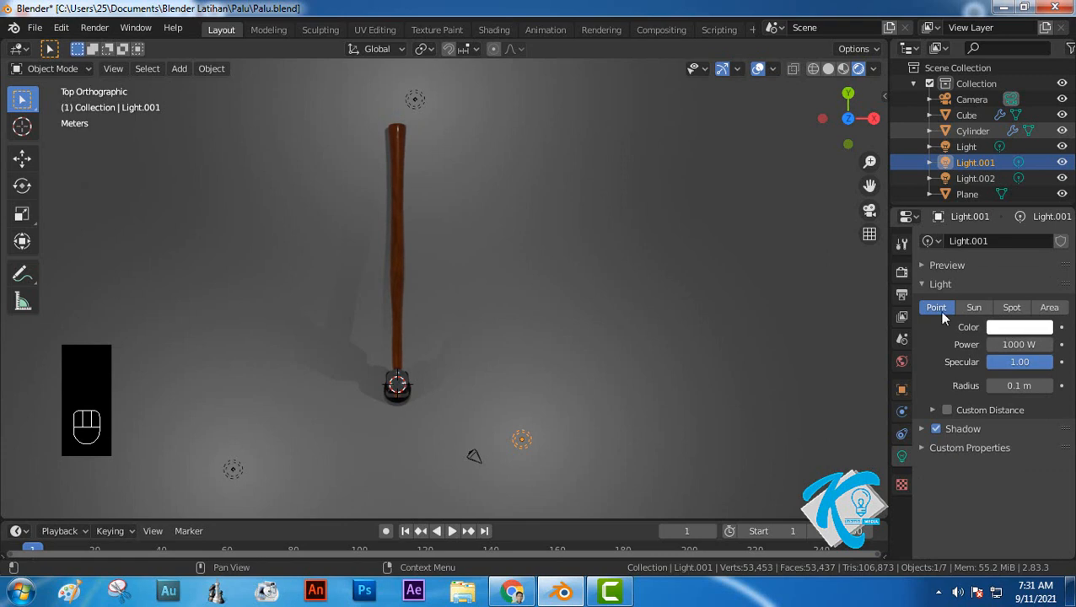
{"action": "left_click", "coordinate": [1015, 386]}
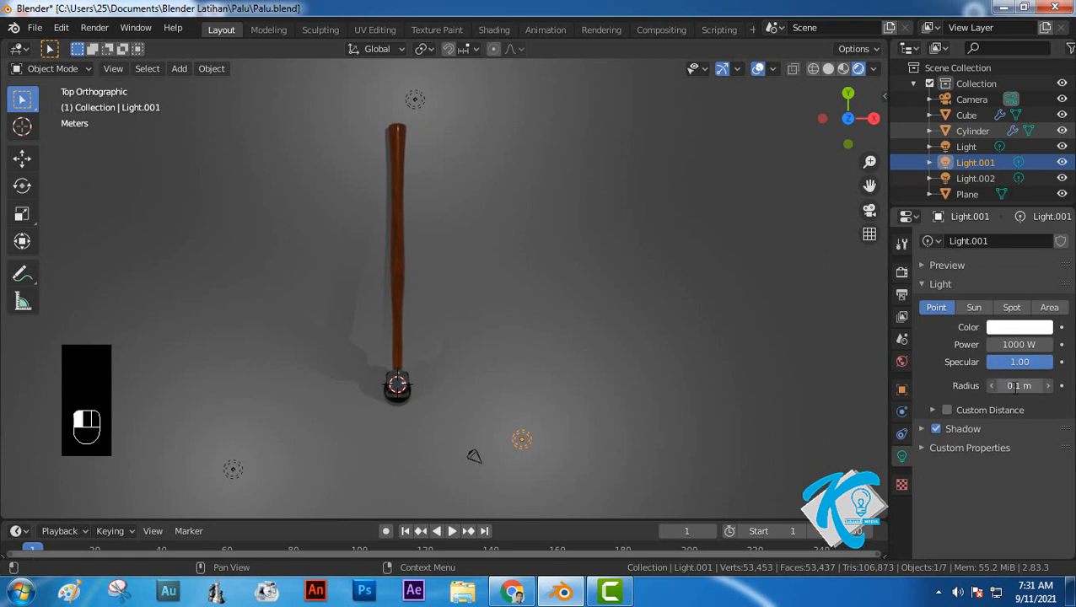
{"action": "left_click", "coordinate": [1016, 387]}
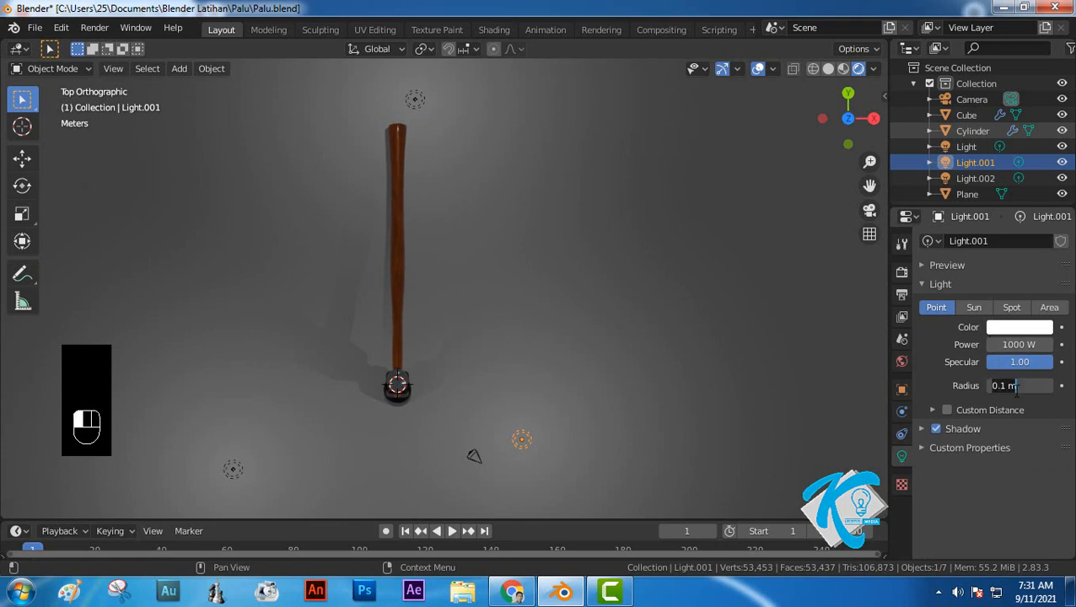
{"action": "type", "text": "3"}
{"action": "key", "text": "Return"}
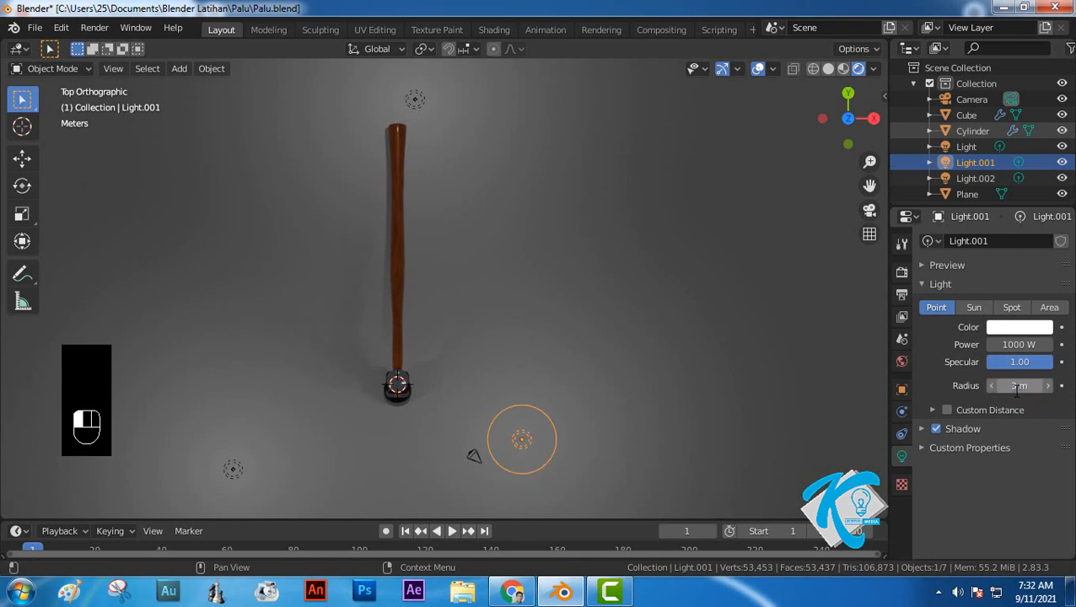
Set the radius of the point light named Light, on the far side of the hammer head from the camera, to 3 m
{"action": "left_click", "coordinate": [239, 470]}
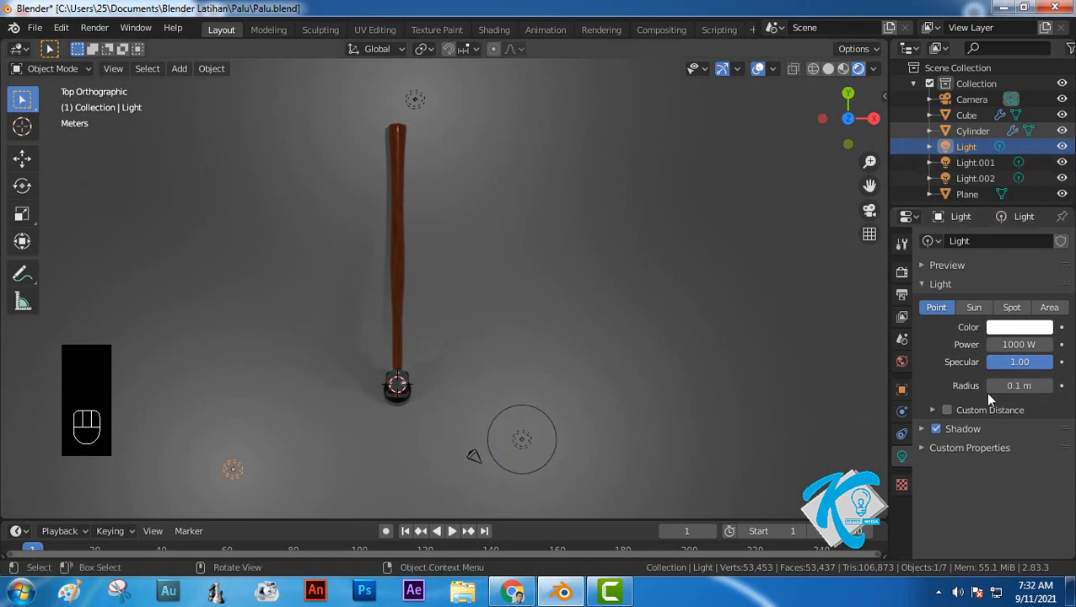
{"action": "left_click", "coordinate": [1016, 386]}
{"action": "type", "text": "3"}
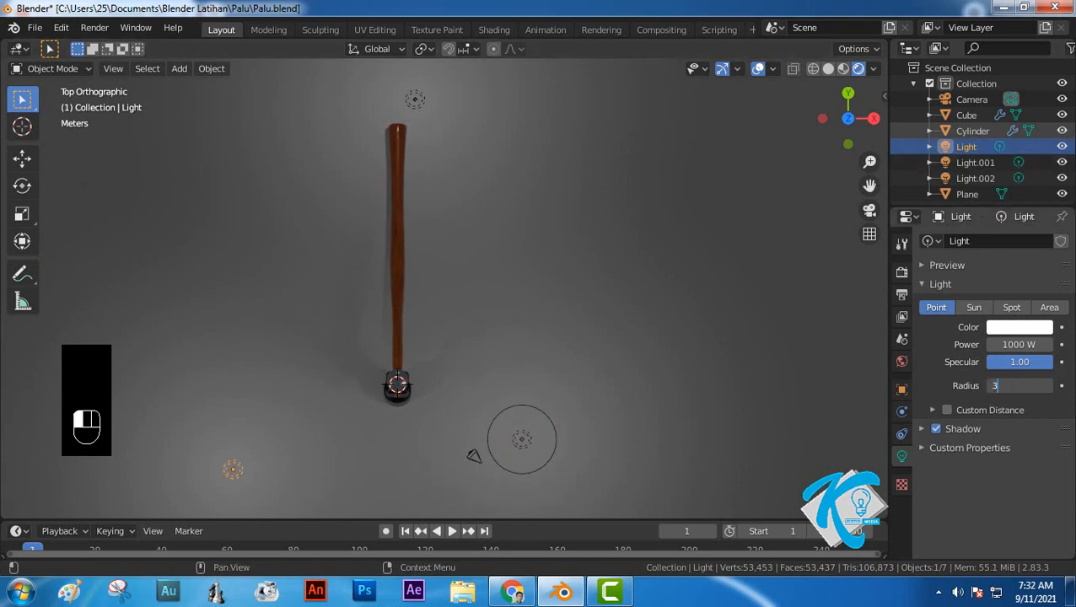
{"action": "key", "text": "Return"}
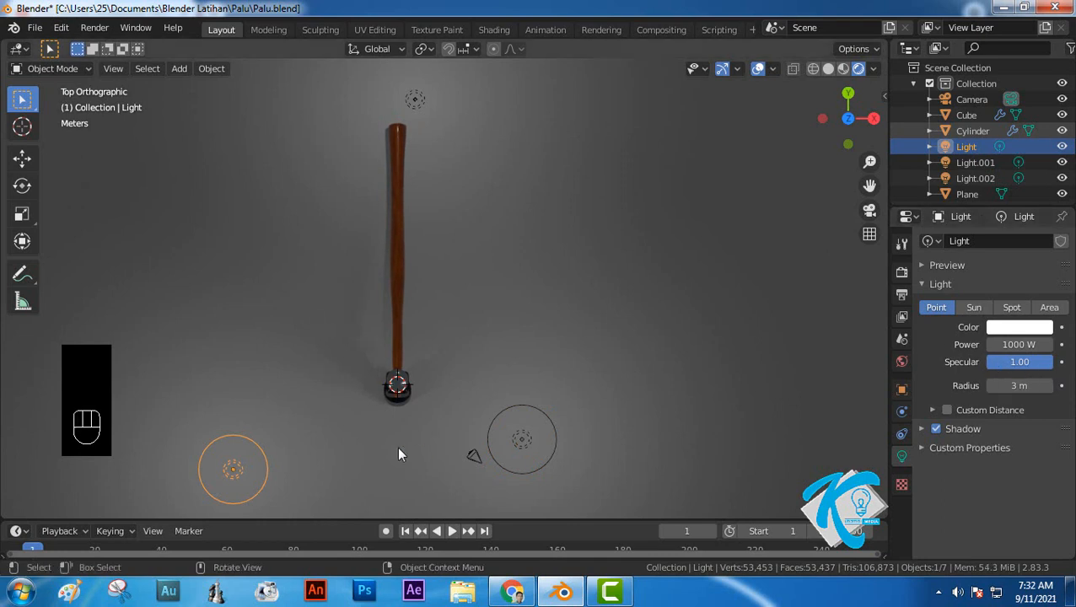
Raise the power of Light.001, the point light nearest the camera, to 4000 W
{"action": "left_click", "coordinate": [519, 443]}
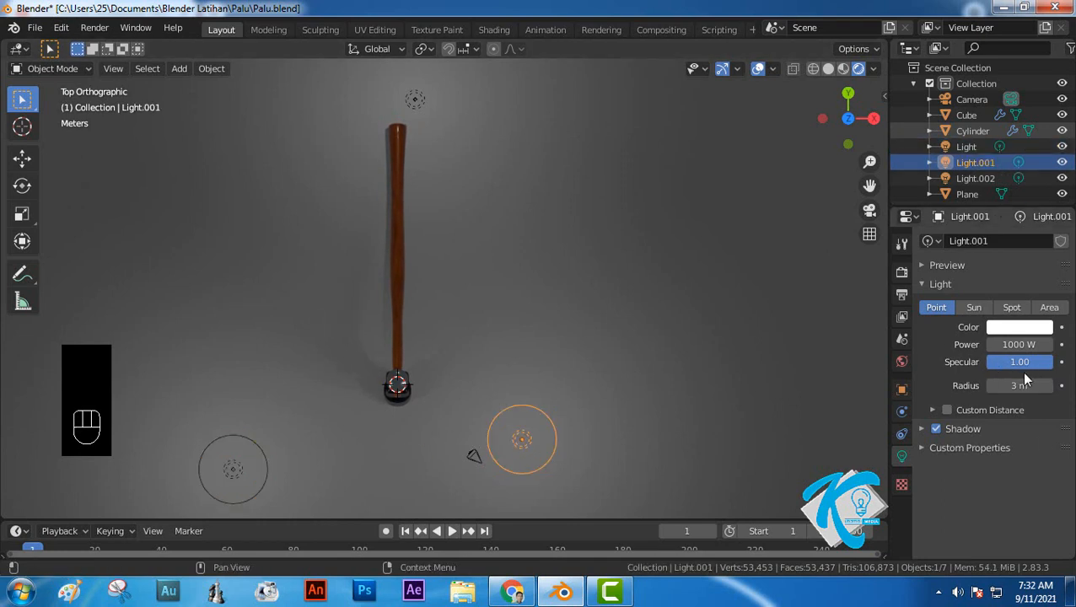
{"action": "left_click", "coordinate": [1018, 344]}
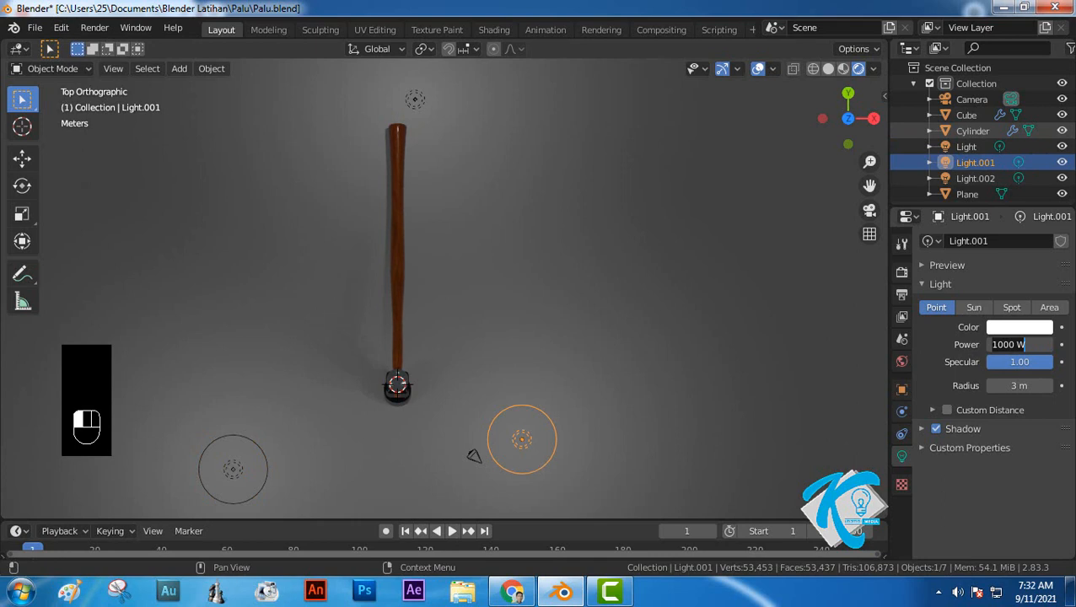
{"action": "type", "text": "400"}
{"action": "key", "text": "Return"}
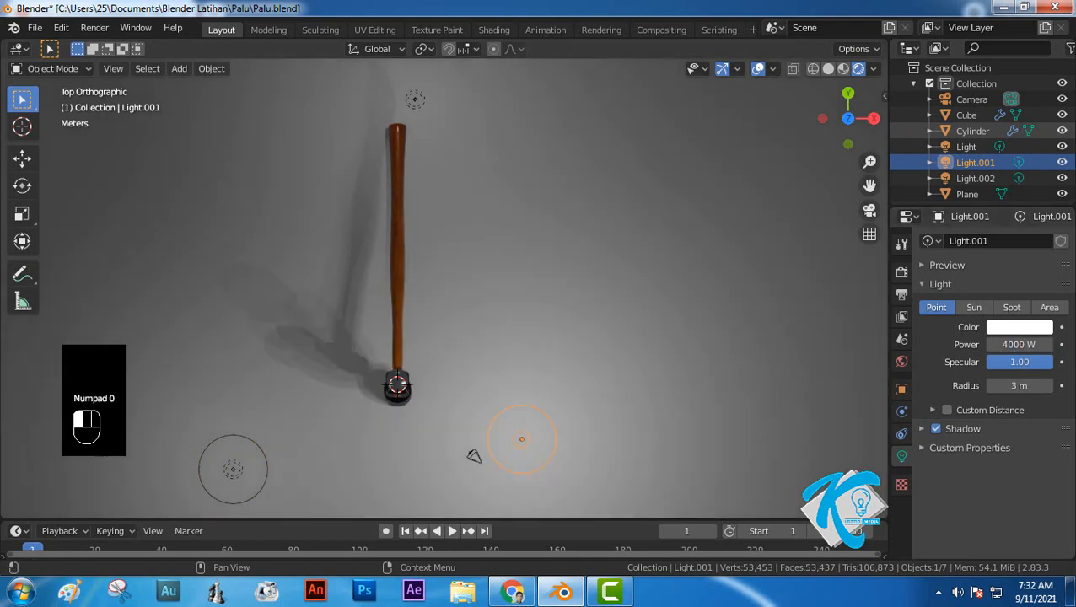
{"action": "left_click", "coordinate": [690, 346]}
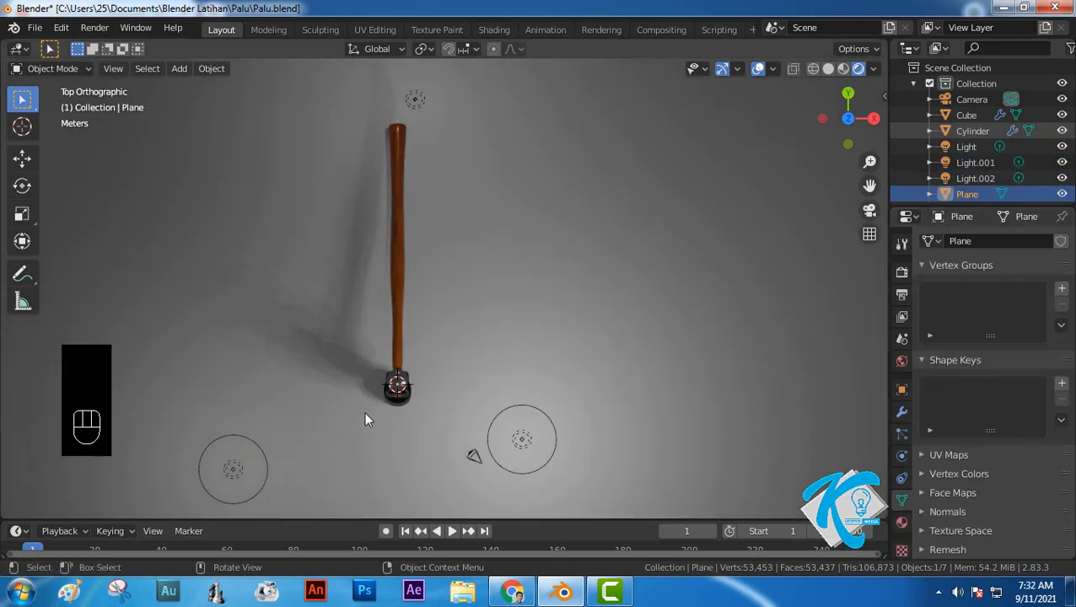
Set the power of the point light named Light, across the hammer head from Light.001, to 2000 W
{"action": "left_click", "coordinate": [243, 440]}
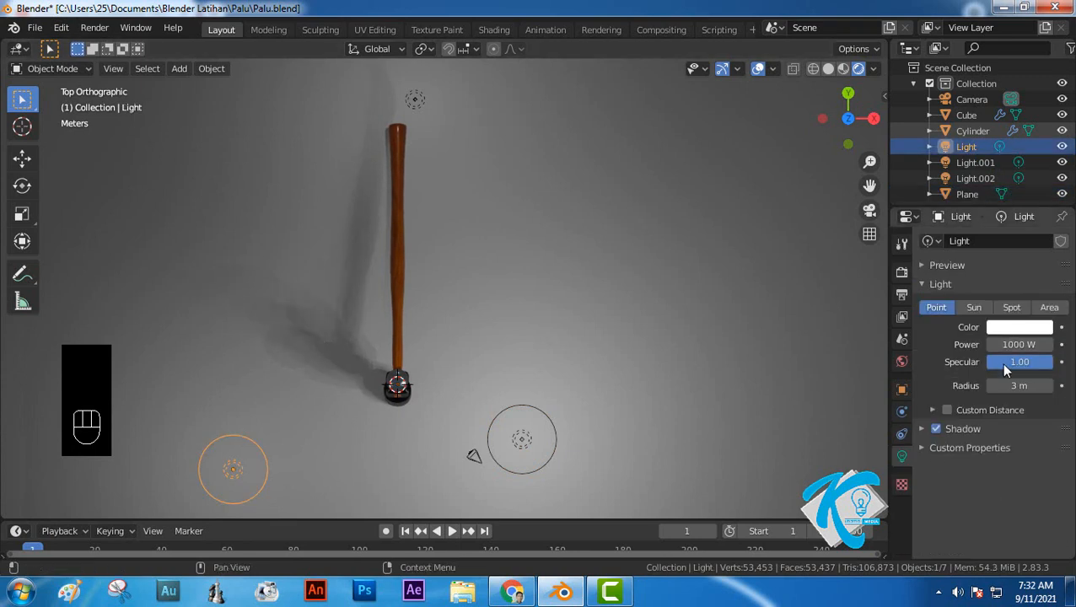
{"action": "left_click", "coordinate": [1020, 344]}
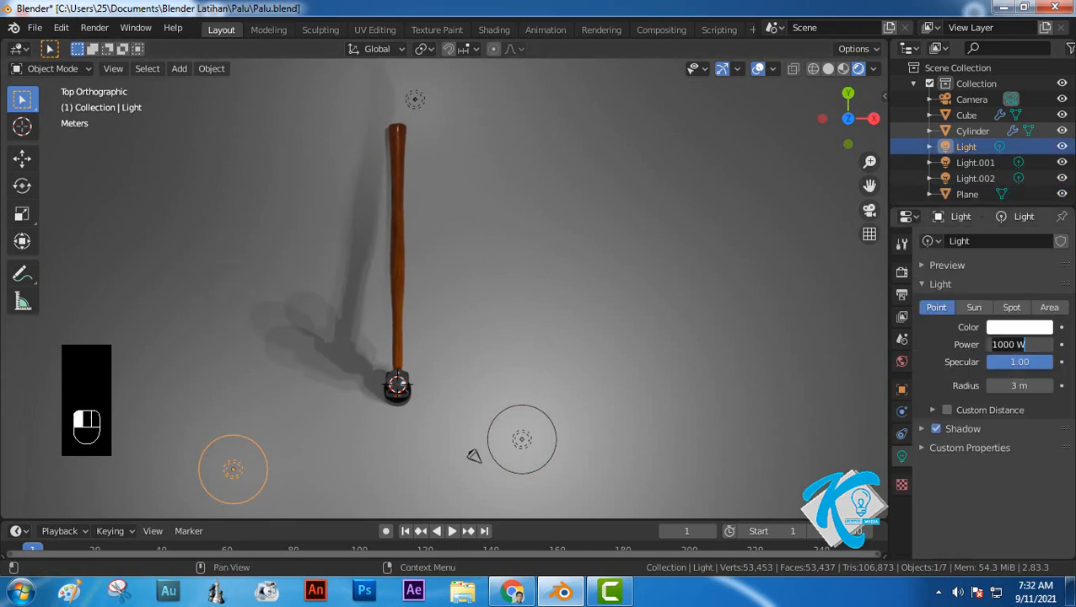
{"action": "type", "text": "200"}
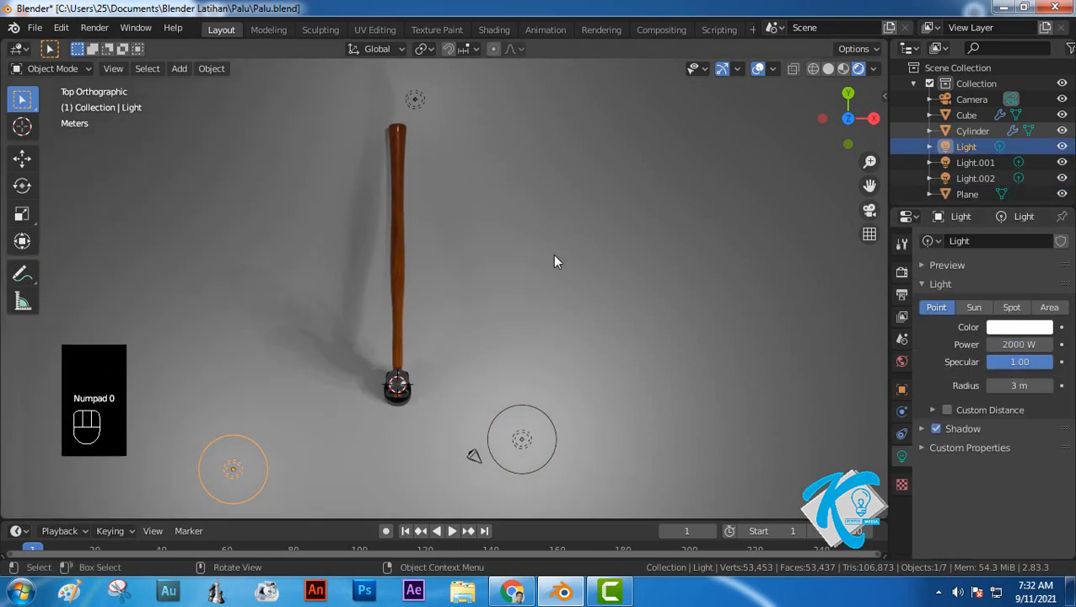
{"action": "left_click", "coordinate": [557, 257]}
Give Light.002, the point light beyond the handle's end, a radius of 3 m and a power of 3000 W
{"action": "middle_click_drag", "start_coordinate": [641, 288], "coordinate": [424, 180]}
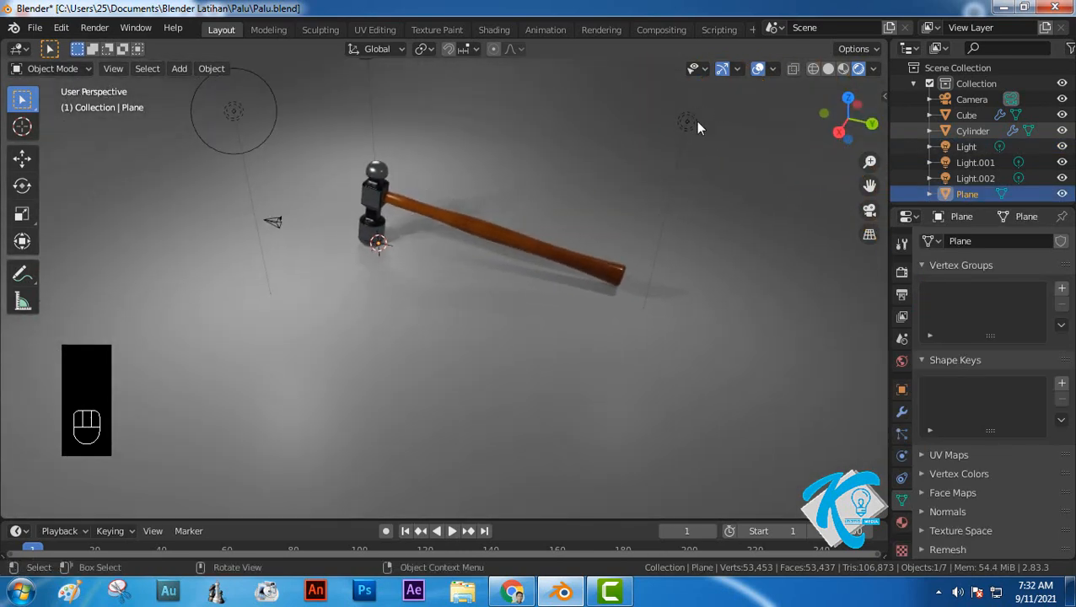
{"action": "left_click", "coordinate": [695, 122]}
{"action": "left_click", "coordinate": [1016, 386]}
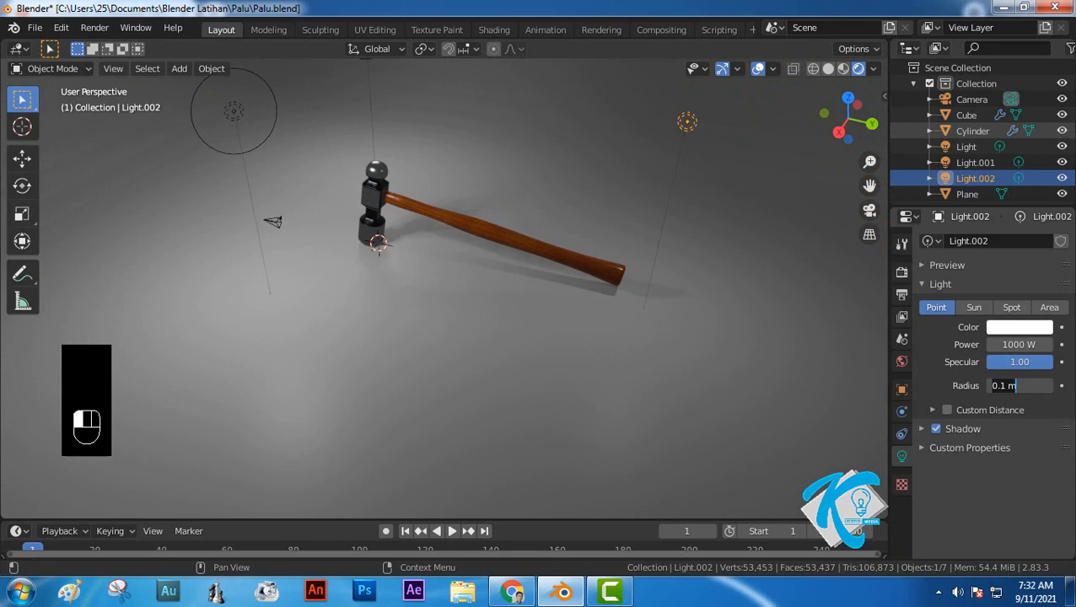
{"action": "type", "text": "3"}
{"action": "key", "text": "Return"}
{"action": "left_click", "coordinate": [1018, 344]}
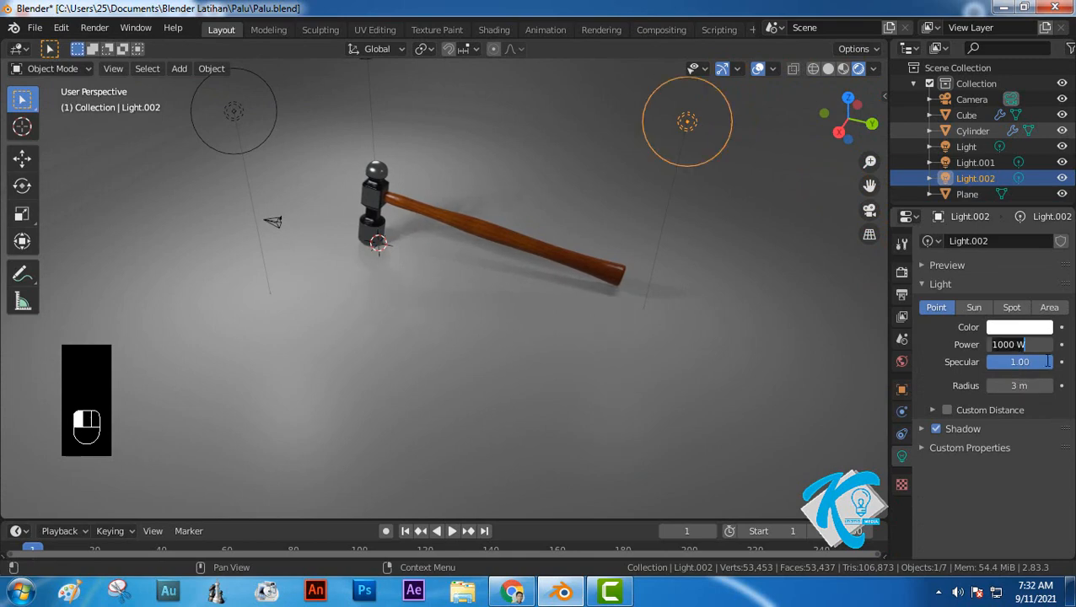
{"action": "type", "text": "300"}
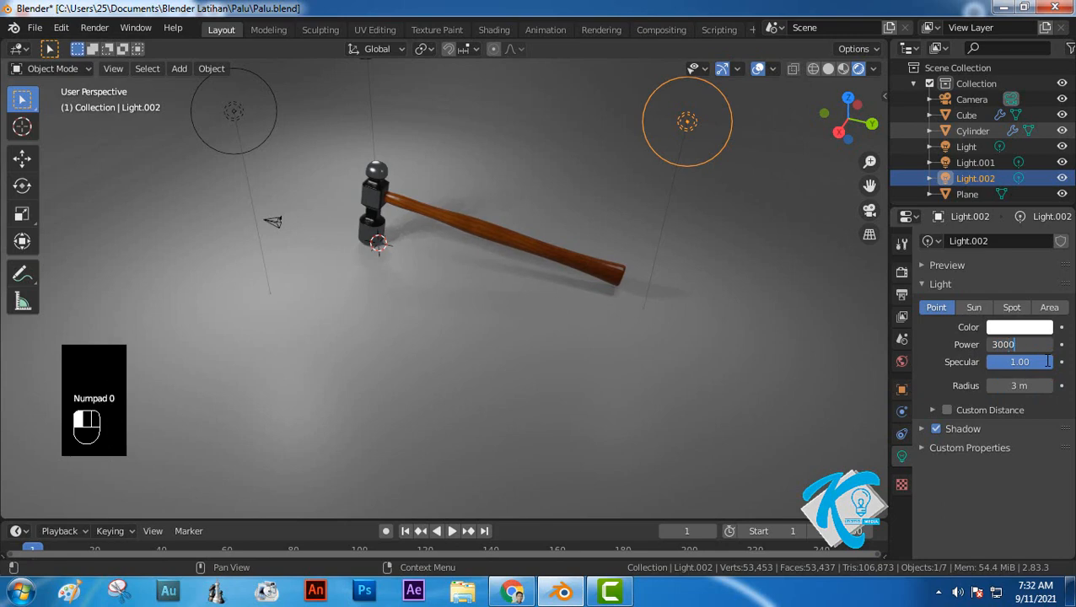
{"action": "key", "text": "Return"}
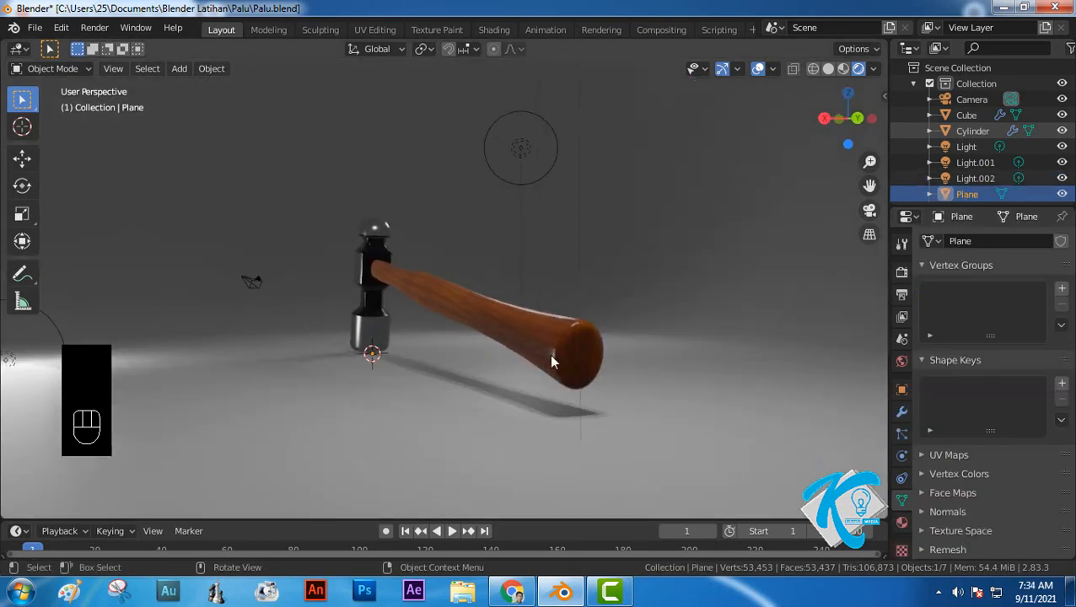
Select the hammer handle, switch to the Shading workspace and enter Edit Mode on it with its butt end in view
{"action": "middle_click_drag", "start_coordinate": [550, 361], "coordinate": [524, 292]}
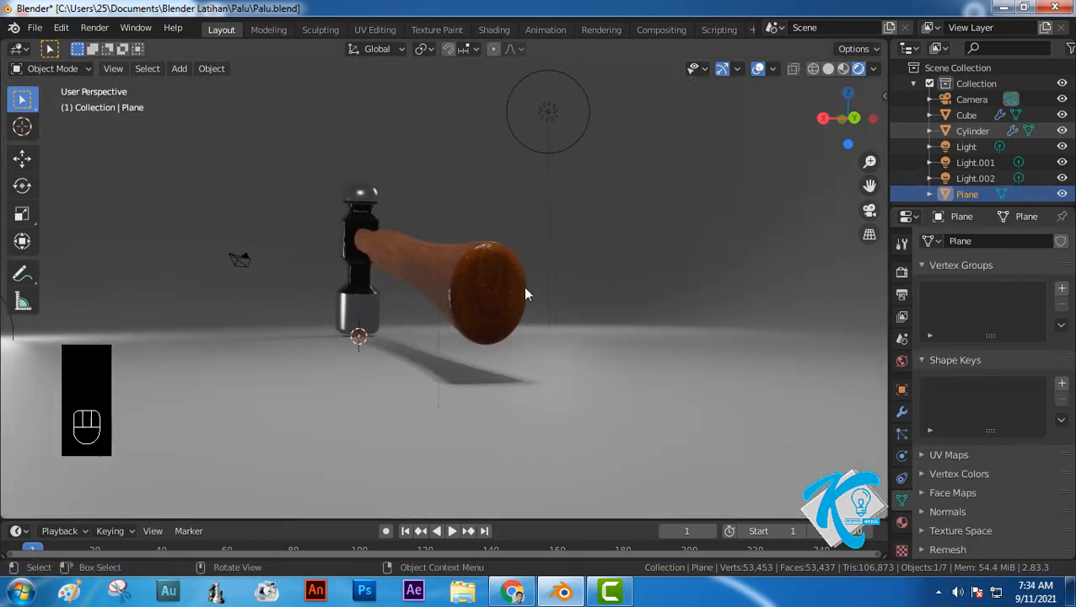
{"action": "left_click", "coordinate": [451, 278]}
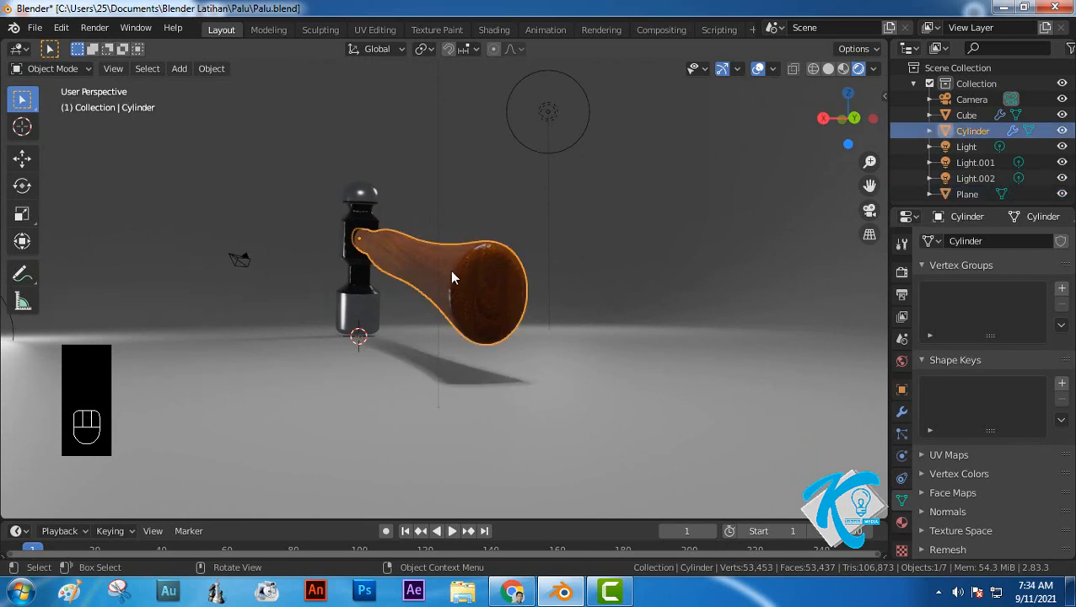
{"action": "scroll", "coordinate": [447, 307], "scroll_direction": "up", "scroll_amount": 5}
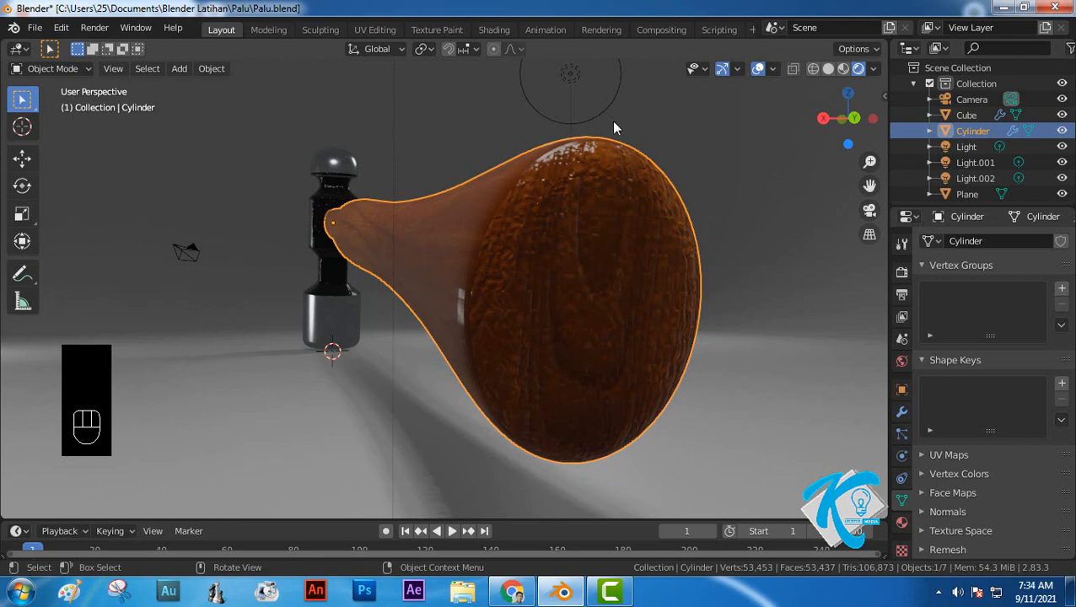
{"action": "left_click", "coordinate": [500, 31]}
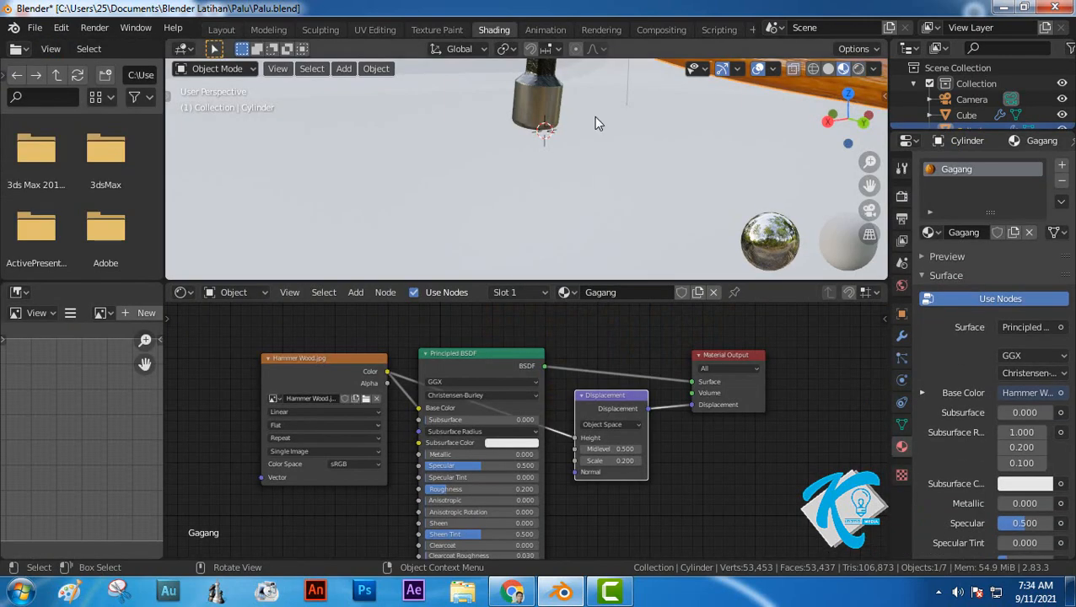
{"action": "middle_click_drag", "start_coordinate": [722, 143], "coordinate": [508, 150], "text": "shift"}
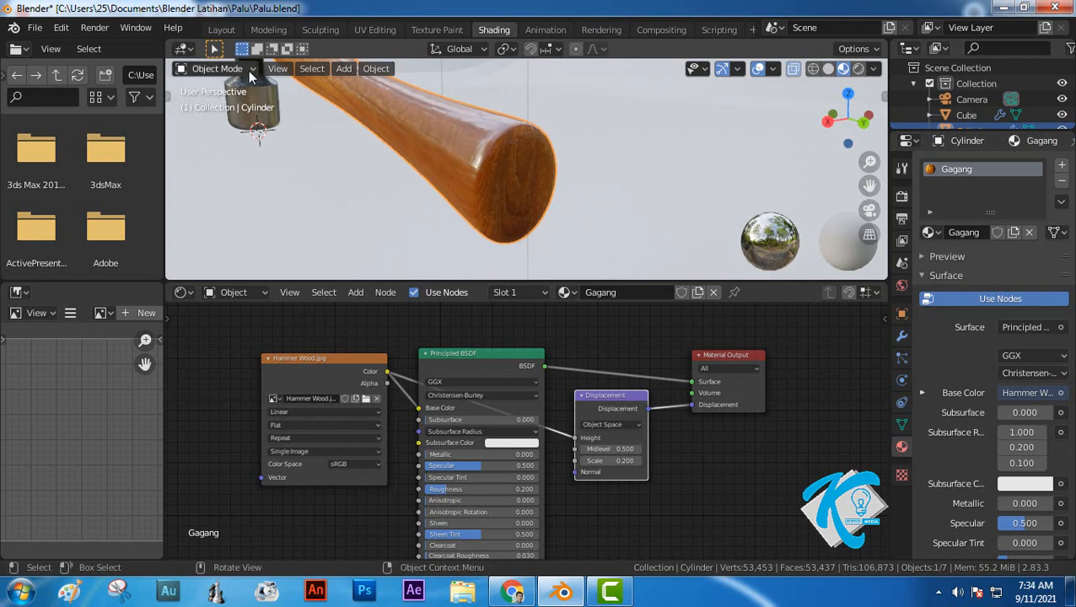
{"action": "left_click", "coordinate": [471, 132]}
{"action": "left_click", "coordinate": [461, 131]}
{"action": "left_click", "coordinate": [217, 68]}
{"action": "left_click", "coordinate": [210, 102]}
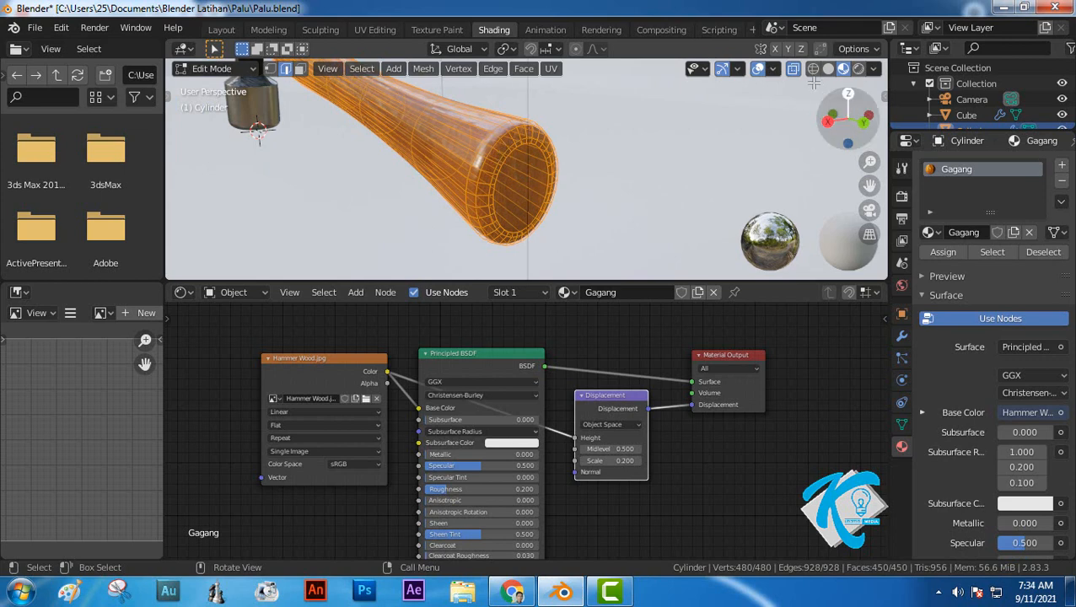
Turn off X-ray and, in face mode, select the handle's end cap face, growing the selection by two rings of faces
{"action": "left_click", "coordinate": [793, 68]}
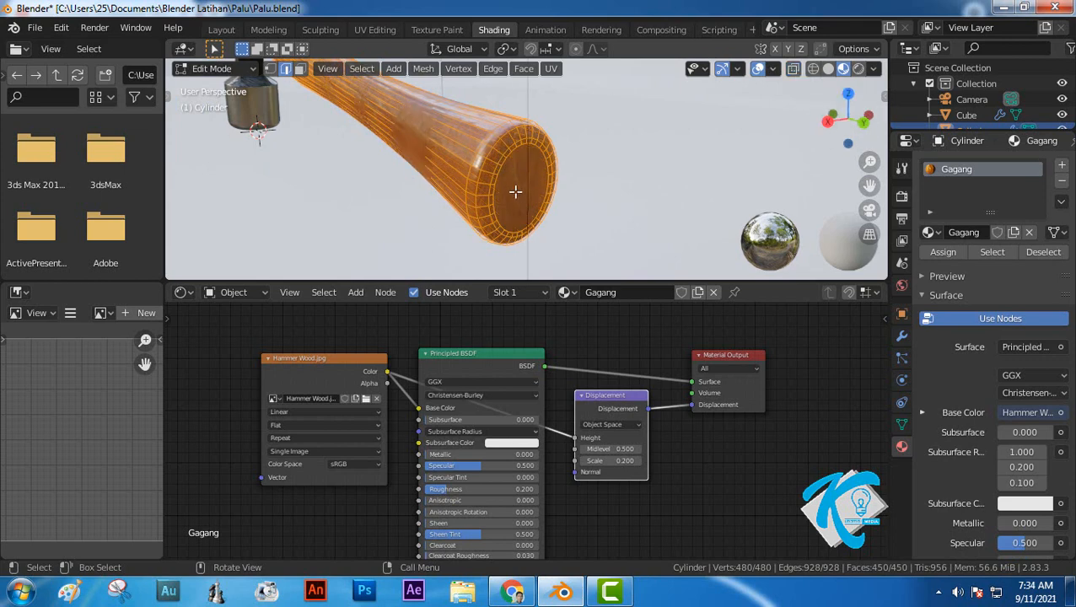
{"action": "left_click", "coordinate": [299, 69]}
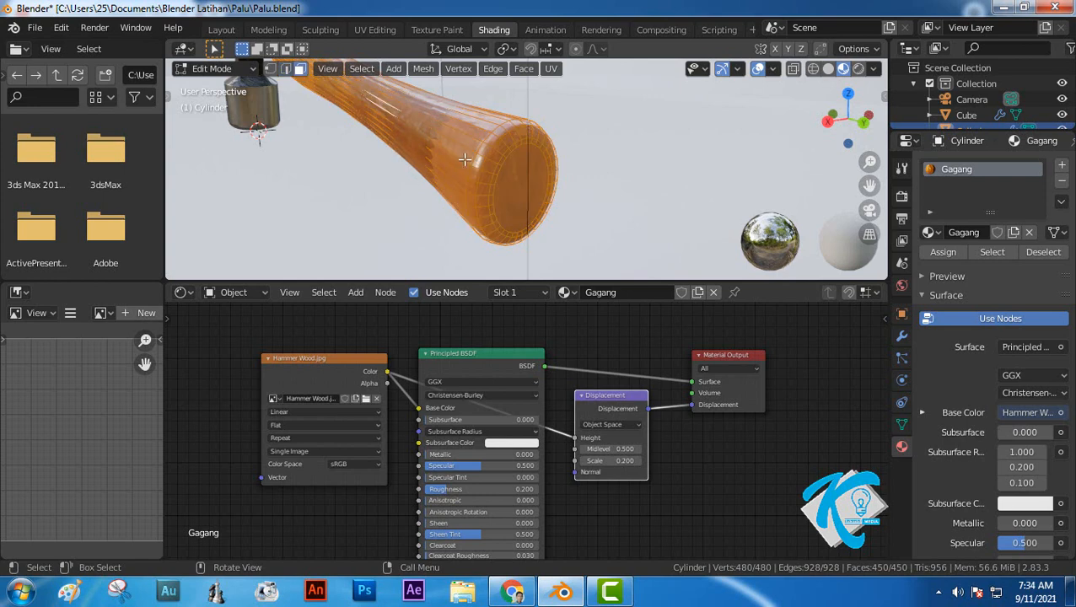
{"action": "left_click", "coordinate": [516, 179]}
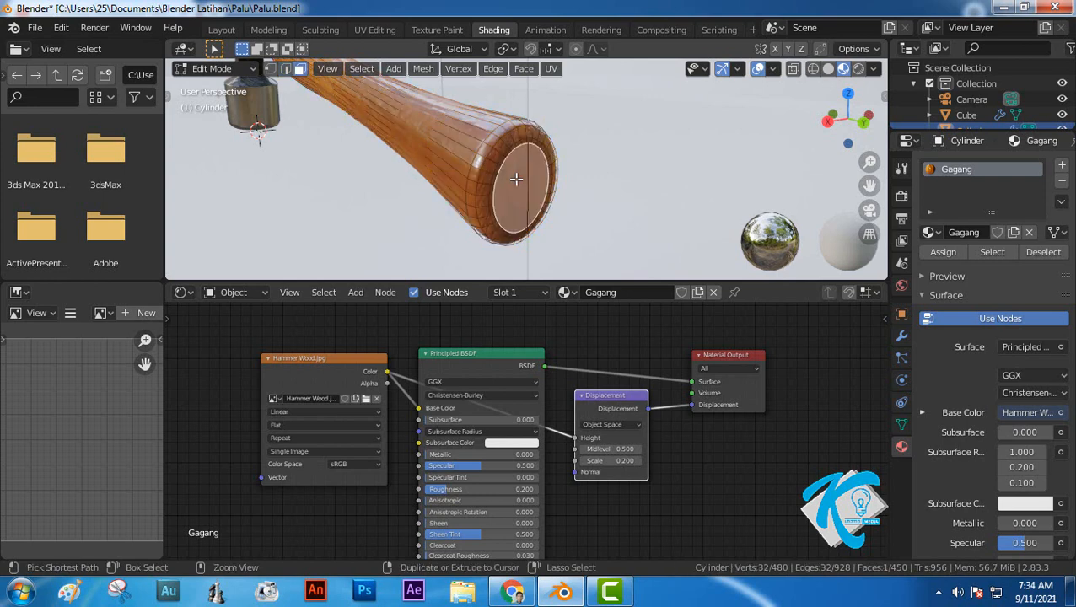
{"action": "key", "text": "ctrl+KP_Add"}
{"action": "key", "text": "ctrl+KP_Add"}
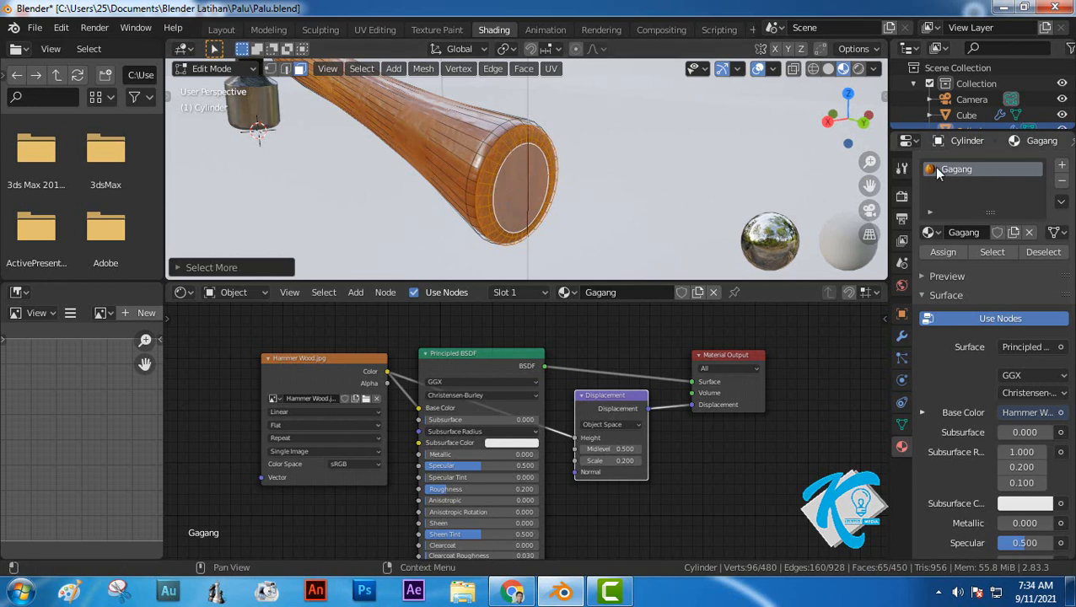
Add a second material slot to the handle with a new material named Gagang Ujung
{"action": "left_click", "coordinate": [1062, 165]}
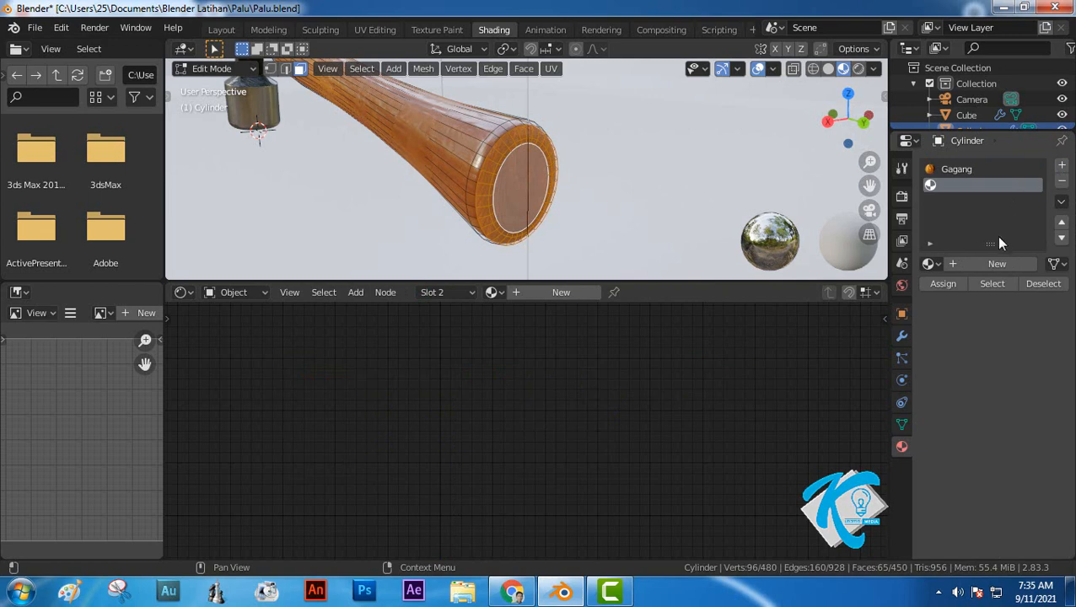
{"action": "left_click", "coordinate": [987, 265]}
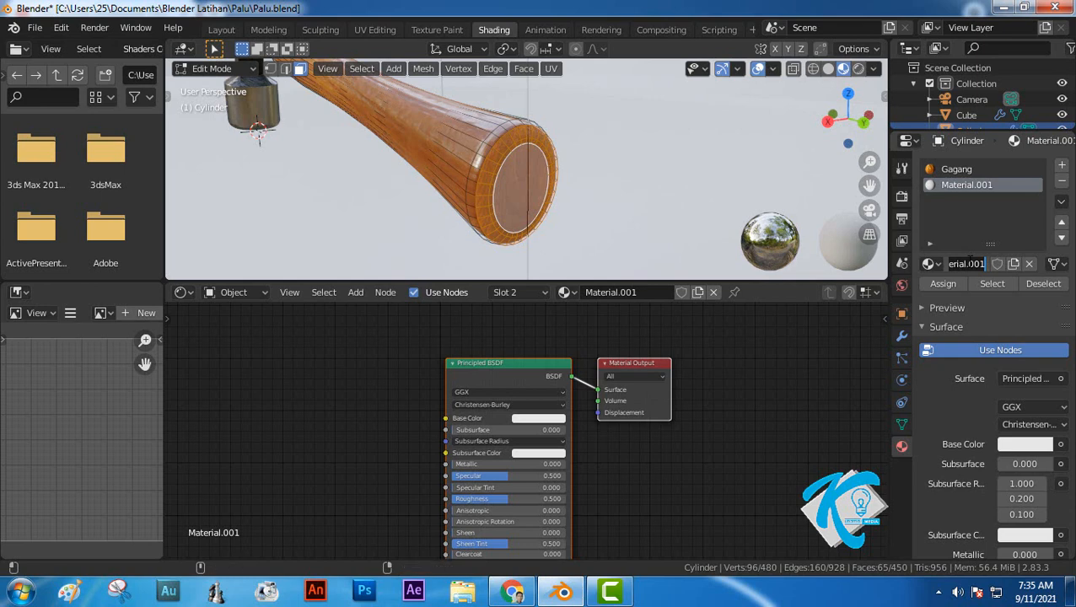
{"action": "type", "text": "Gagang Ujung"}
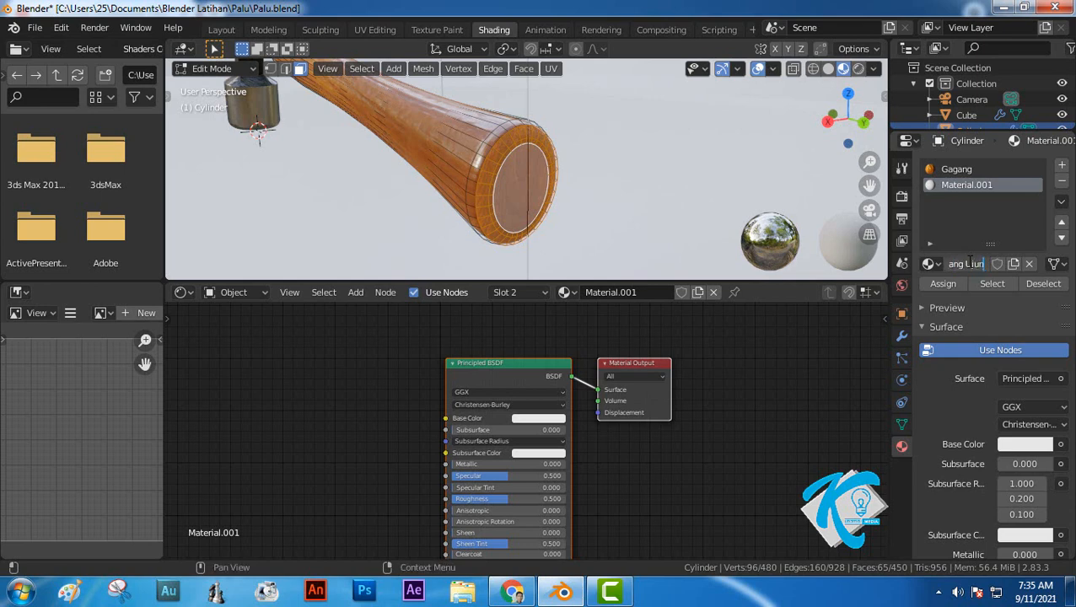
{"action": "key", "text": "Return"}
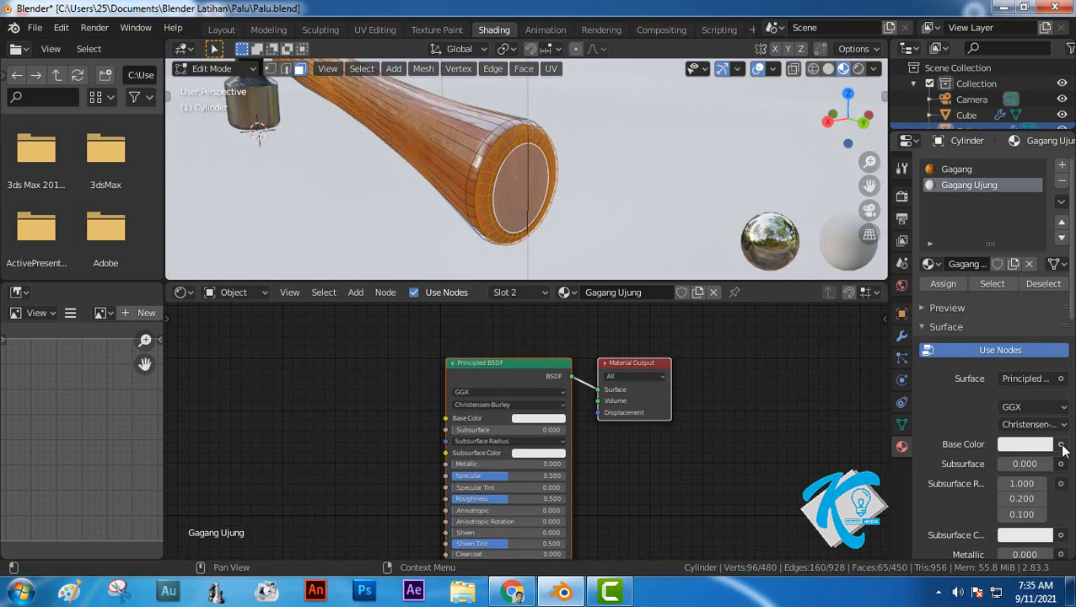
Use the image texture Kayu Bawah.jpg as Gagang Ujung's base color and assign the material to the selected handle end faces
{"action": "left_click", "coordinate": [1060, 445]}
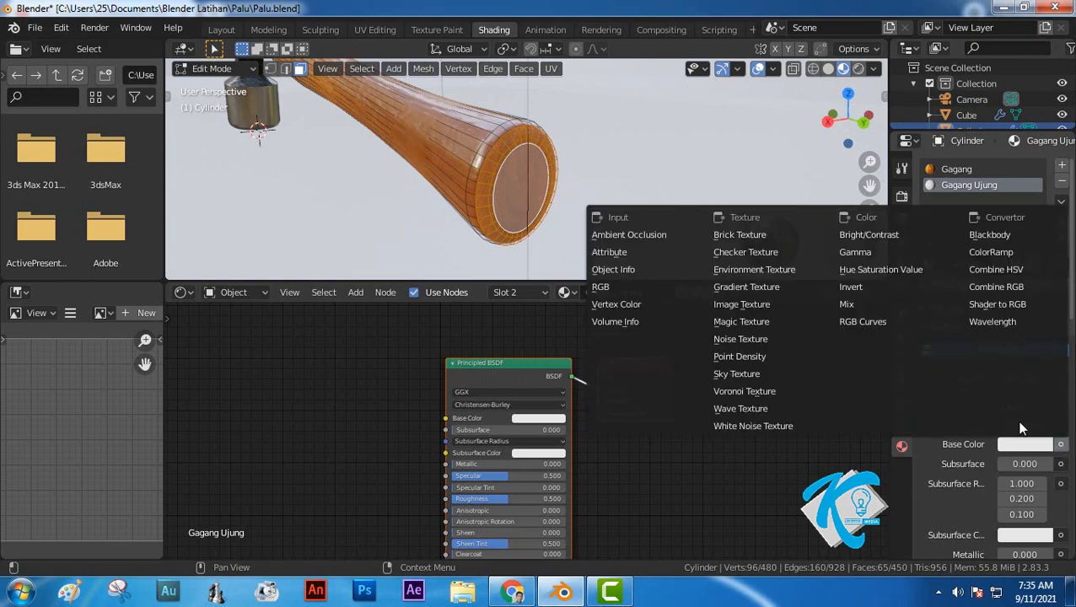
{"action": "left_click", "coordinate": [755, 304]}
{"action": "left_click", "coordinate": [390, 413]}
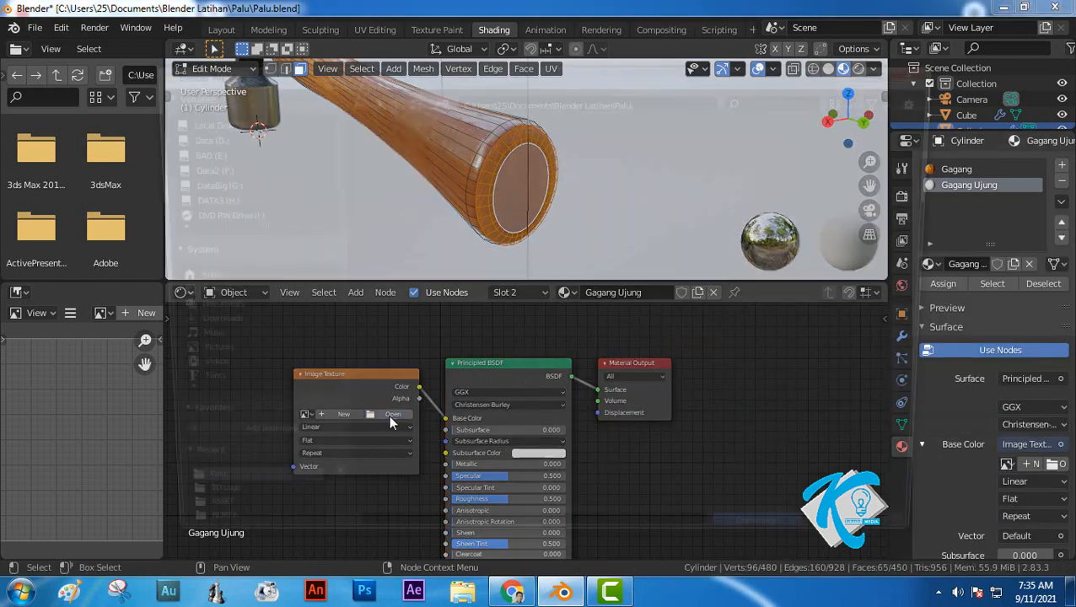
{"action": "left_click", "coordinate": [761, 196]}
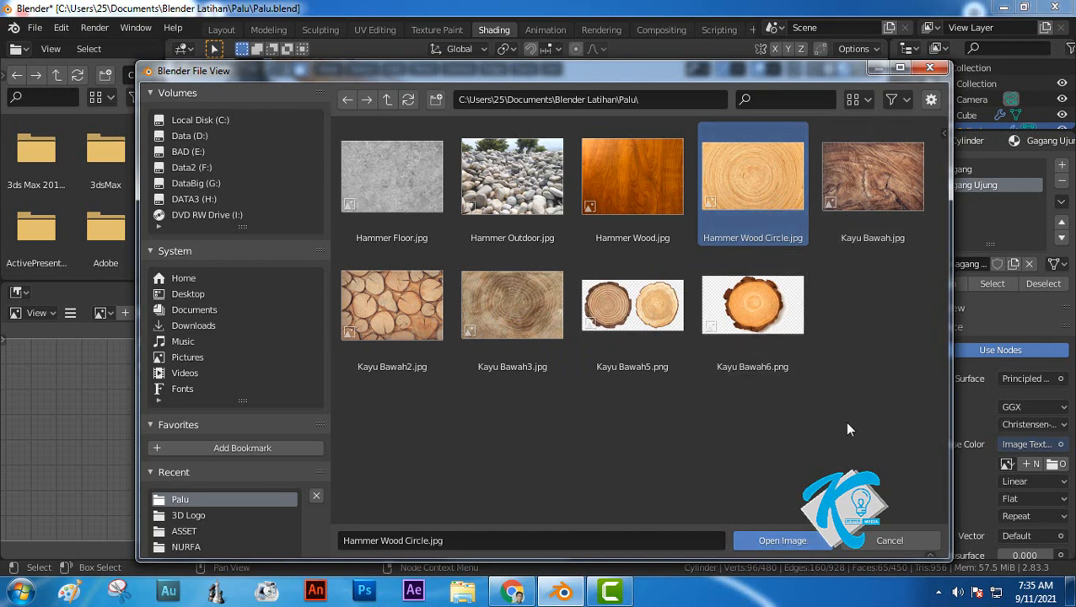
{"action": "left_click", "coordinate": [877, 184]}
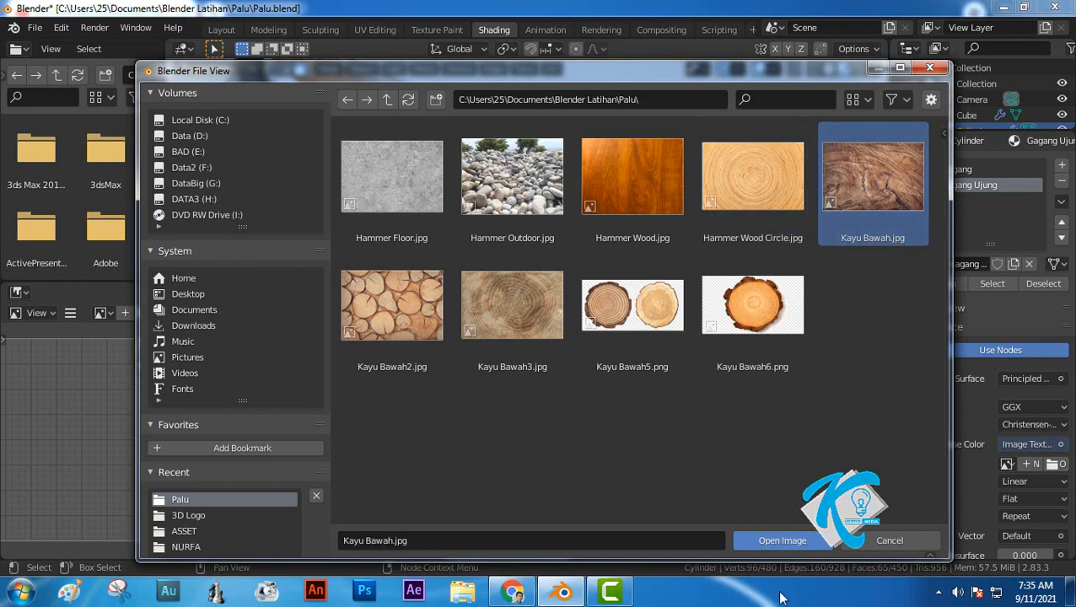
{"action": "left_click", "coordinate": [784, 541]}
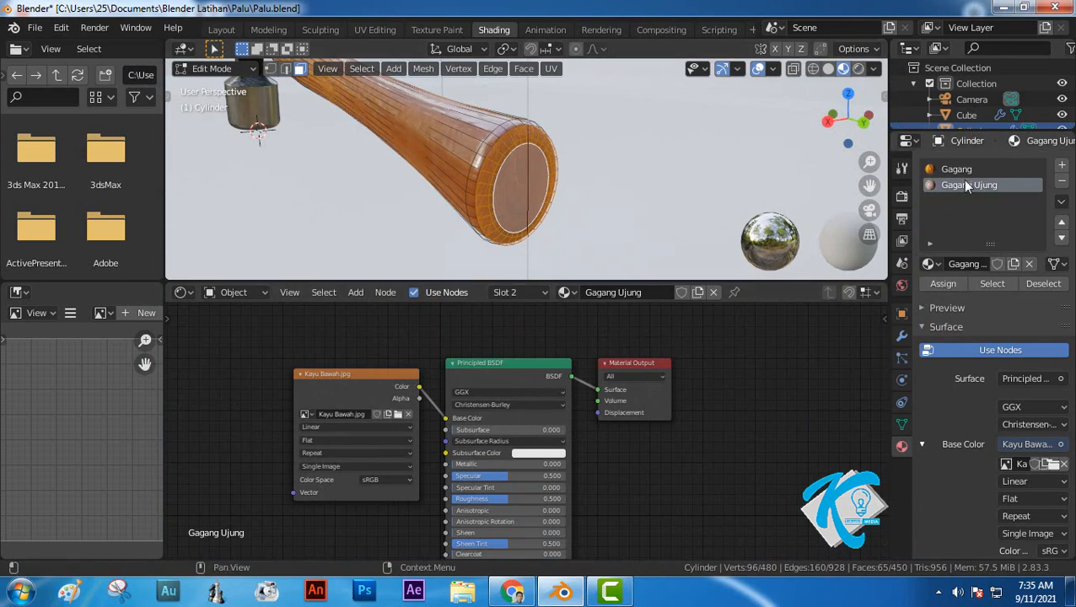
{"action": "left_click", "coordinate": [942, 284]}
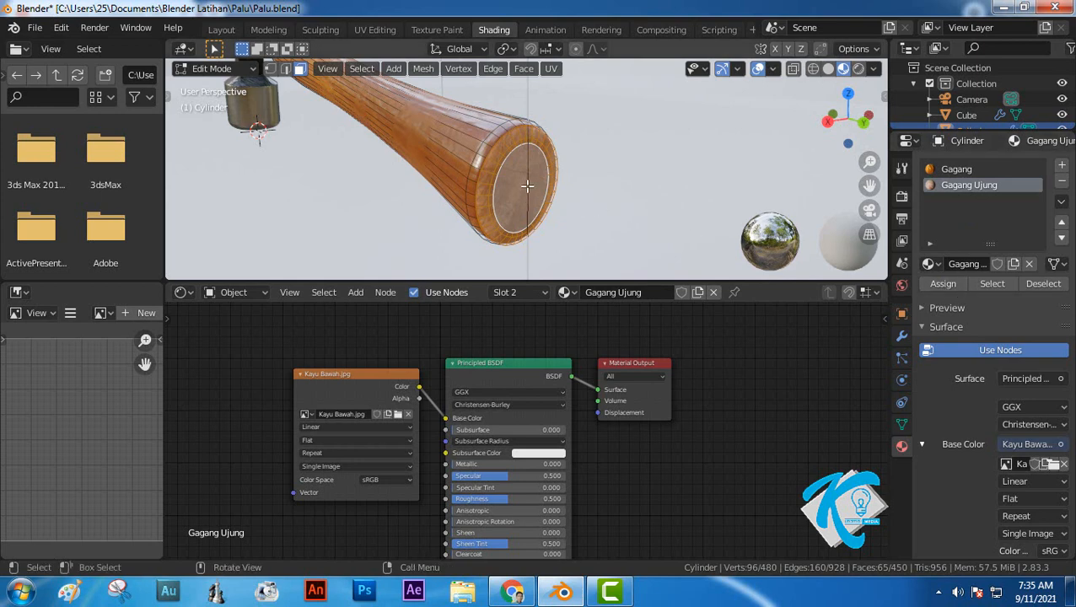
Switch to the UV Editing workspace and bring the handle's butt end into close view
{"action": "scroll", "coordinate": [535, 194], "scroll_direction": "up", "scroll_amount": 2}
{"action": "middle_click_drag", "start_coordinate": [533, 192], "coordinate": [524, 210]}
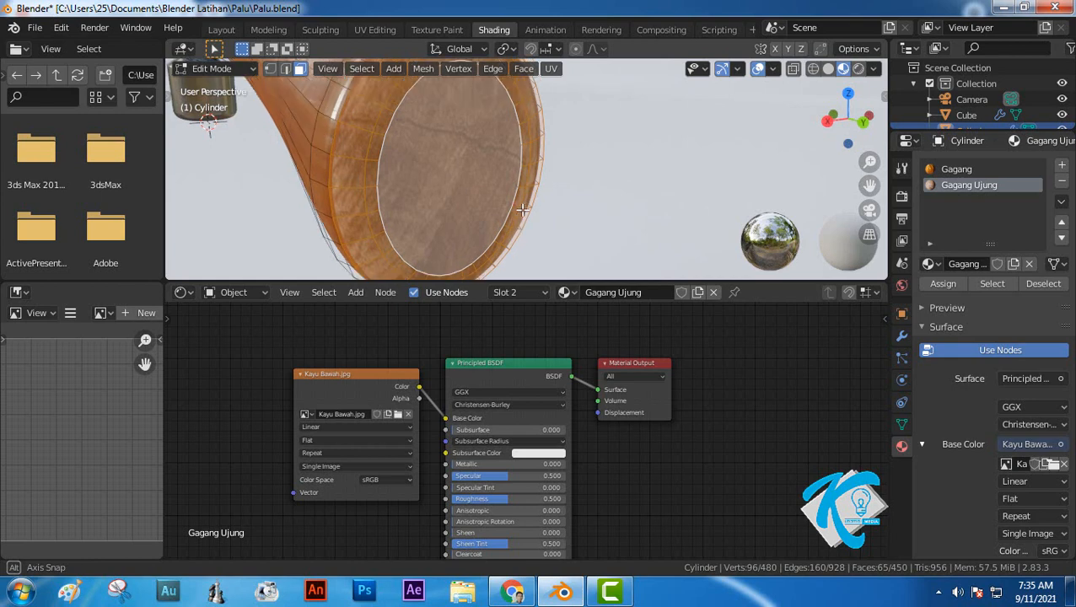
{"action": "scroll", "coordinate": [522, 209], "scroll_direction": "down", "scroll_amount": 7}
{"action": "scroll", "coordinate": [486, 204], "scroll_direction": "up", "scroll_amount": 7}
{"action": "scroll", "coordinate": [485, 204], "scroll_direction": "down", "scroll_amount": 4}
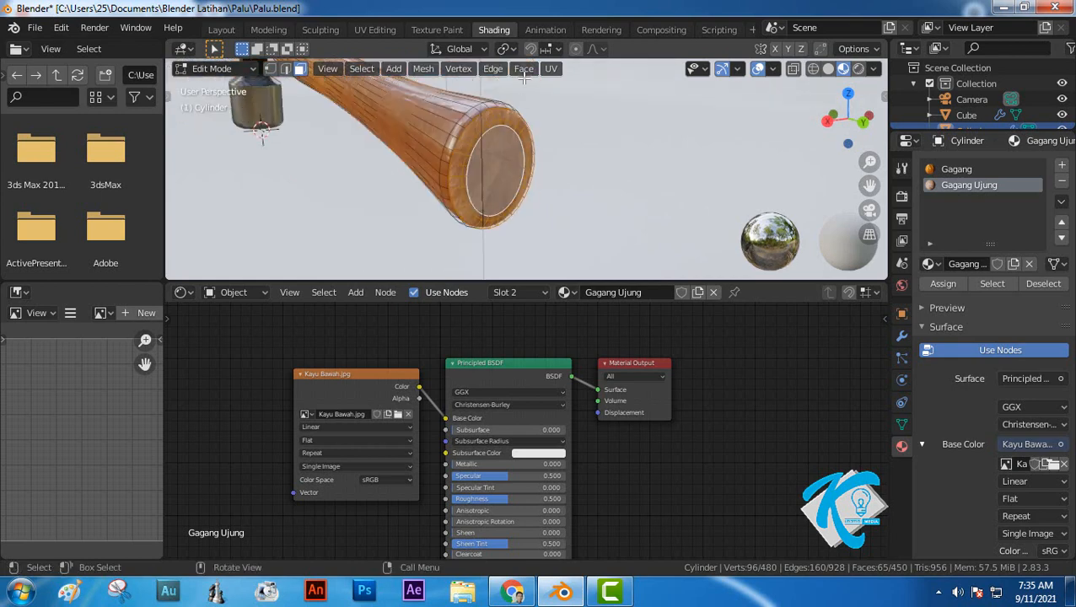
{"action": "left_click", "coordinate": [376, 32]}
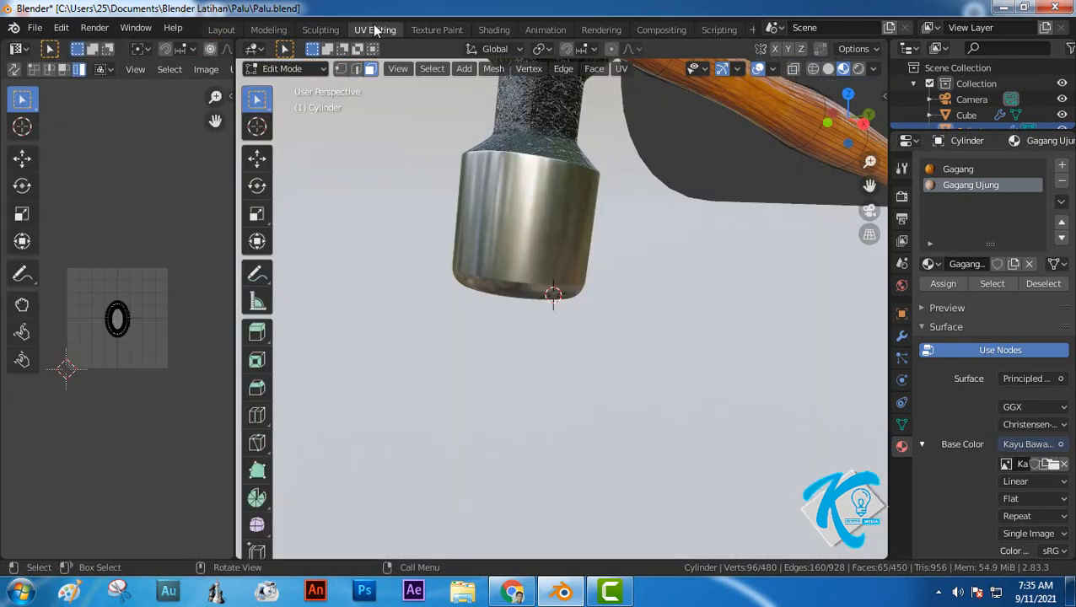
{"action": "scroll", "coordinate": [760, 224], "scroll_direction": "down", "scroll_amount": 3}
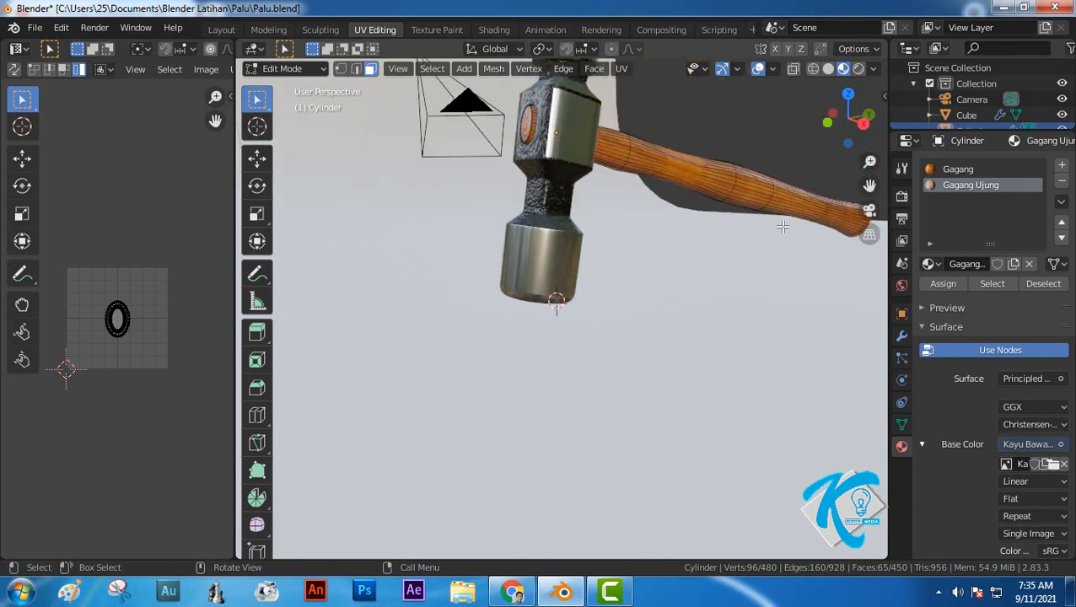
{"action": "middle_click_drag", "start_coordinate": [782, 226], "coordinate": [353, 199]}
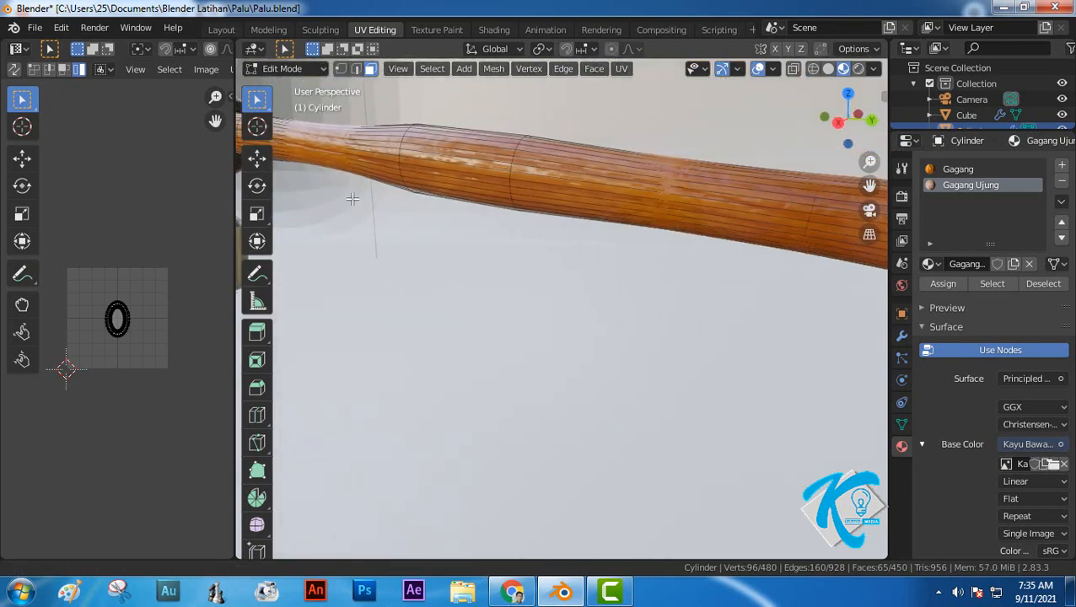
{"action": "mouse_move", "coordinate": [764, 226]}
{"action": "middle_mouse_down"}
{"action": "mouse_move", "coordinate": [680, 226]}
{"action": "mouse_move", "coordinate": [751, 228]}
{"action": "middle_mouse_up"}
{"action": "middle_click_drag", "start_coordinate": [678, 312], "coordinate": [365, 168]}
{"action": "scroll", "coordinate": [624, 289], "scroll_direction": "up", "scroll_amount": 5}
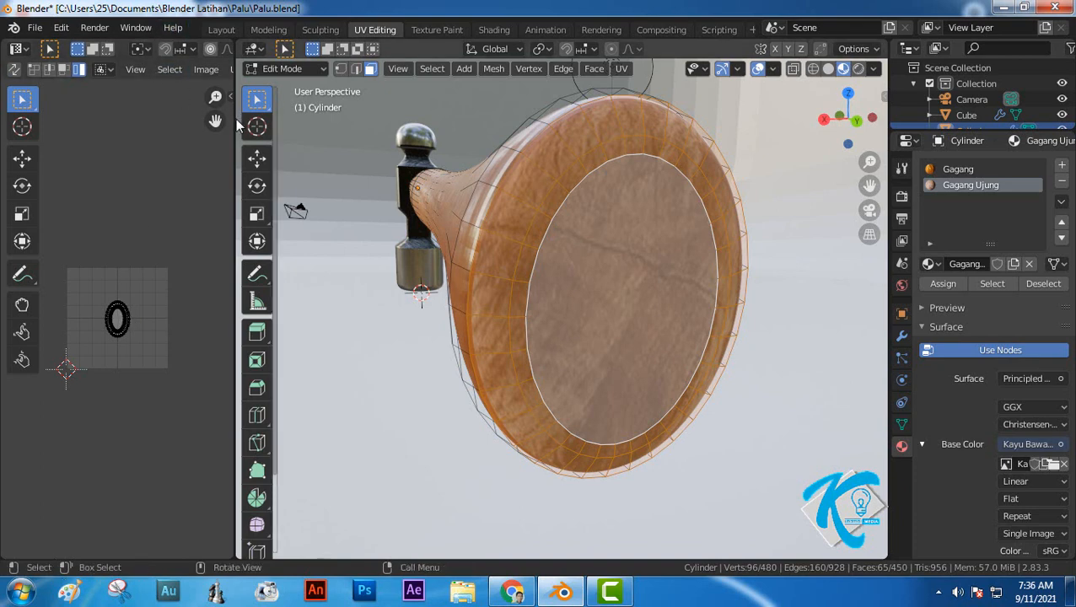
Widen the UV editor and display the image Kayu Bawah.jpg behind the UV layout
{"action": "left_click_drag", "start_coordinate": [237, 124], "coordinate": [349, 131]}
{"action": "left_click", "coordinate": [281, 72]}
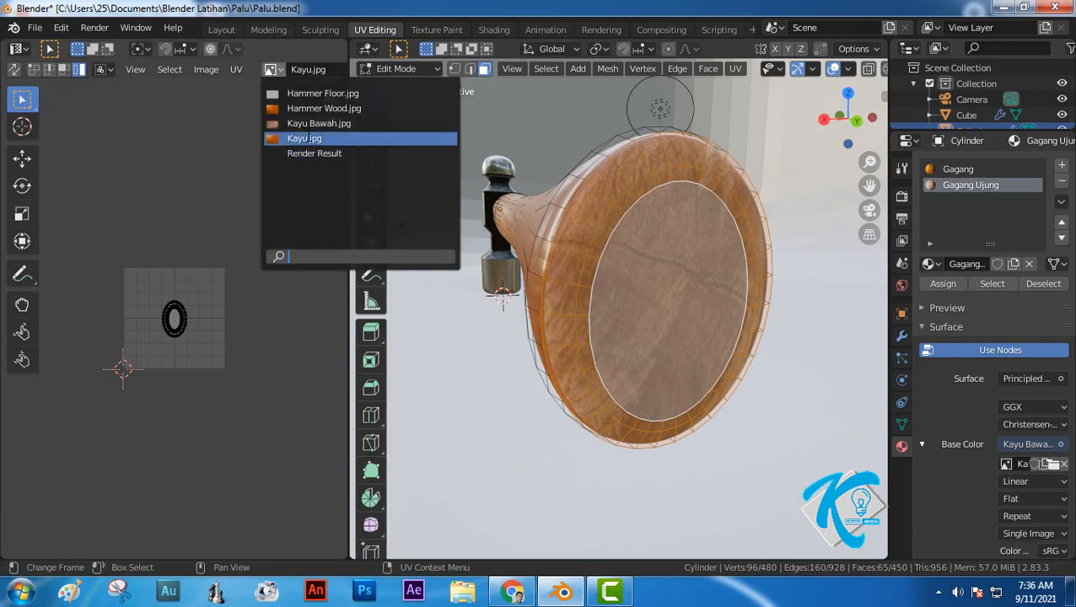
{"action": "left_click", "coordinate": [302, 124]}
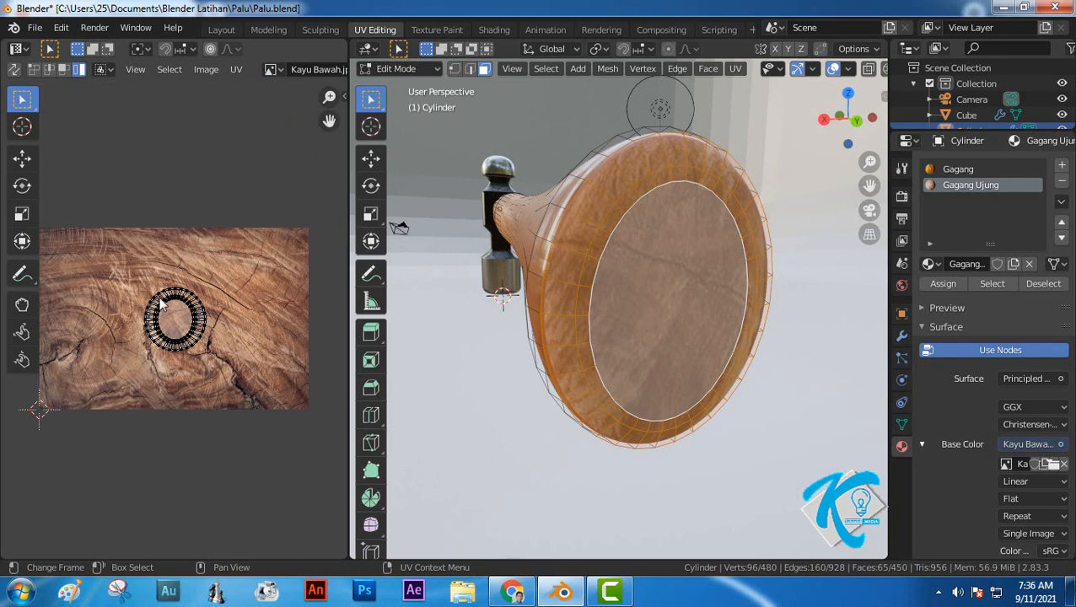
Select all UVs of the handle end and scale them up to nearly fill the wood image's height
{"action": "key", "text": "a"}
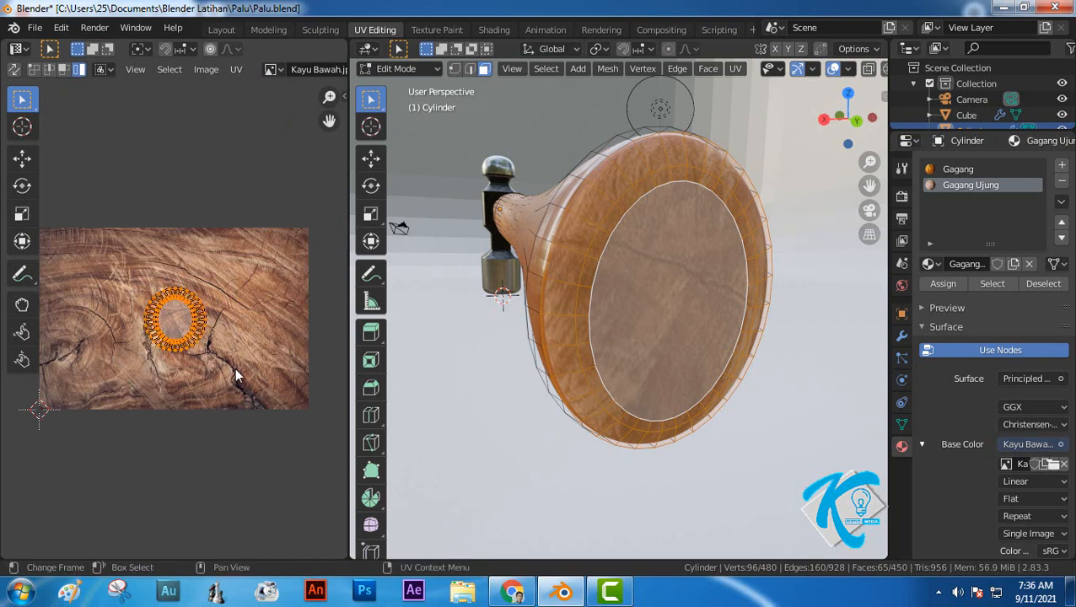
{"action": "key", "text": "s"}
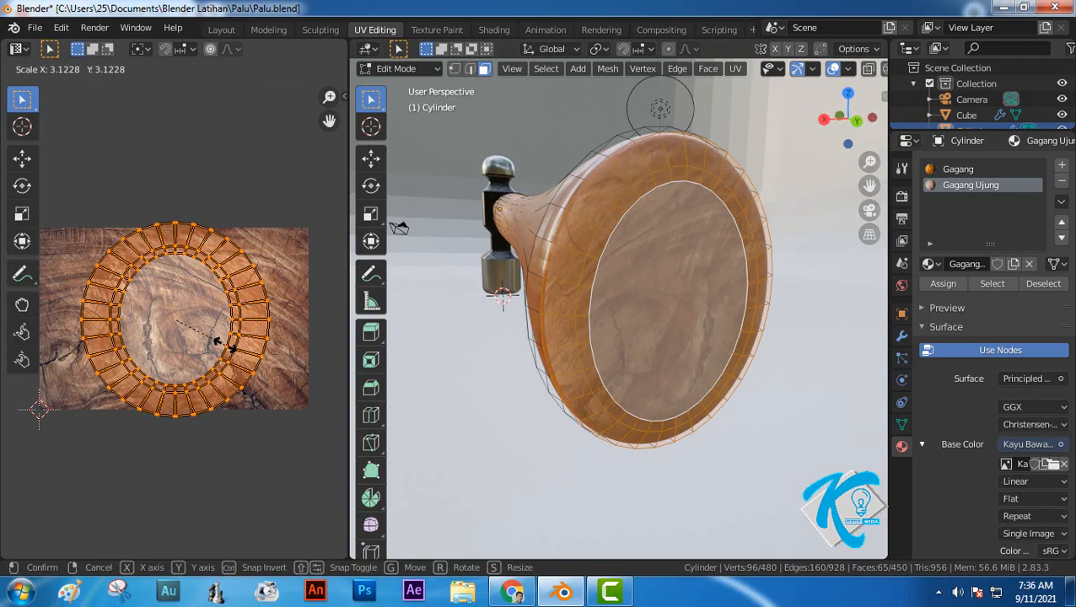
{"action": "left_click", "coordinate": [217, 345]}
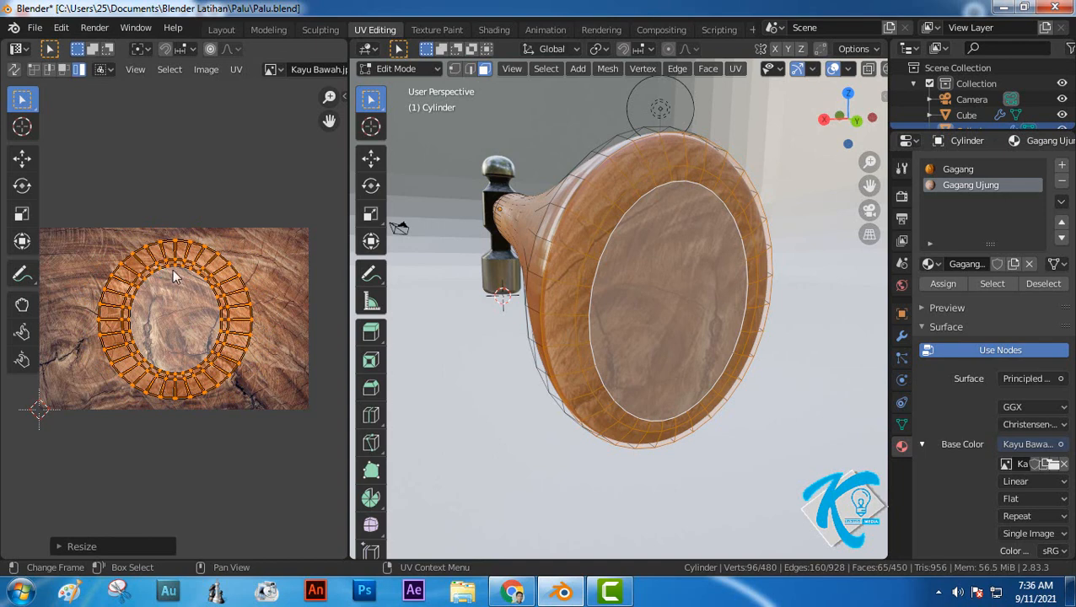
Move the handle end's UVs around the wood image, placing them over its right half near the edge
{"action": "key", "text": "g"}
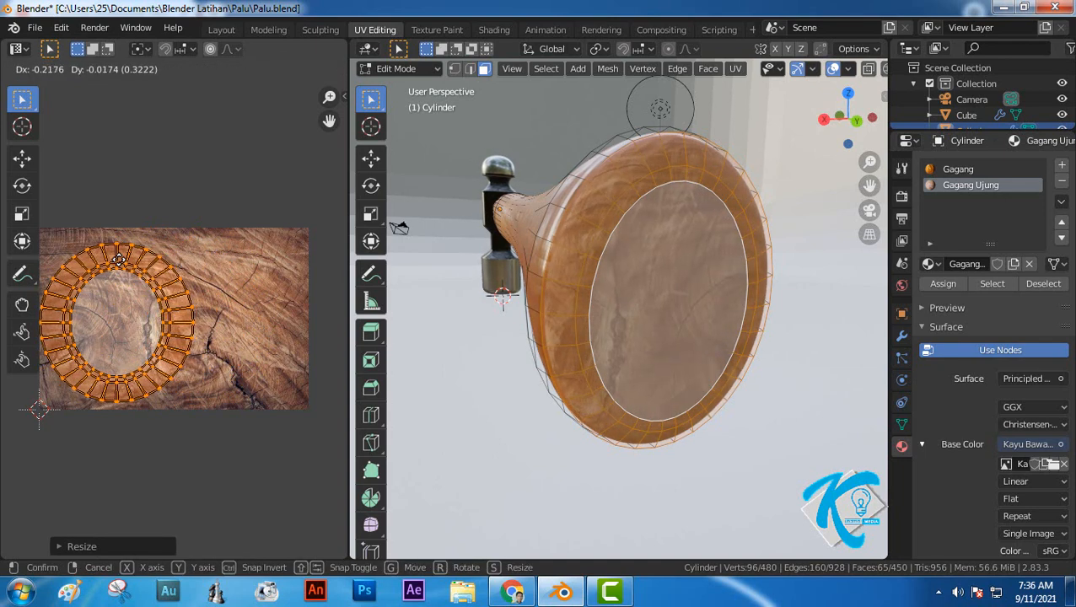
{"action": "left_click", "coordinate": [118, 258]}
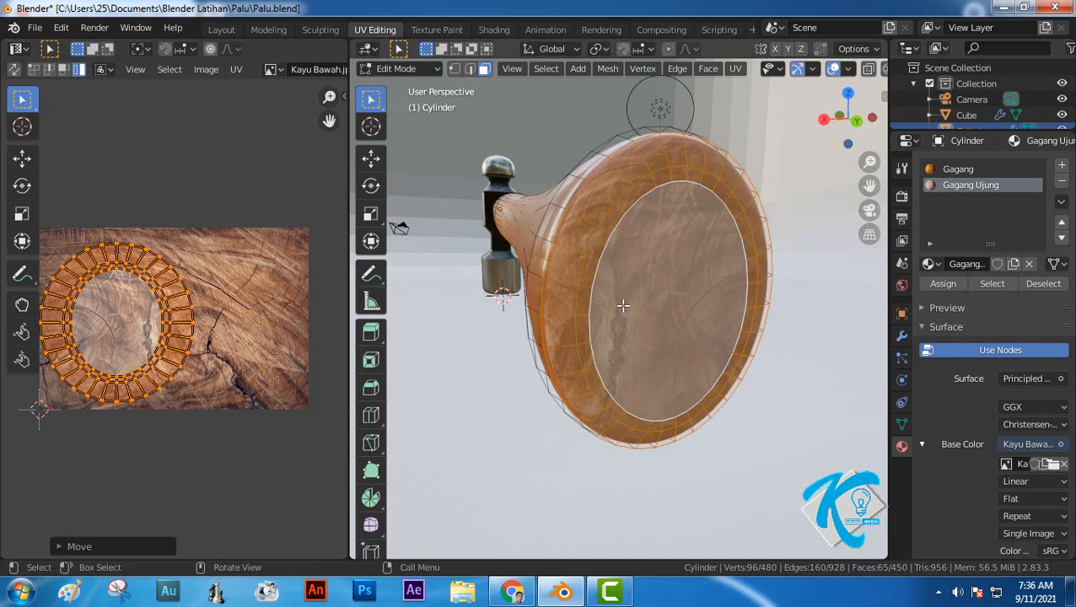
{"action": "key", "text": "g"}
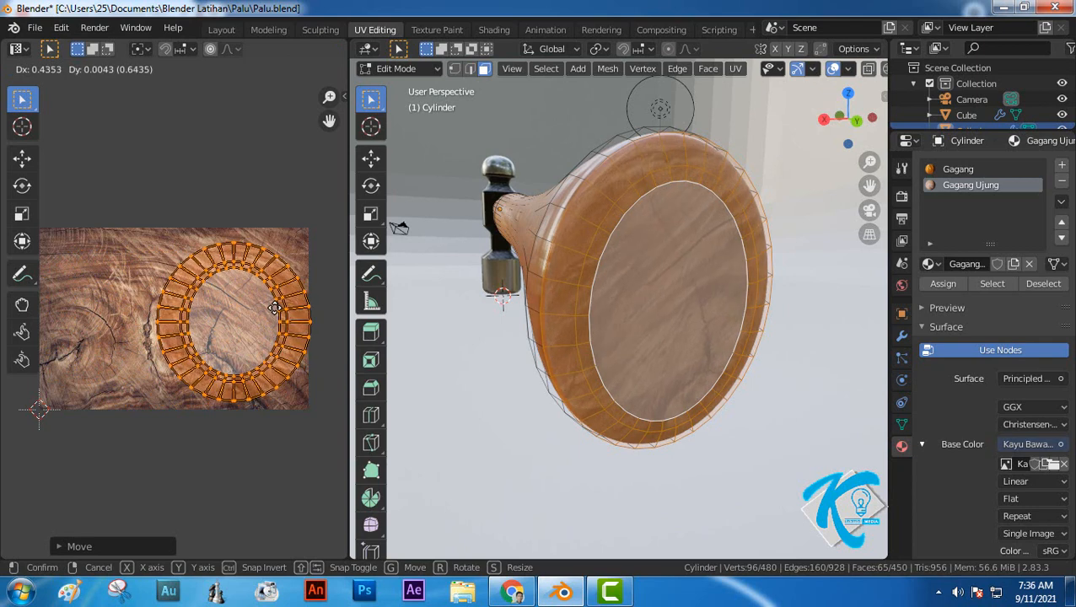
{"action": "left_click", "coordinate": [269, 311]}
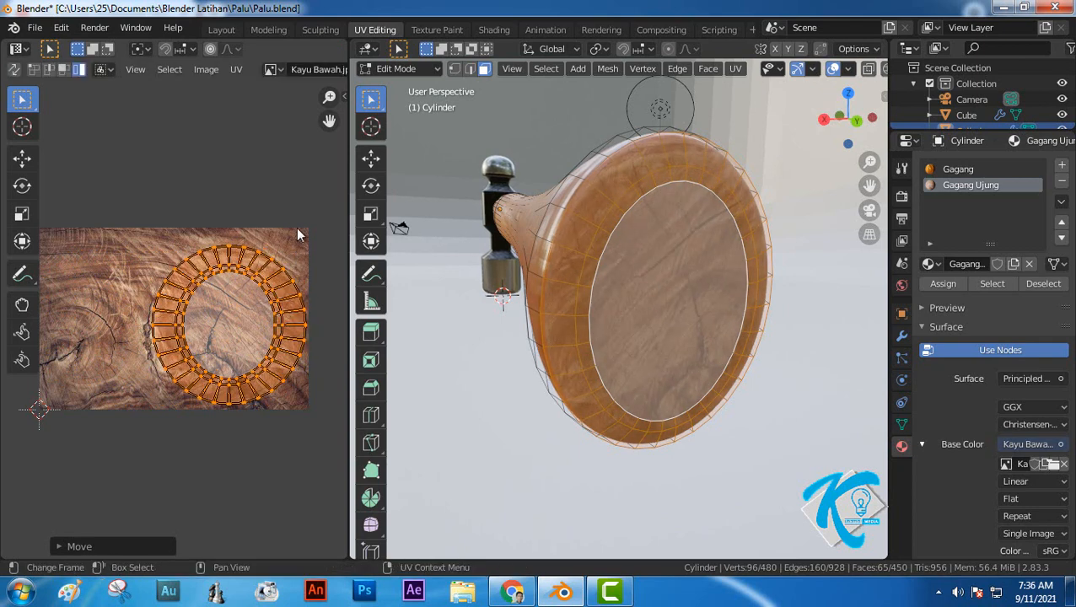
Deselect the UVs and the handle's end faces, then bring the whole hammer into view
{"action": "left_click", "coordinate": [293, 204]}
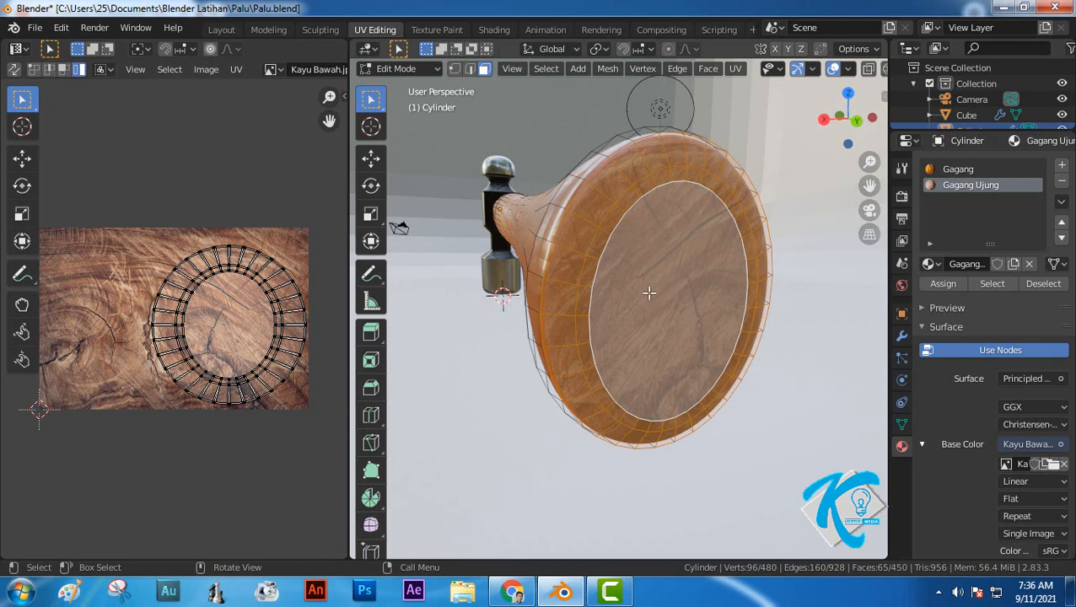
{"action": "left_click", "coordinate": [800, 381]}
{"action": "middle_click_drag", "start_coordinate": [752, 298], "coordinate": [667, 316]}
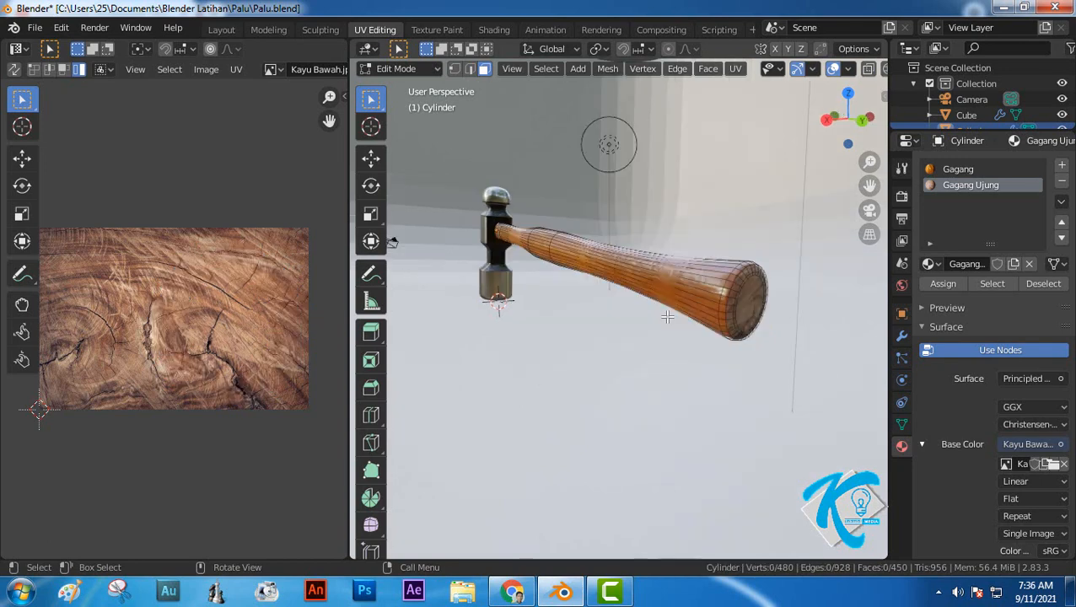